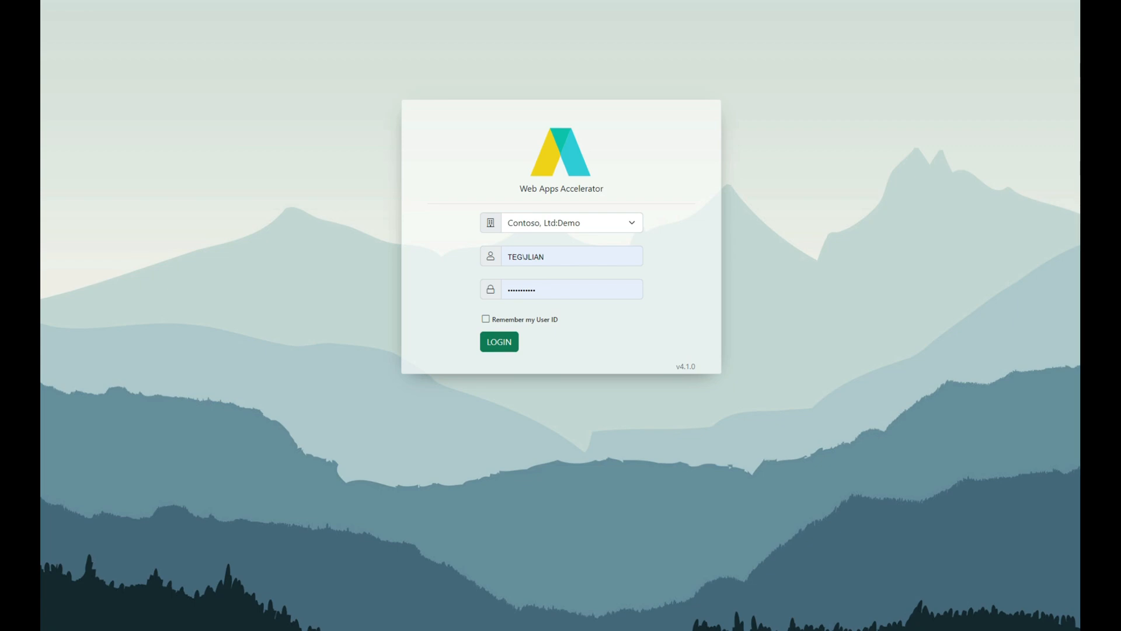
Log in to the Contoso, Ltd:Demo company and view the approval options available for projects
{"action": "left_click", "coordinate": [489, 338]}
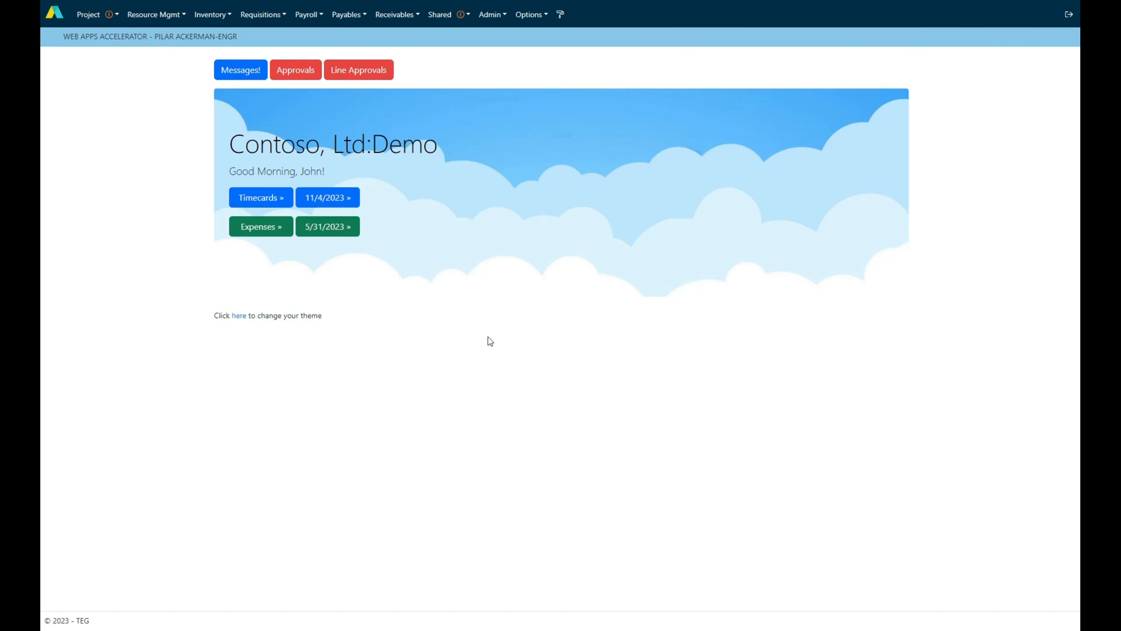
{"action": "left_click", "coordinate": [118, 17]}
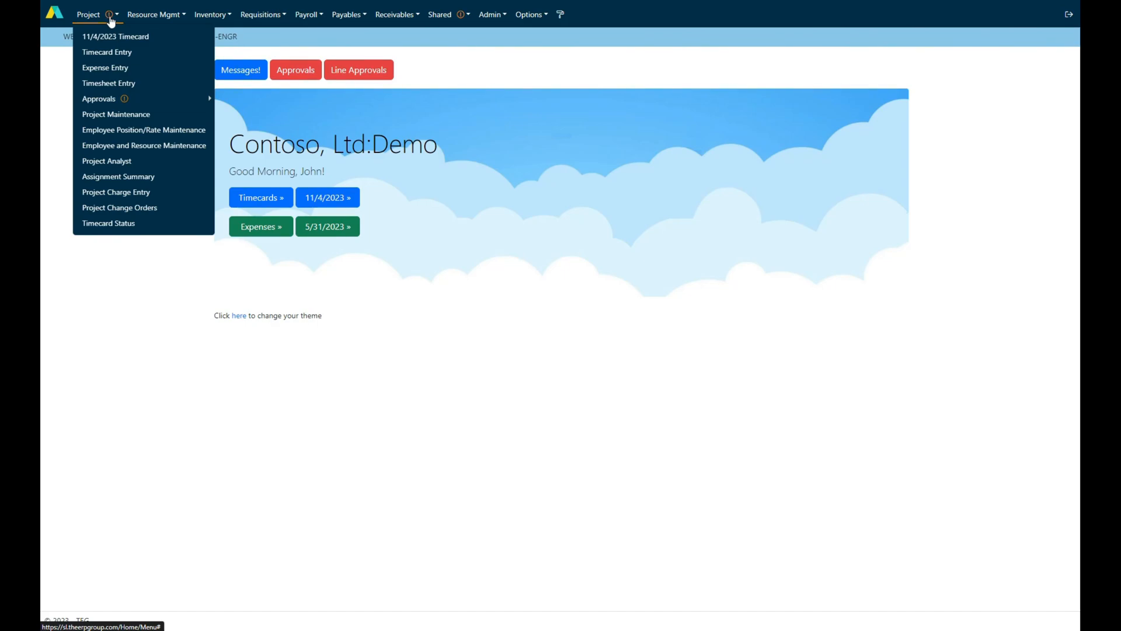
{"action": "mouse_move", "coordinate": [123, 97]}
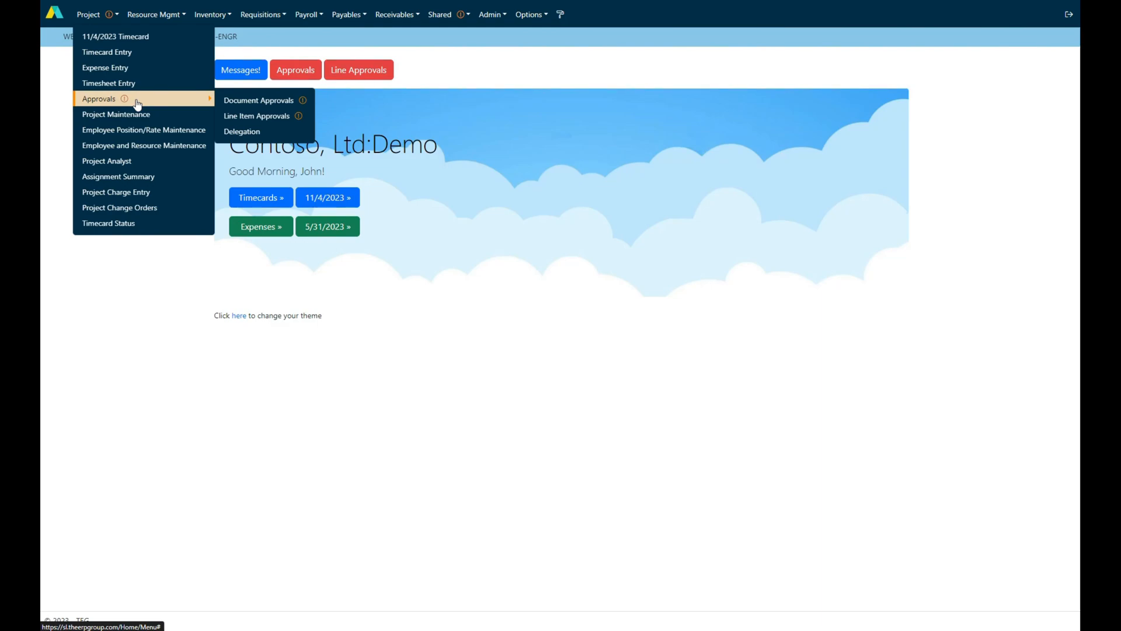
{"action": "left_click", "coordinate": [271, 48]}
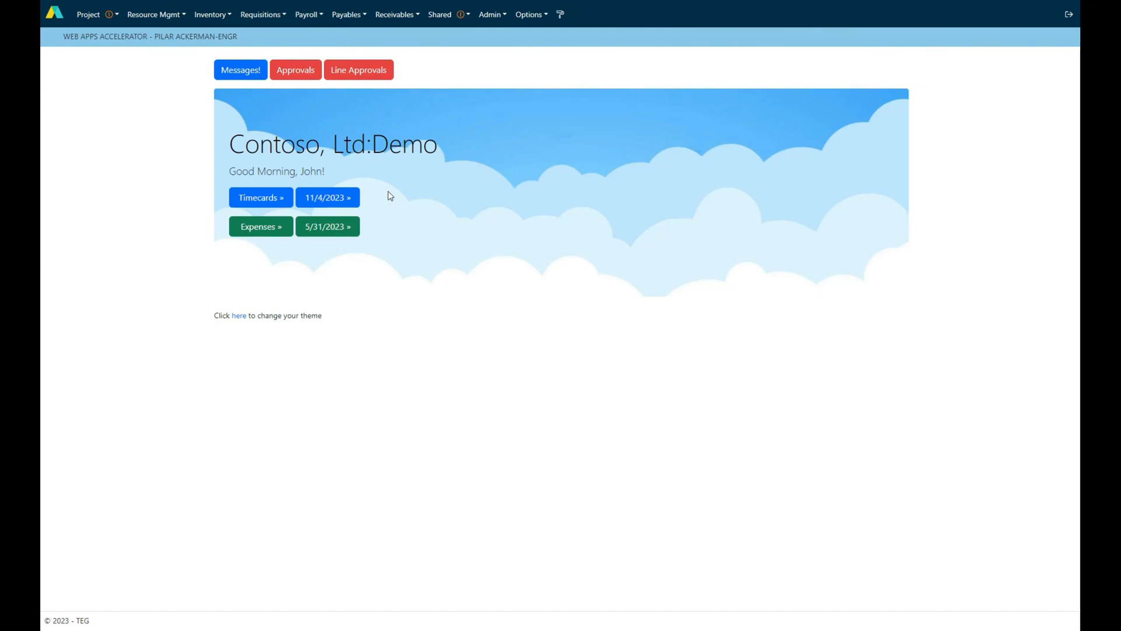
View the list of new messages on the home page and close it
{"action": "left_click", "coordinate": [236, 78]}
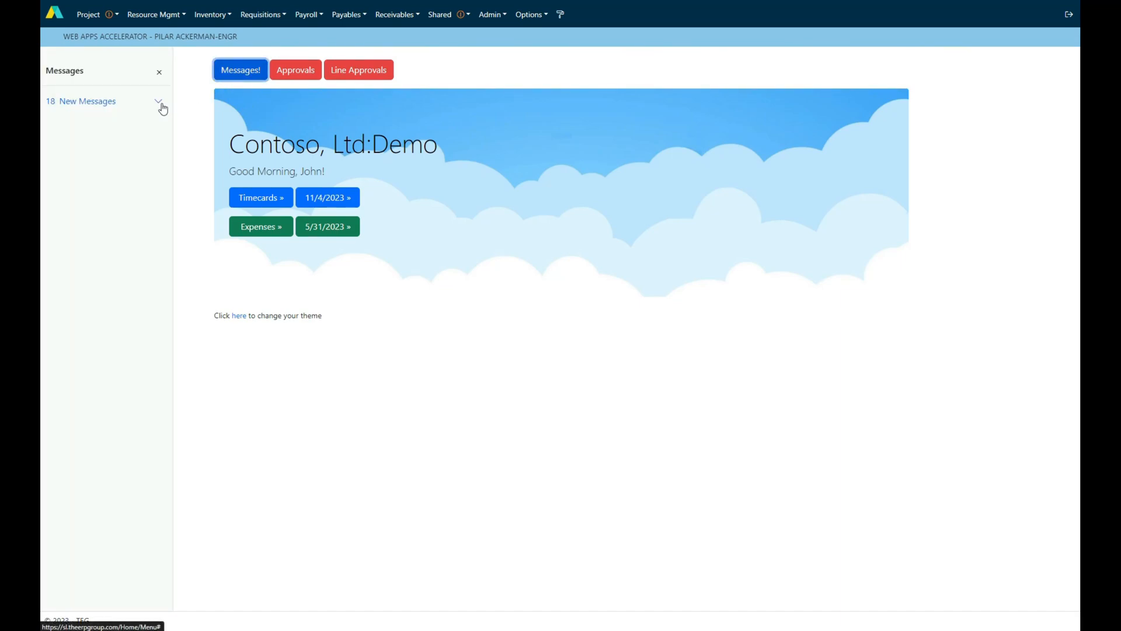
{"action": "left_click", "coordinate": [160, 103]}
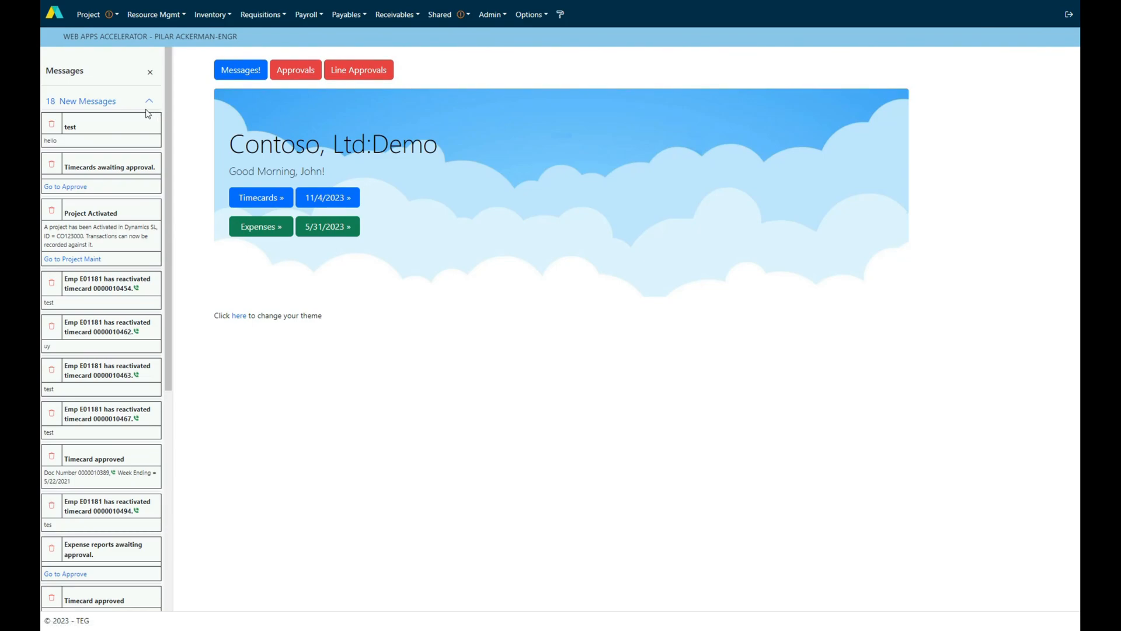
{"action": "left_click", "coordinate": [150, 72]}
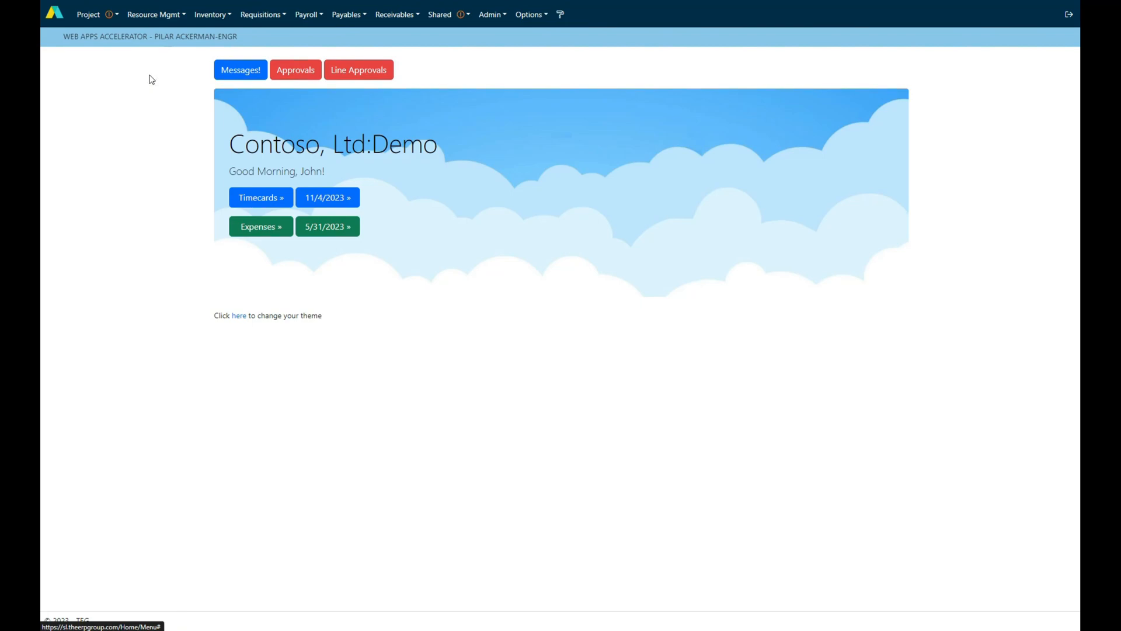
Open the current timecard for the period ending 11/4/2023 and look through its project and task rows
{"action": "left_click", "coordinate": [341, 199]}
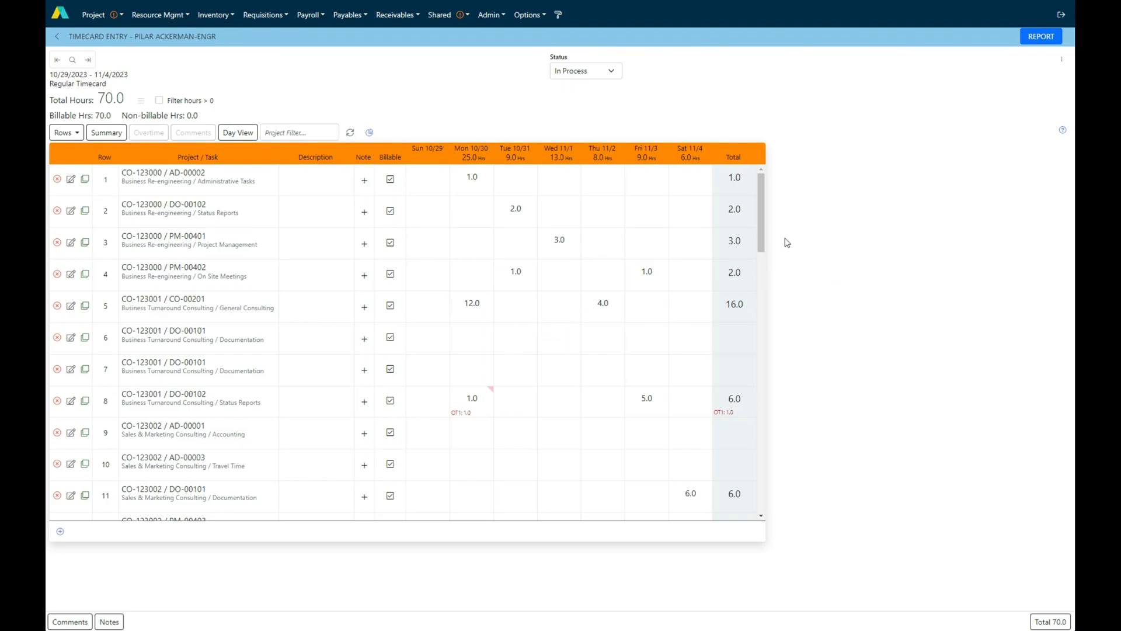
{"action": "scroll", "coordinate": [690, 280], "scroll_direction": "down", "scroll_amount": 15}
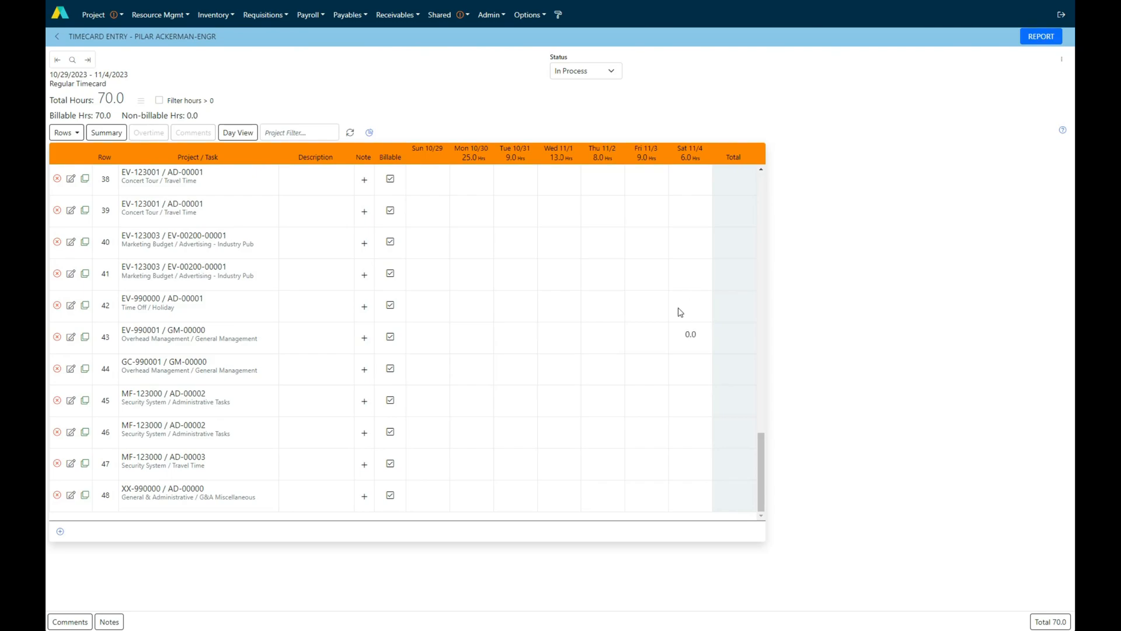
{"action": "scroll", "coordinate": [667, 301], "scroll_direction": "up", "scroll_amount": 13}
{"action": "scroll", "coordinate": [667, 301], "scroll_direction": "up", "scroll_amount": 2}
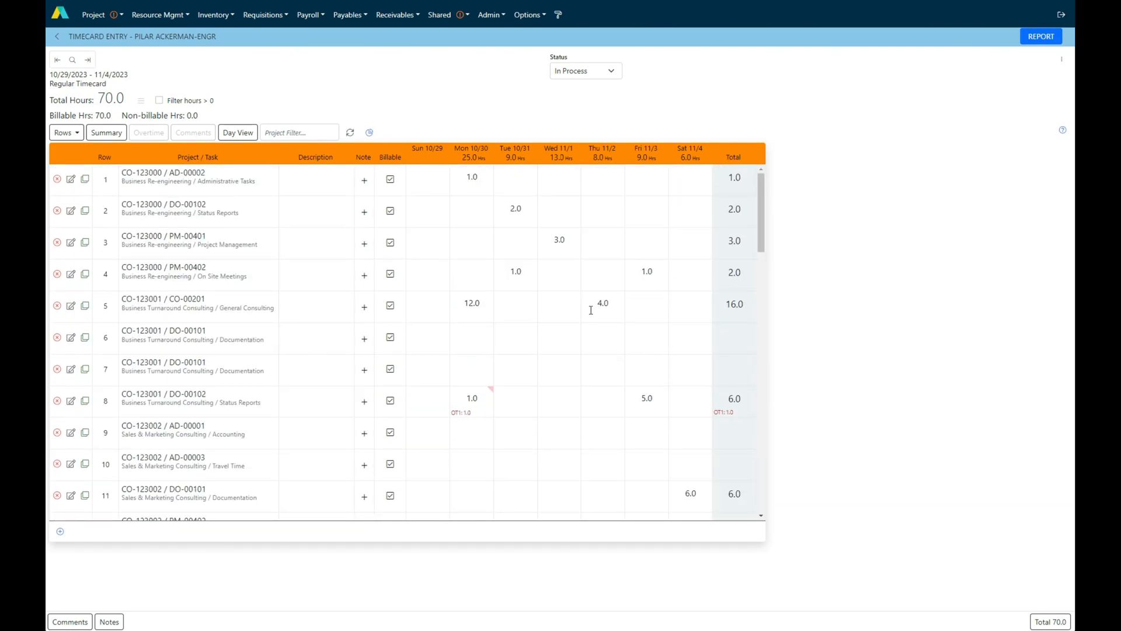
{"action": "scroll", "coordinate": [591, 310], "scroll_direction": "down", "scroll_amount": 13}
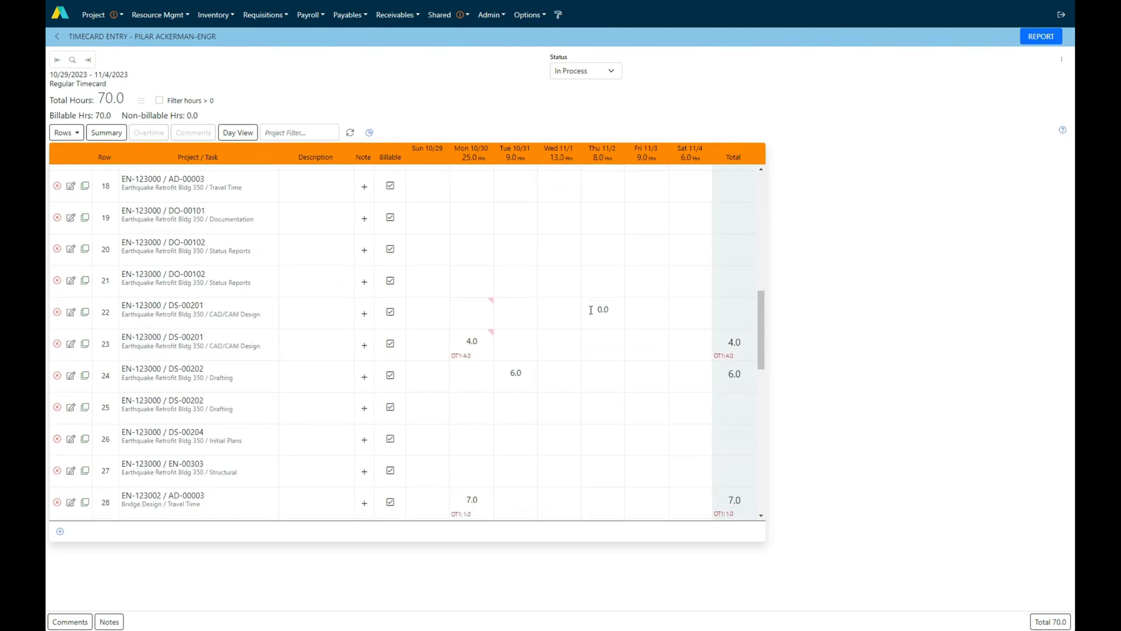
{"action": "scroll", "coordinate": [591, 310], "scroll_direction": "down", "scroll_amount": 2}
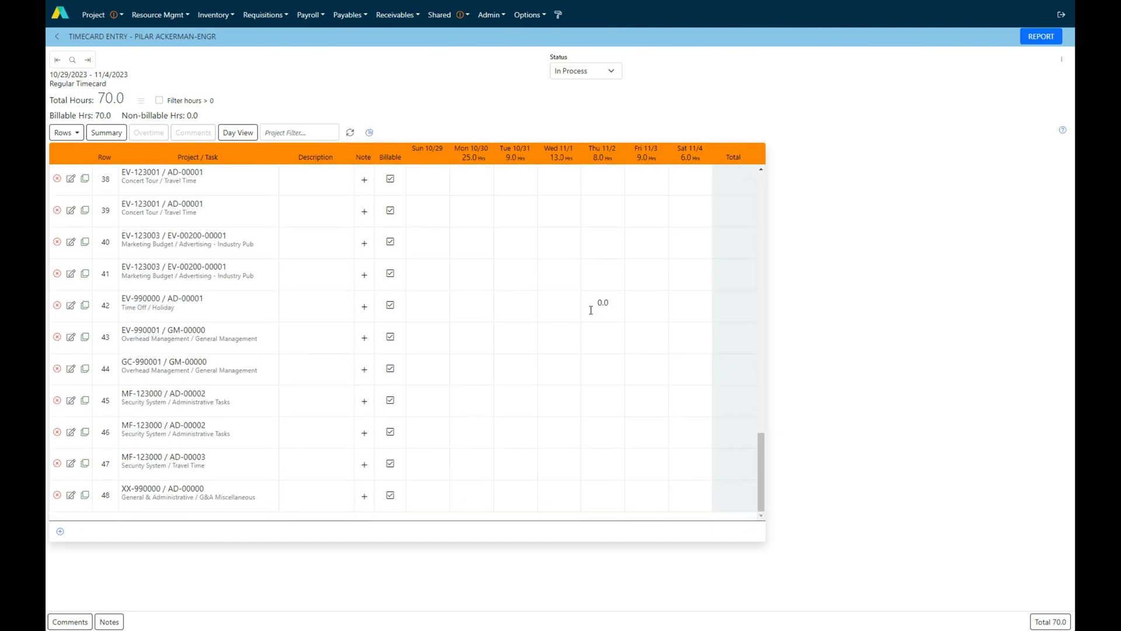
{"action": "scroll", "coordinate": [591, 310], "scroll_direction": "up", "scroll_amount": 13}
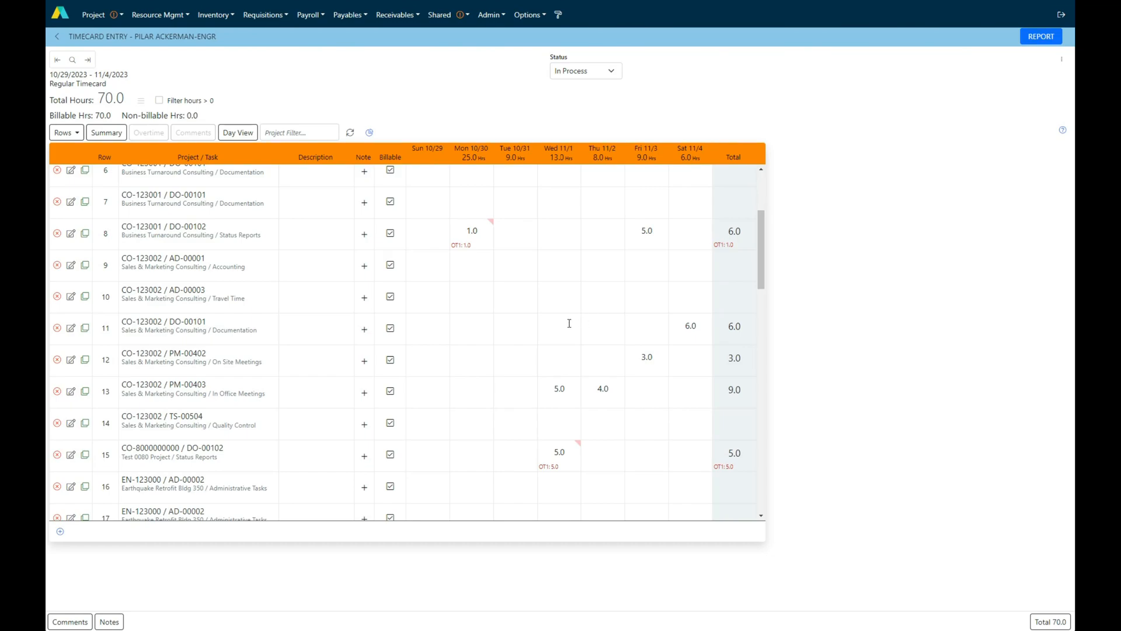
{"action": "left_click", "coordinate": [414, 338]}
{"action": "scroll", "coordinate": [414, 338], "scroll_direction": "up", "scroll_amount": 3}
{"action": "left_click", "coordinate": [414, 338]}
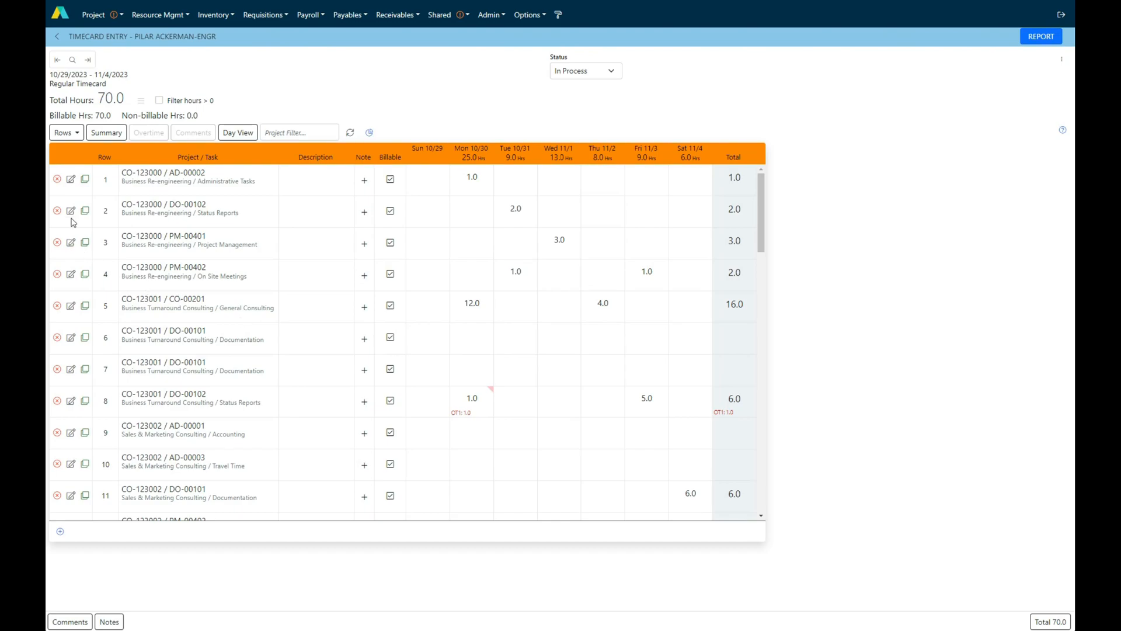
{"action": "left_click", "coordinate": [164, 300]}
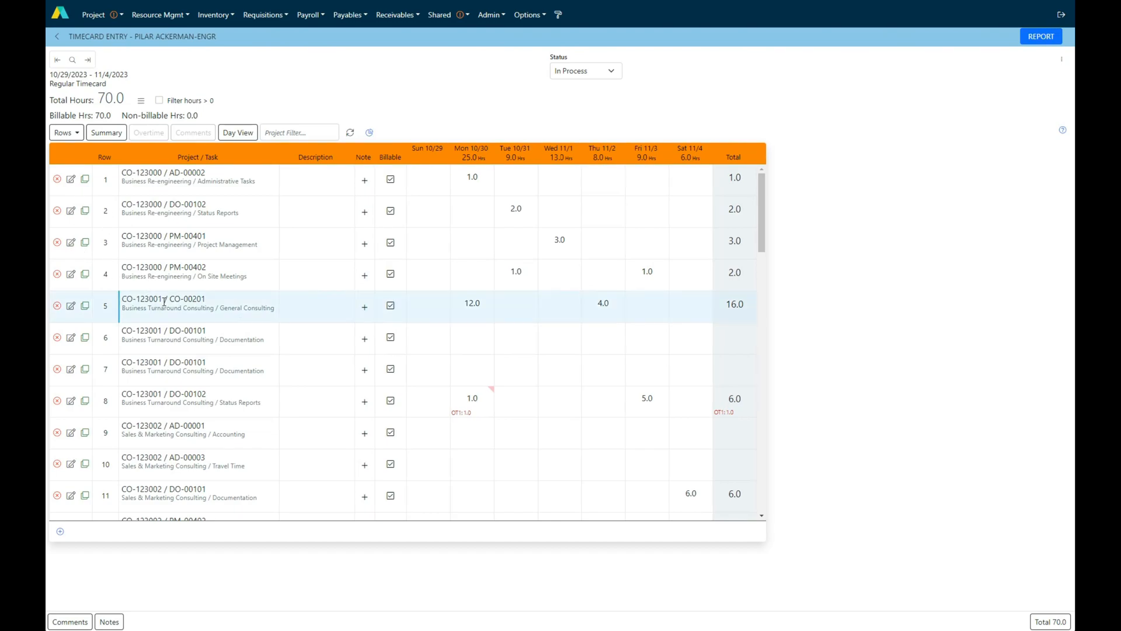
{"action": "left_click", "coordinate": [162, 371]}
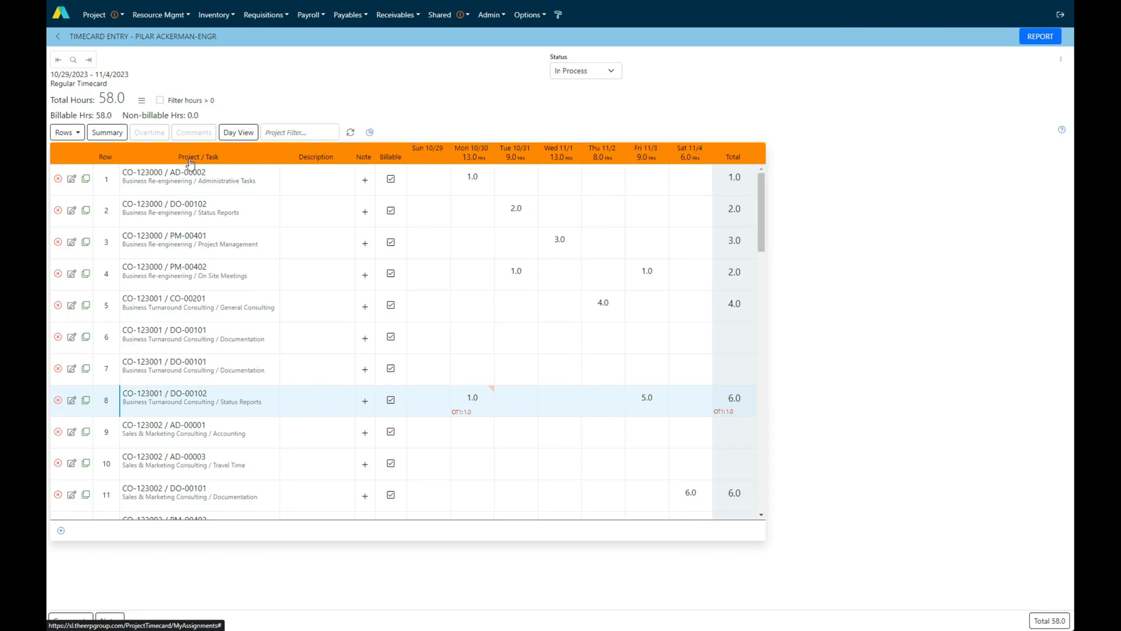
Sort the timecard rows by project and task in both directions, followed by the Monday 10/30 and Tuesday 10/31 hours
{"action": "left_click", "coordinate": [189, 163]}
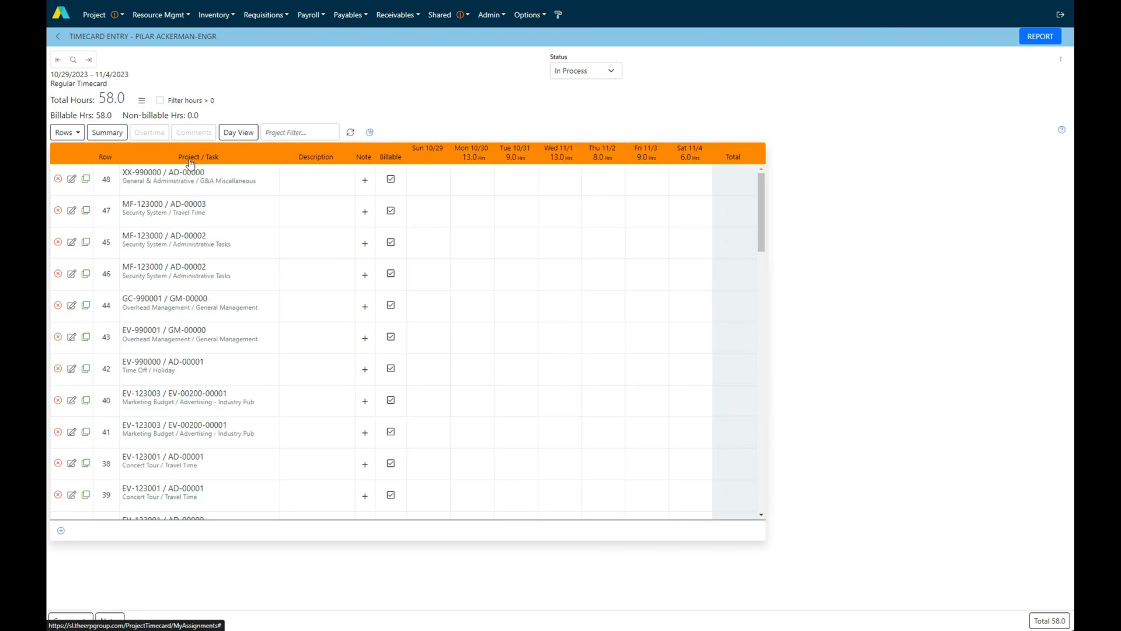
{"action": "left_click", "coordinate": [190, 163]}
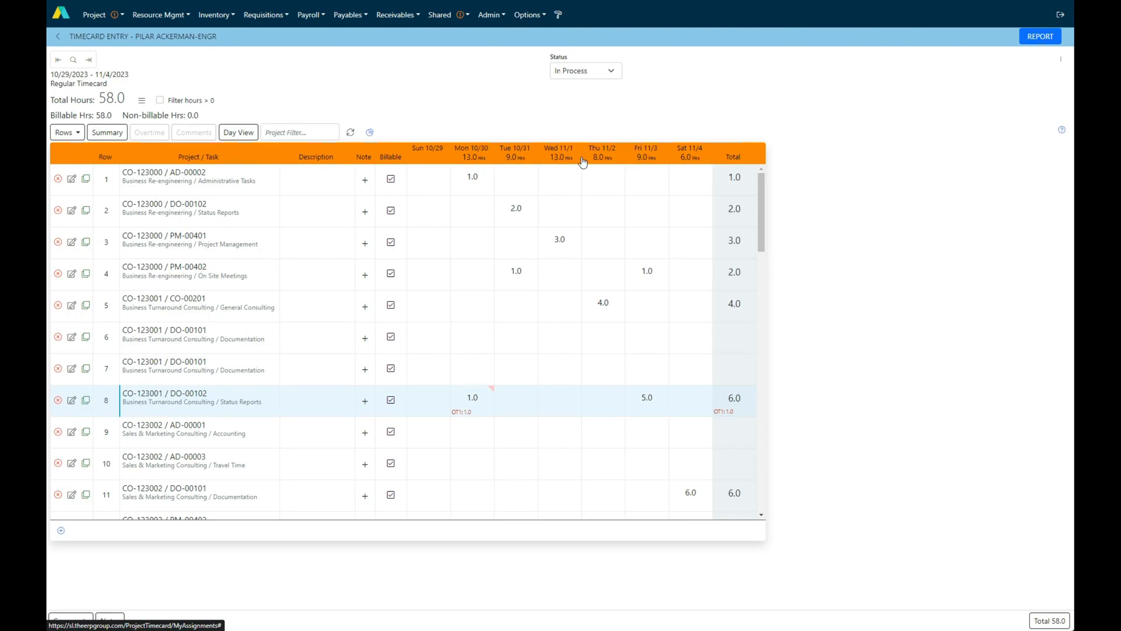
{"action": "left_click", "coordinate": [474, 162]}
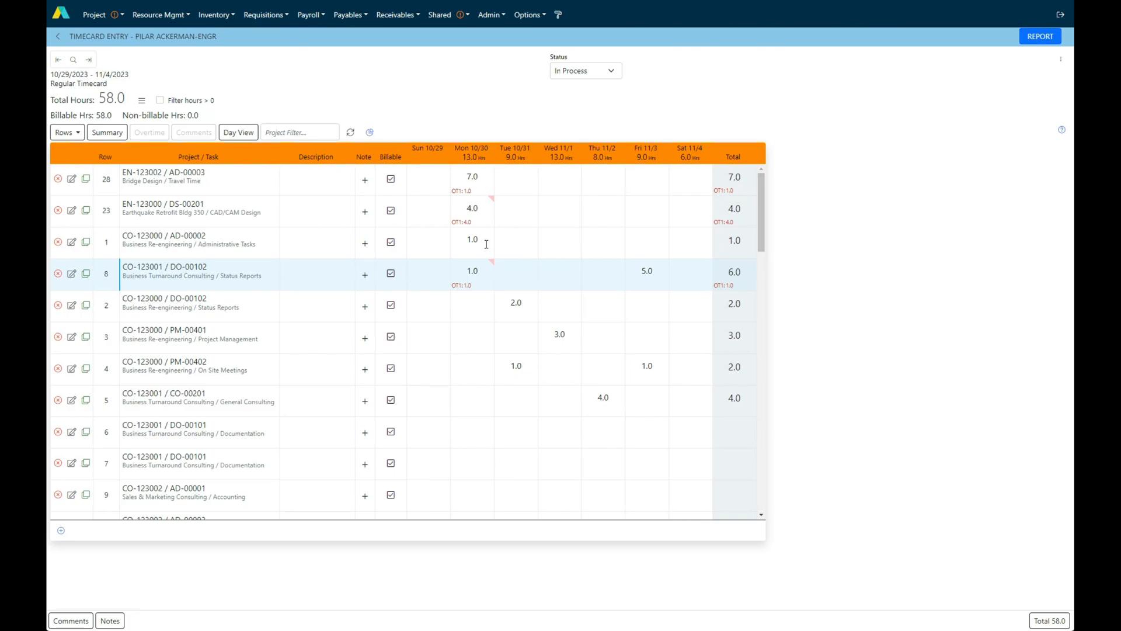
{"action": "left_click", "coordinate": [520, 159]}
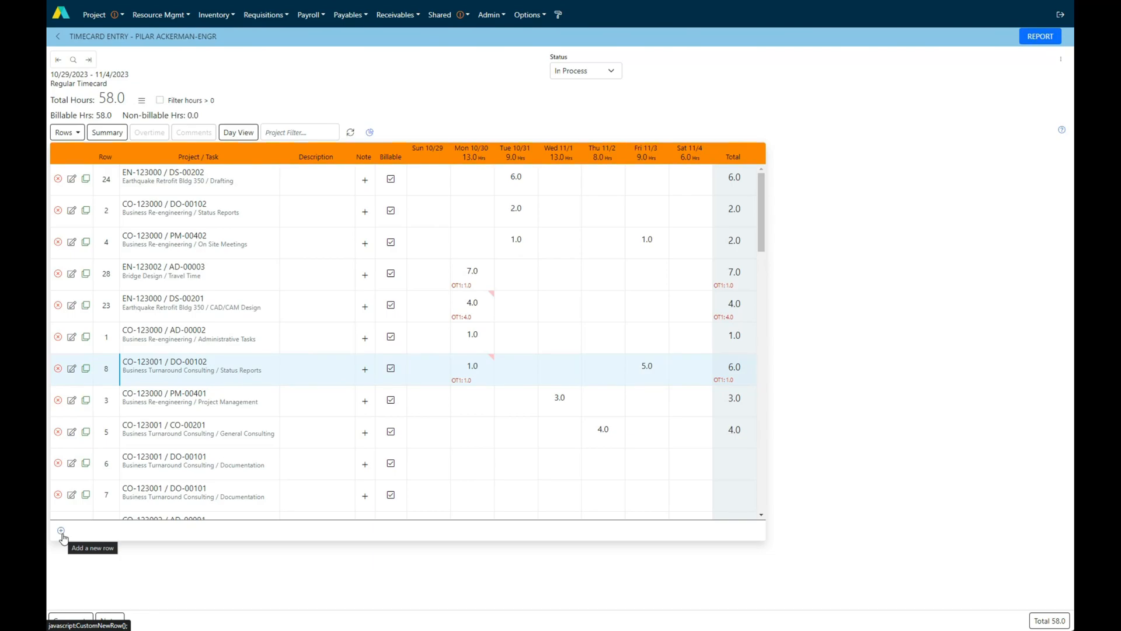
Add a timecard row for the assigned task HH-123000 / 00-00000, Widen Highway / Admin/misc posting
{"action": "left_click", "coordinate": [64, 133]}
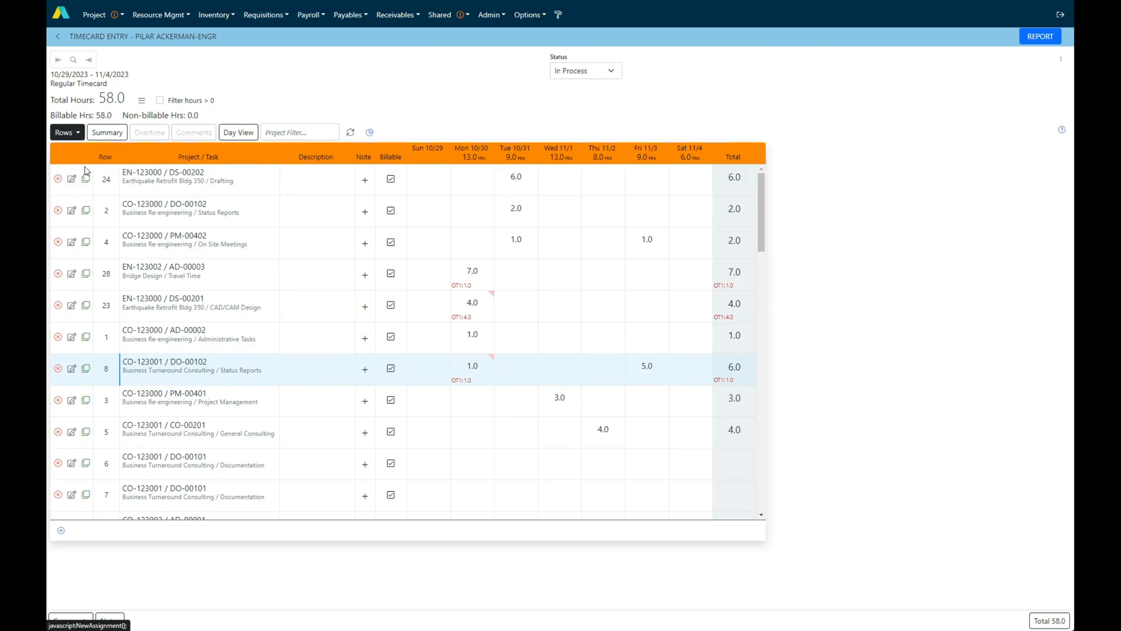
{"action": "left_click", "coordinate": [85, 170]}
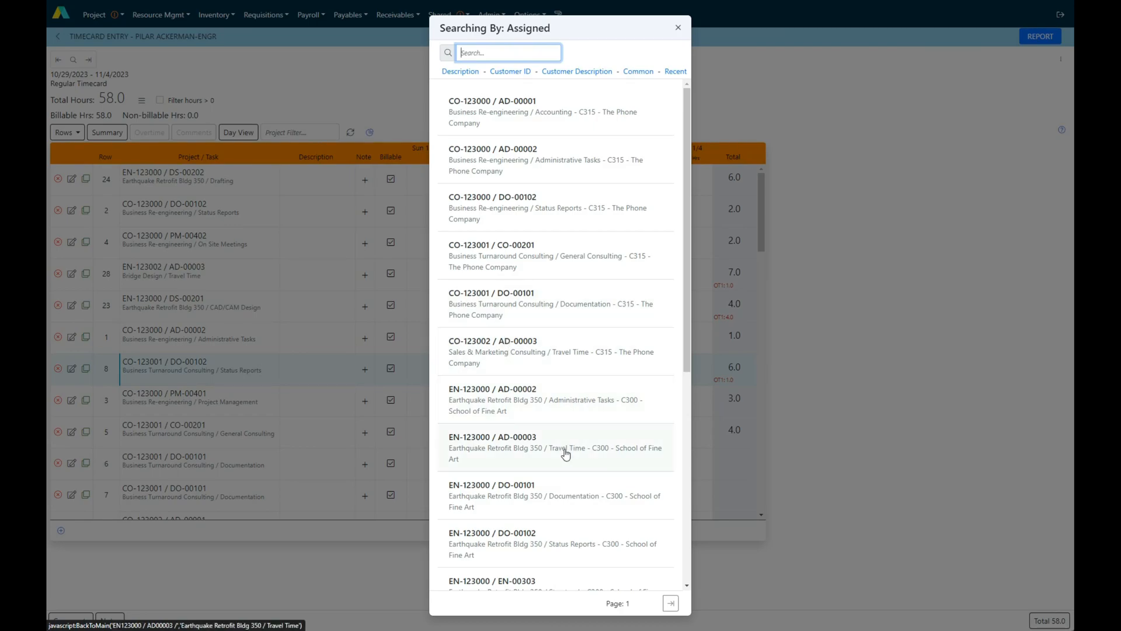
{"action": "scroll", "coordinate": [554, 497], "scroll_direction": "down", "scroll_amount": 6}
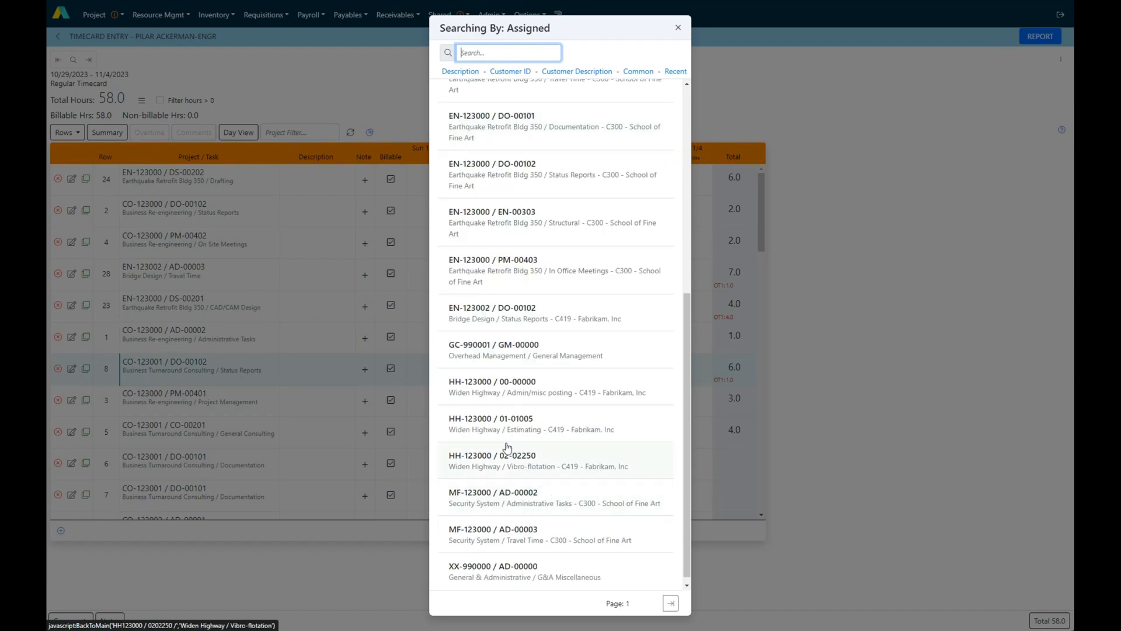
{"action": "left_click", "coordinate": [484, 388]}
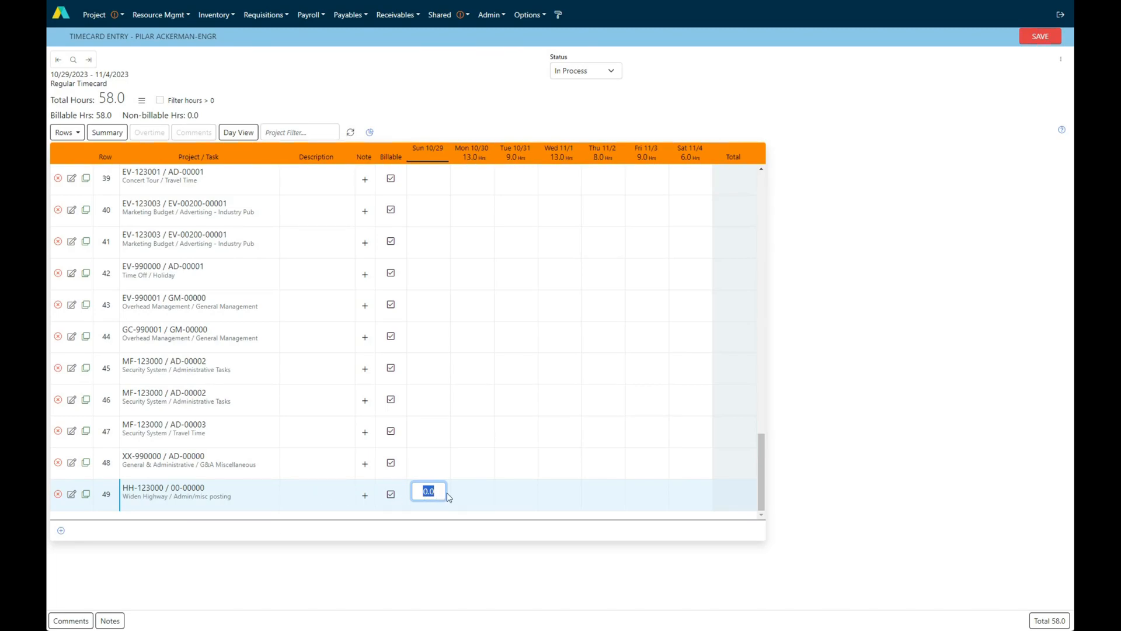
Add a custom timecard row for project CO-990001 Overhead Management with task SM-00000 Sales & Marketing Support
{"action": "left_click", "coordinate": [62, 532]}
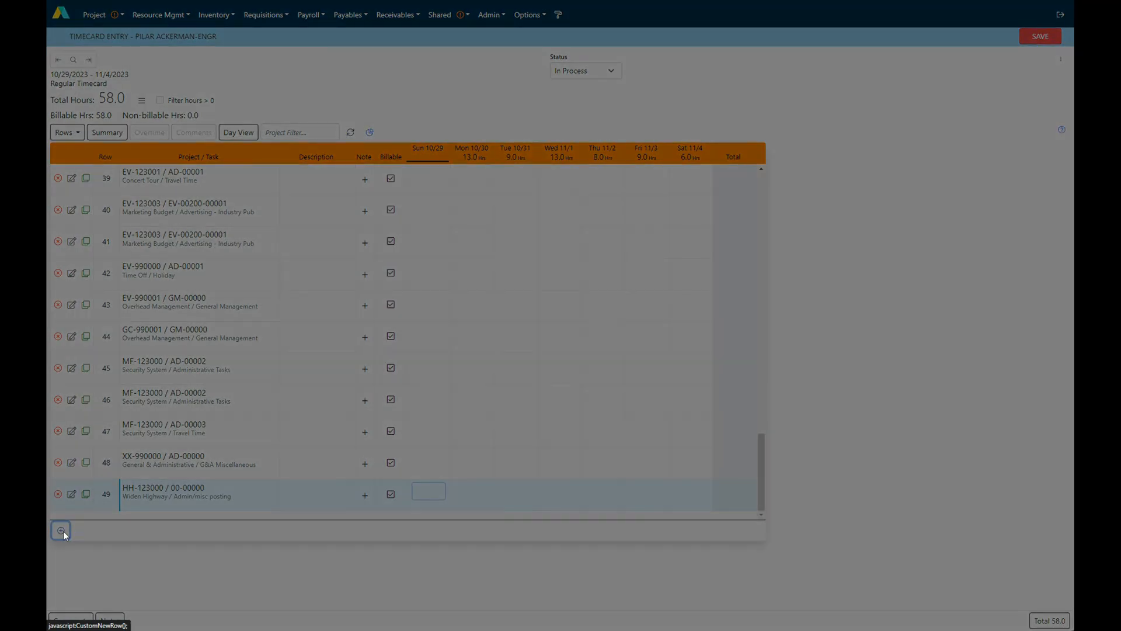
{"action": "left_click", "coordinate": [477, 262]}
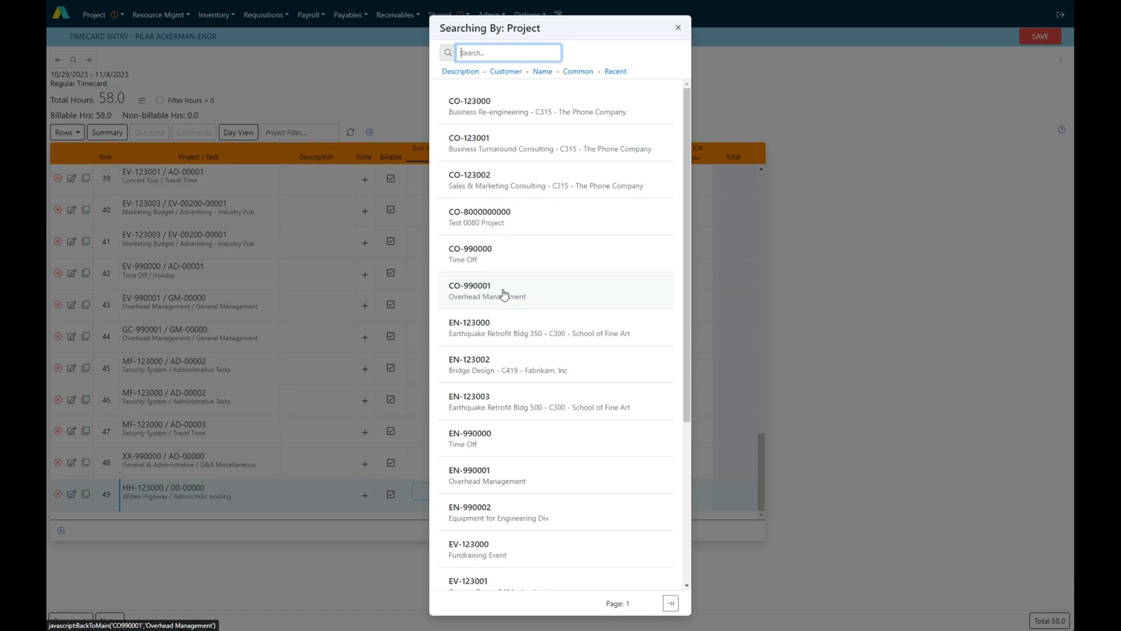
{"action": "left_click", "coordinate": [505, 293]}
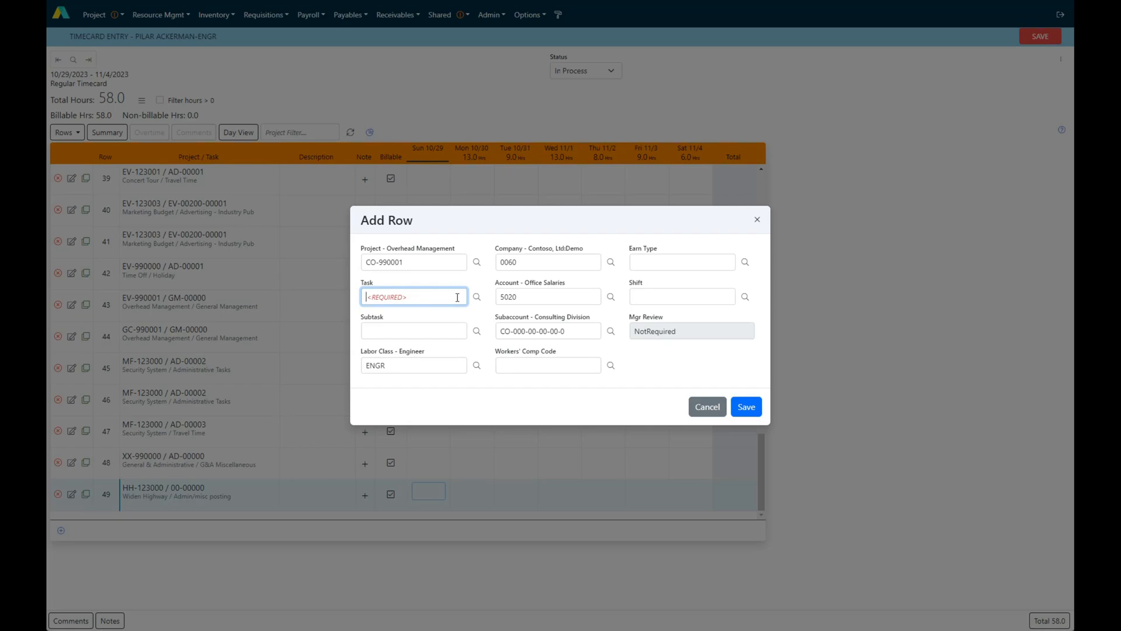
{"action": "double_click", "coordinate": [457, 297]}
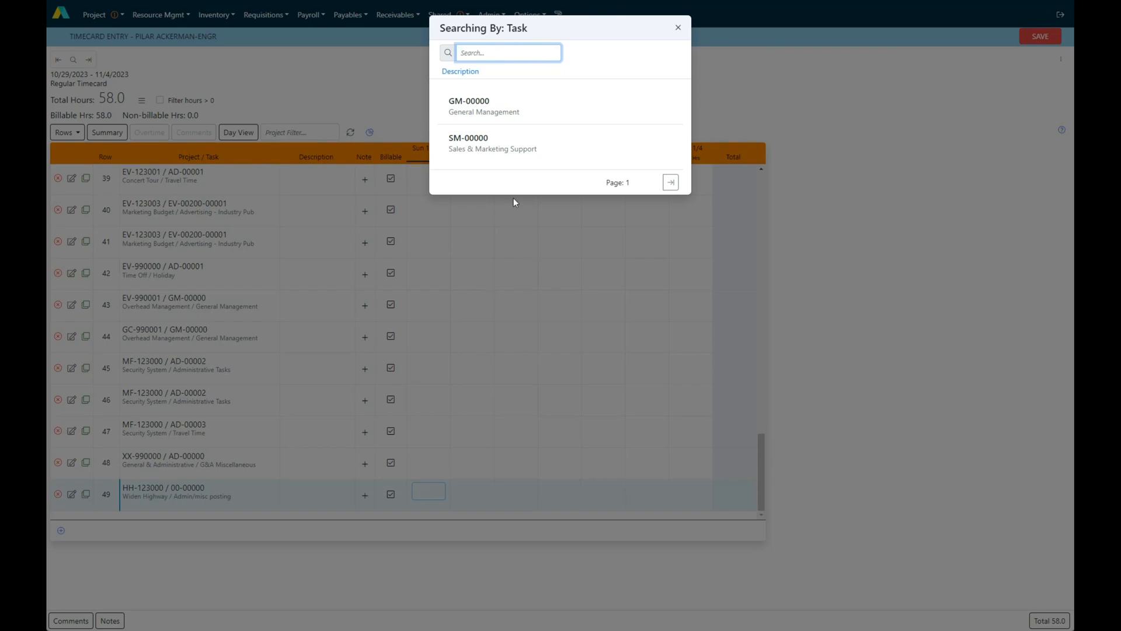
{"action": "left_click", "coordinate": [504, 150]}
{"action": "left_click", "coordinate": [752, 410]}
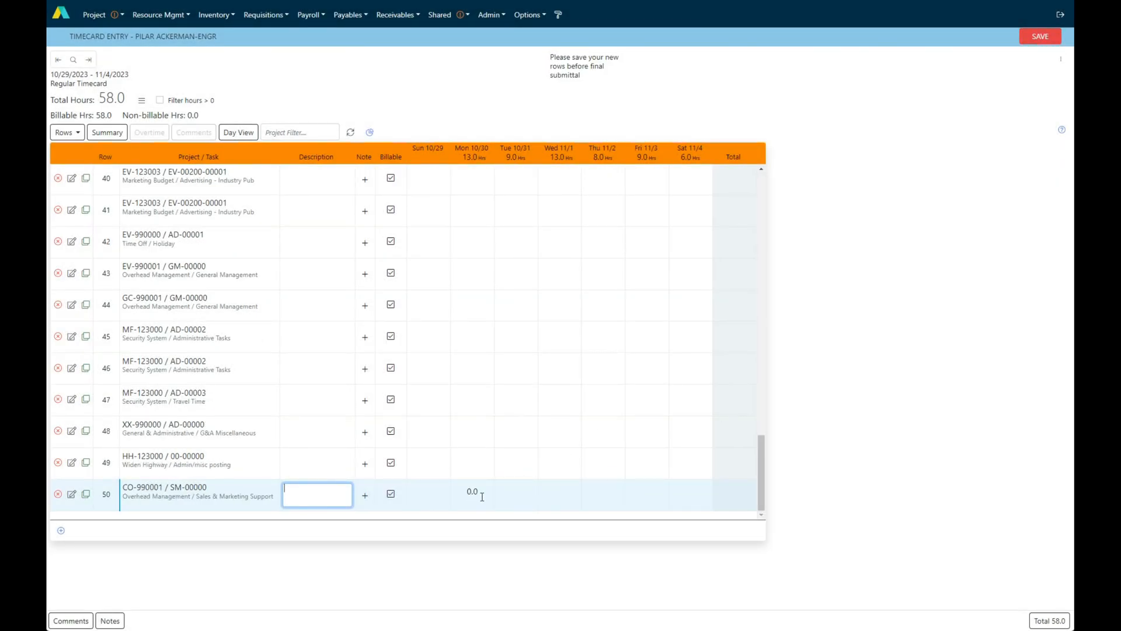
Enter 2 hours for Saturday 11/4 on the CO-990001 / SM-00000 row
{"action": "left_click", "coordinate": [519, 493]}
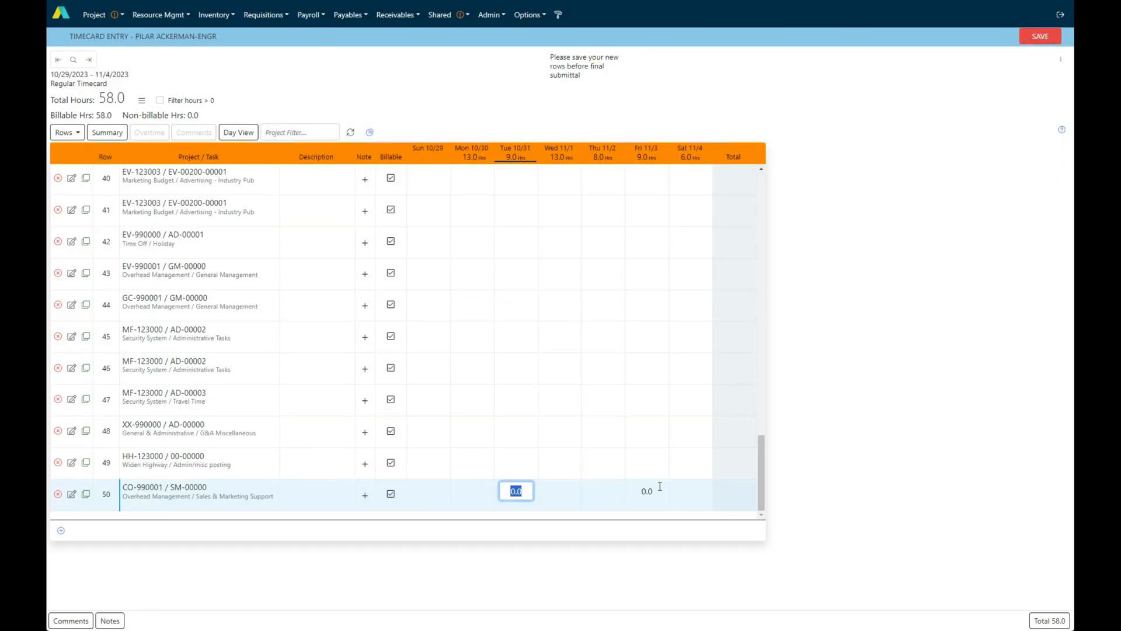
{"action": "left_click", "coordinate": [690, 491]}
{"action": "type", "text": "2"}
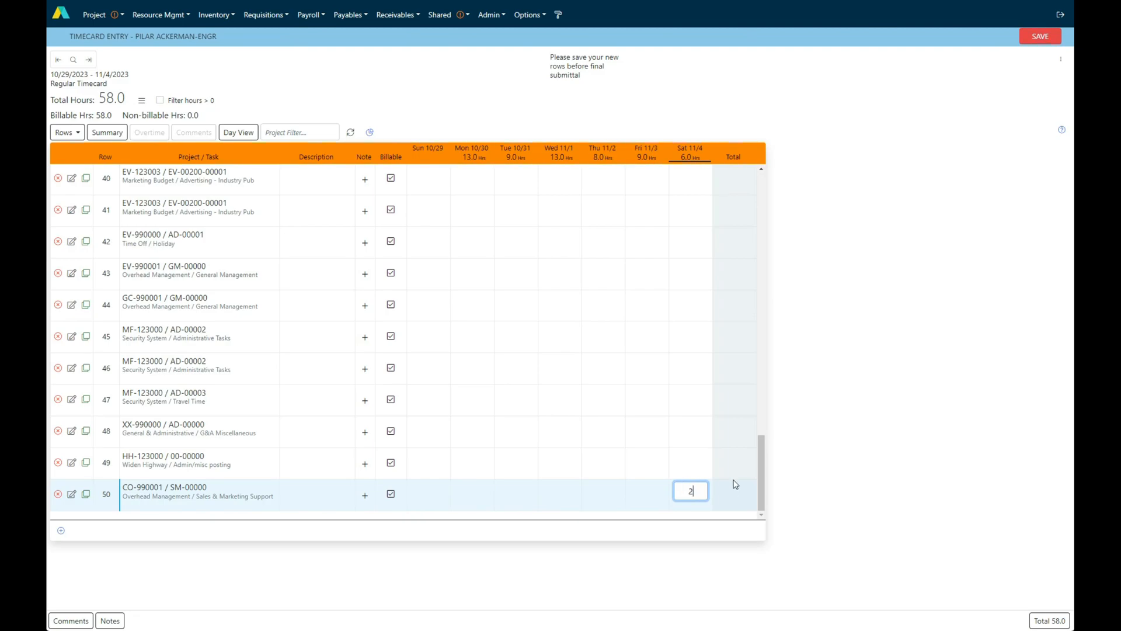
{"action": "left_click", "coordinate": [693, 463]}
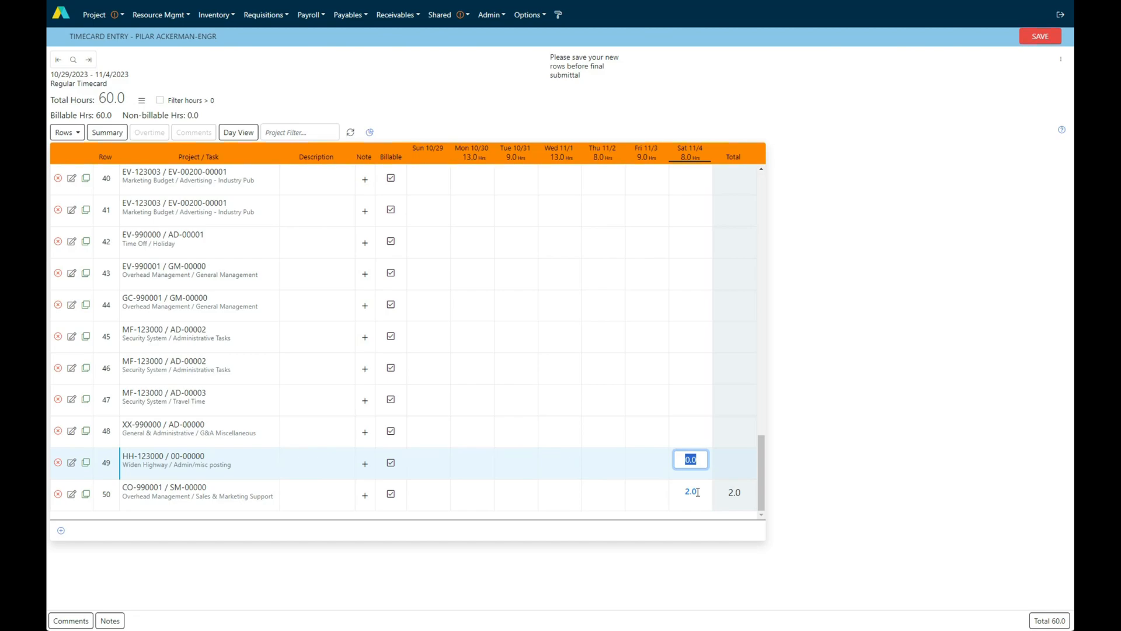
Allocate 2 OT1 overtime hours to the Saturday 11/4 entry of the CO-990001 / SM-00000 row
{"action": "left_click", "coordinate": [697, 492]}
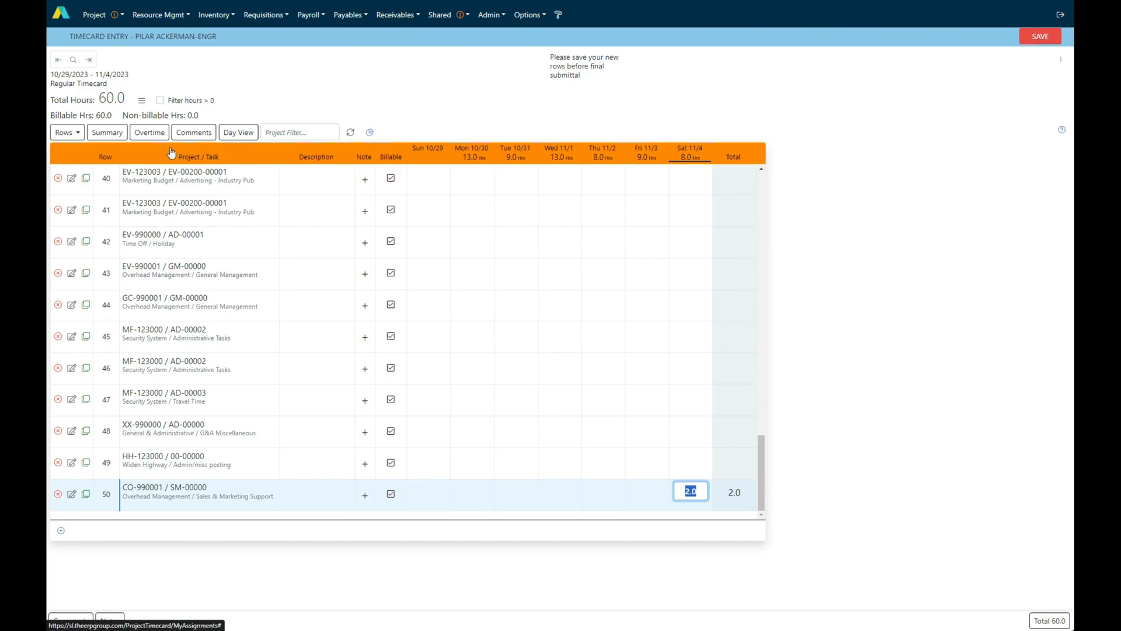
{"action": "left_click", "coordinate": [150, 133]}
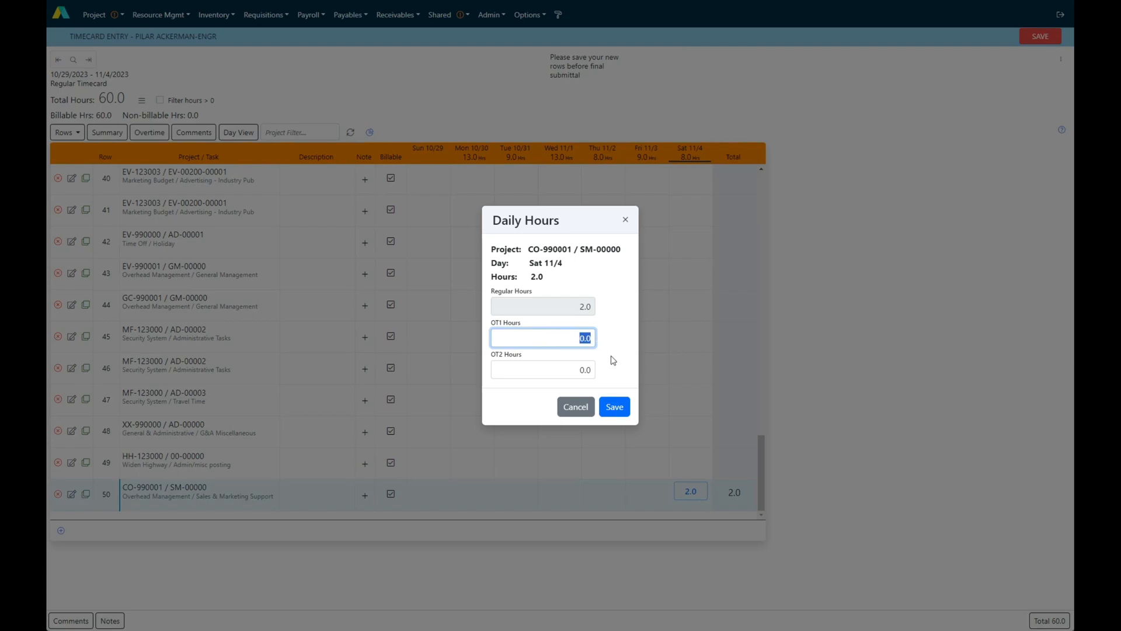
{"action": "type", "text": "2"}
{"action": "left_click", "coordinate": [614, 406]}
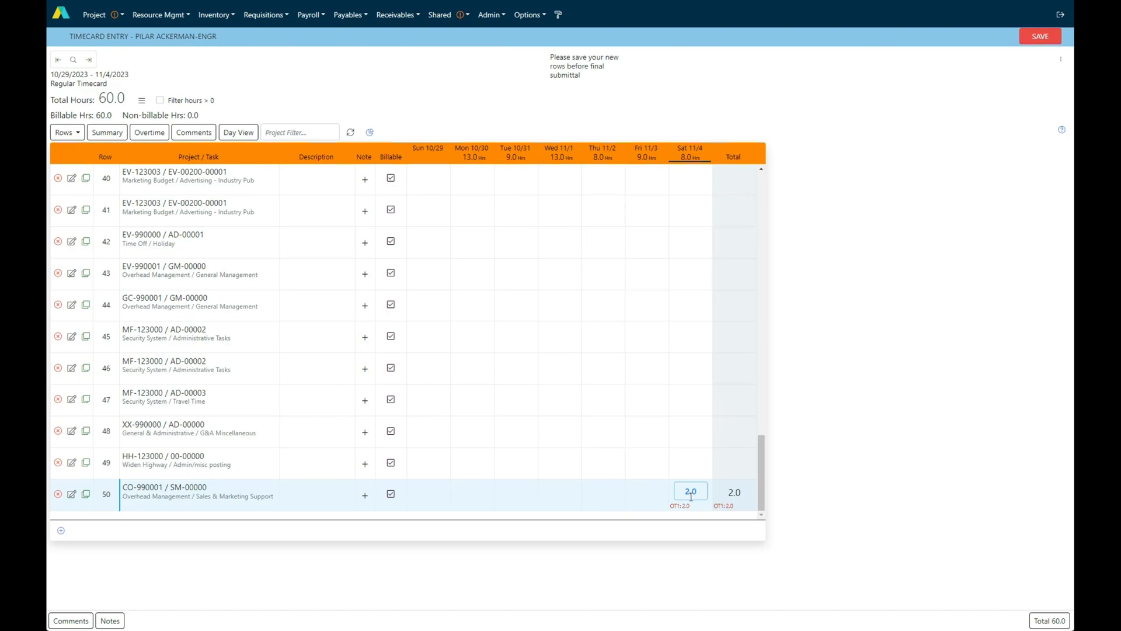
Add the invoice comment "I worked hard" to the Saturday 11/4 entry of the CO-990001 / SM-00000 row
{"action": "left_click", "coordinate": [695, 492]}
{"action": "left_click", "coordinate": [199, 135]}
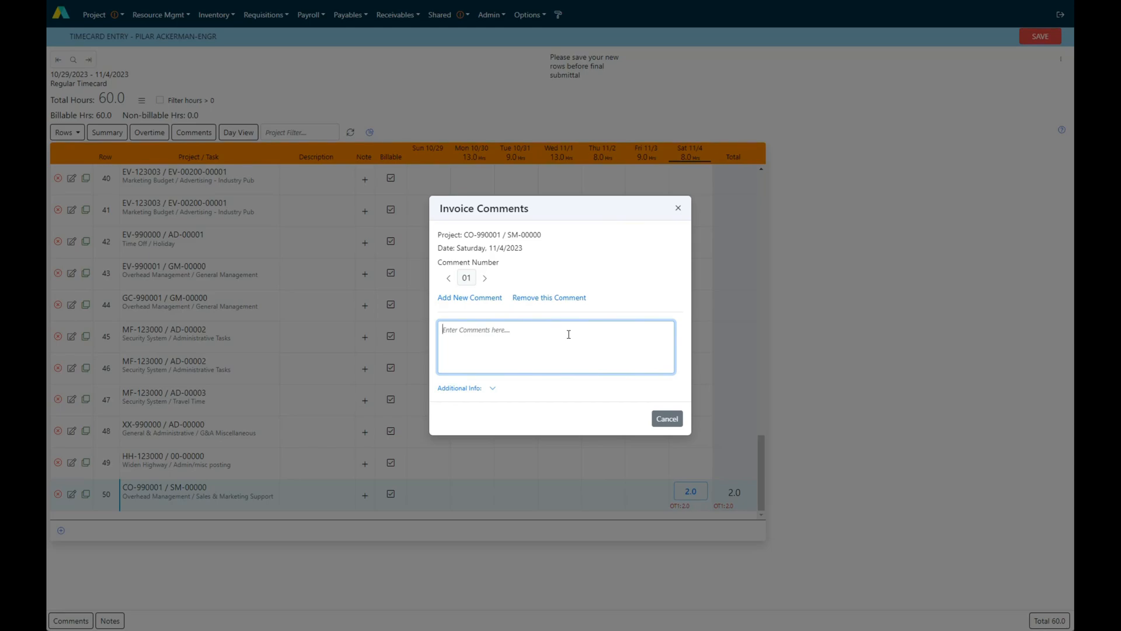
{"action": "type", "text": "I worked hard"}
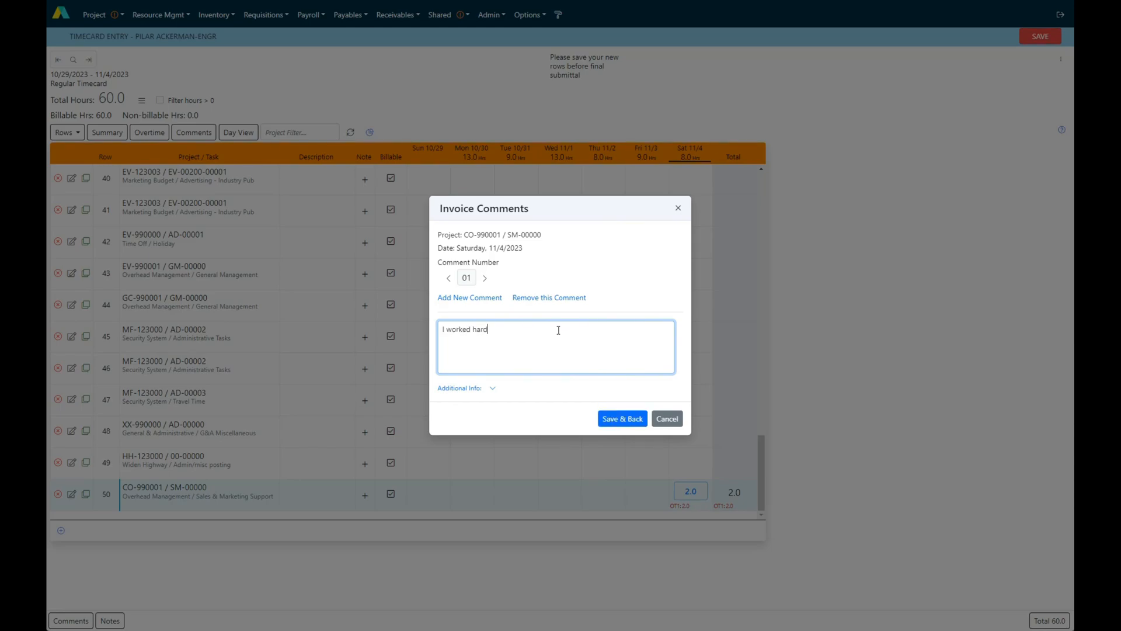
{"action": "left_click", "coordinate": [621, 420]}
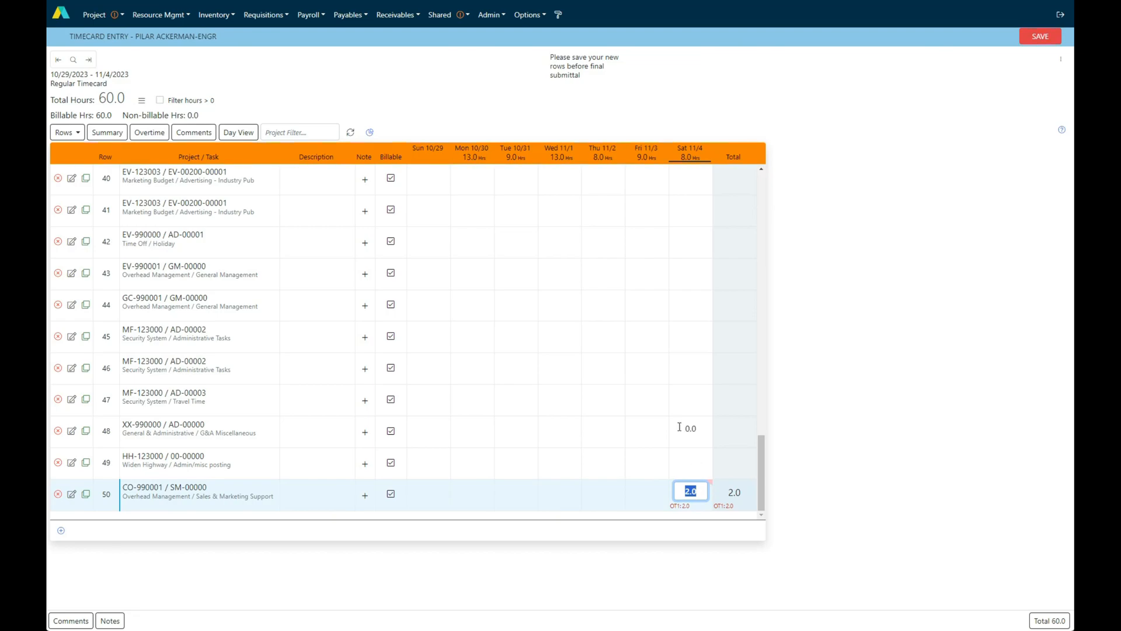
View only the Monday 10/30 entries in Day View, review the rows from the start, and return to the full week
{"action": "left_click", "coordinate": [234, 132]}
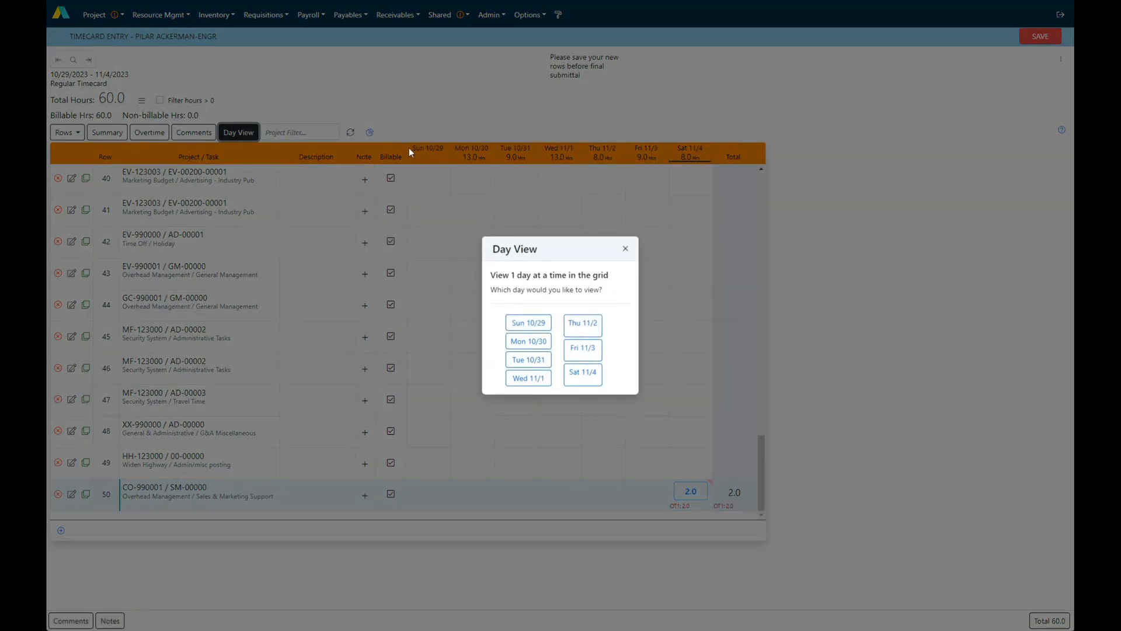
{"action": "left_click", "coordinate": [529, 341]}
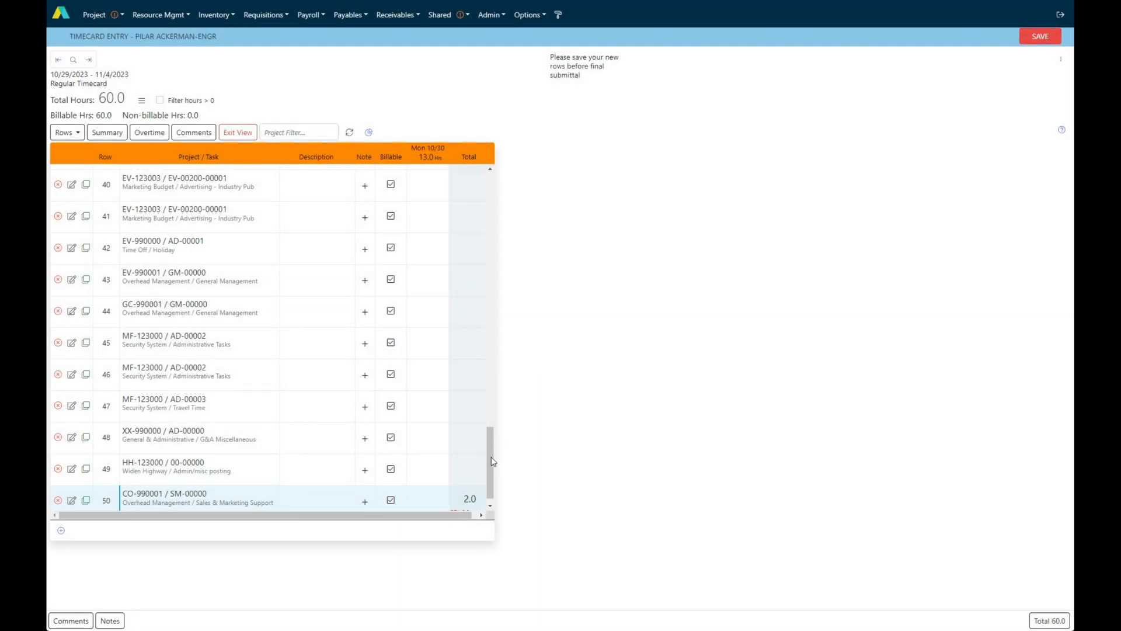
{"action": "left_click_drag", "start_coordinate": [491, 462], "coordinate": [489, 181]}
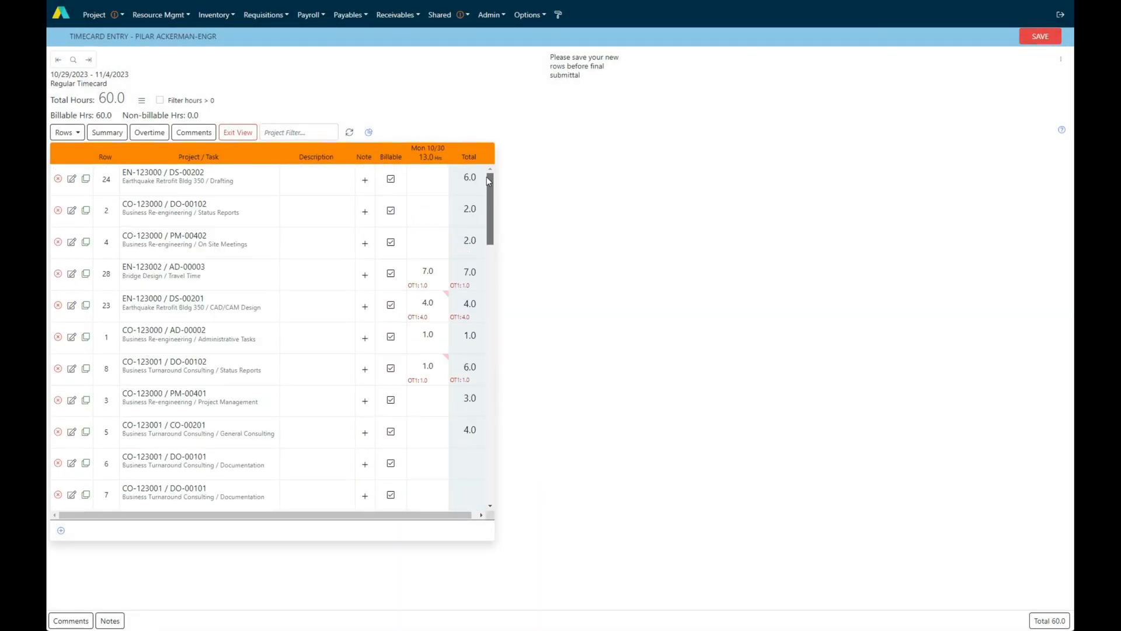
{"action": "left_click", "coordinate": [238, 134]}
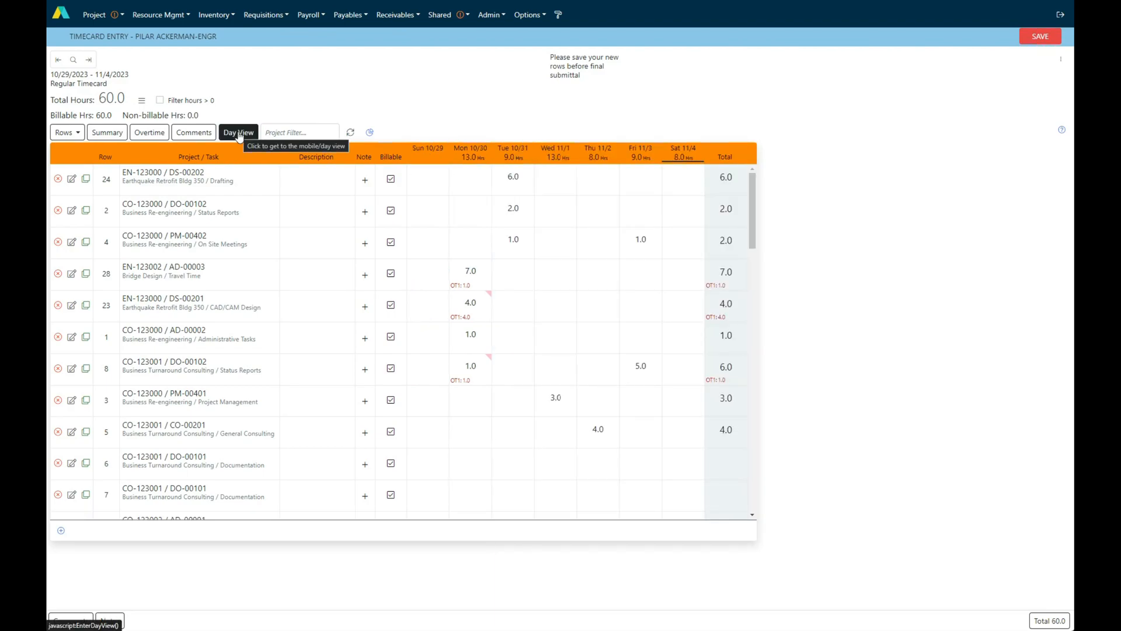
Filter the timecard rows by project "co123" and clear the filter again
{"action": "left_click", "coordinate": [281, 129]}
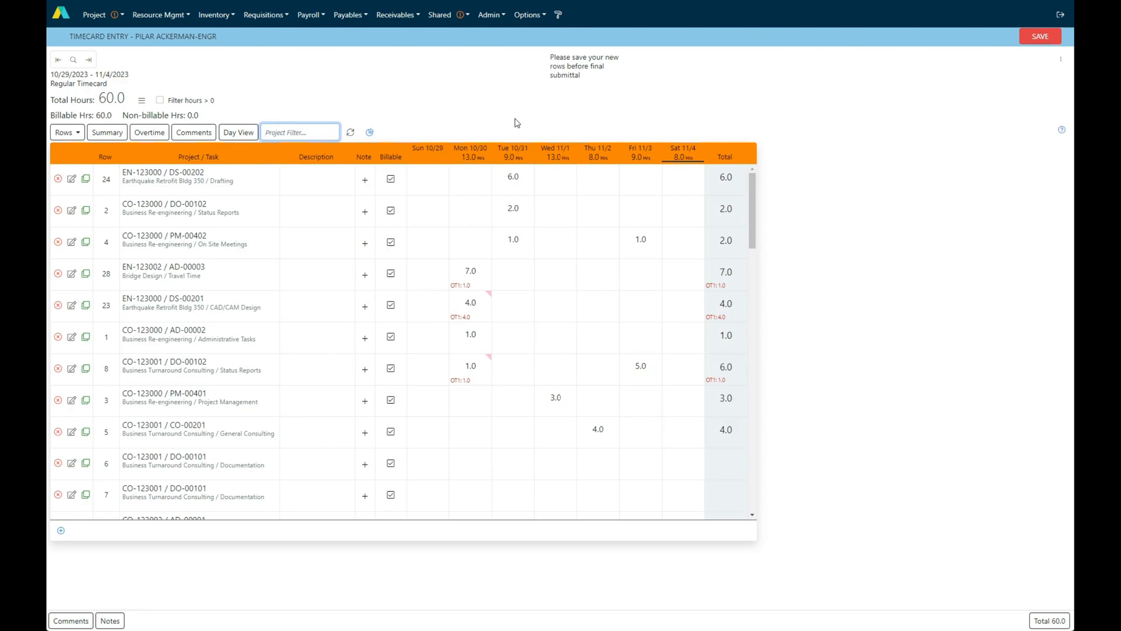
{"action": "type", "text": "co123"}
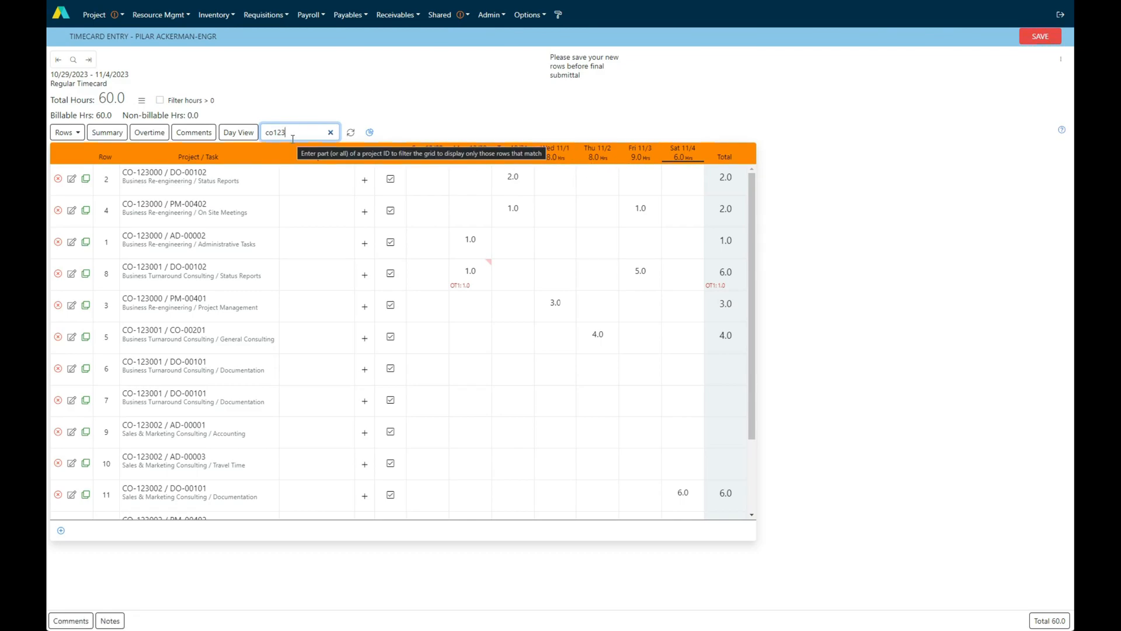
{"action": "left_click", "coordinate": [331, 134]}
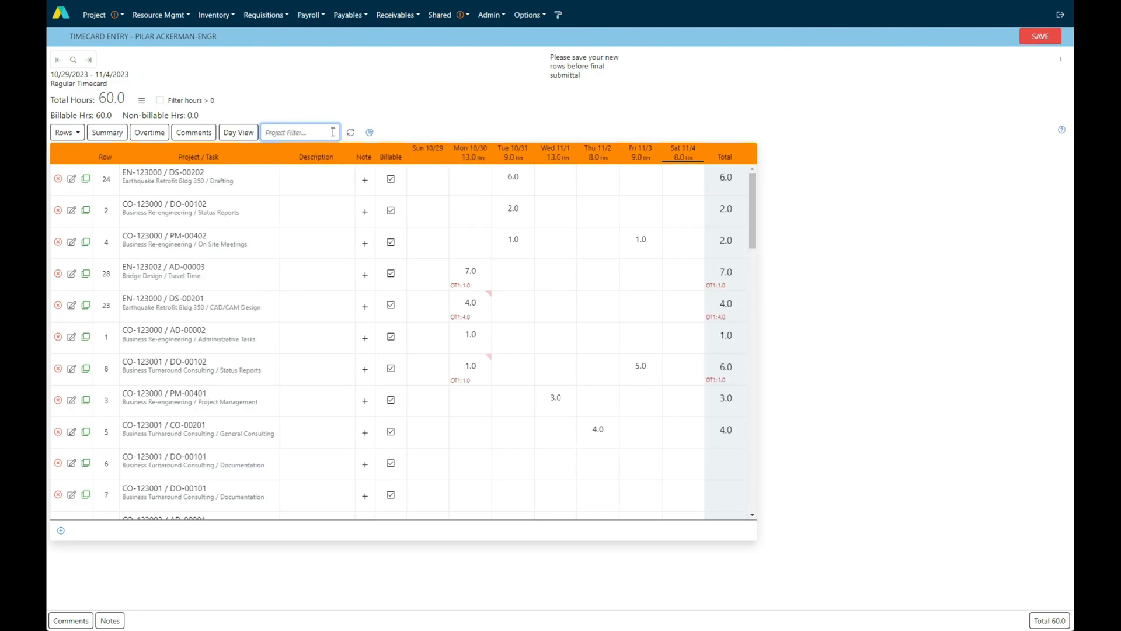
Examine the chart of total hours by project as bar, pie and doughnut, and close it
{"action": "left_click", "coordinate": [372, 134]}
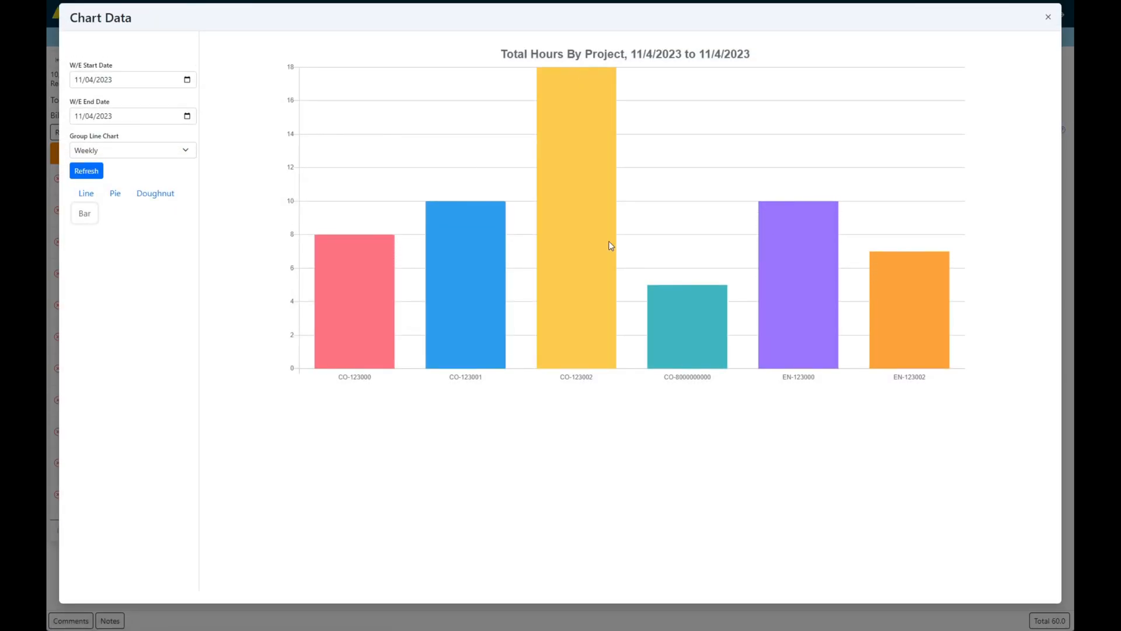
{"action": "mouse_move", "coordinate": [561, 82]}
{"action": "left_click", "coordinate": [117, 196]}
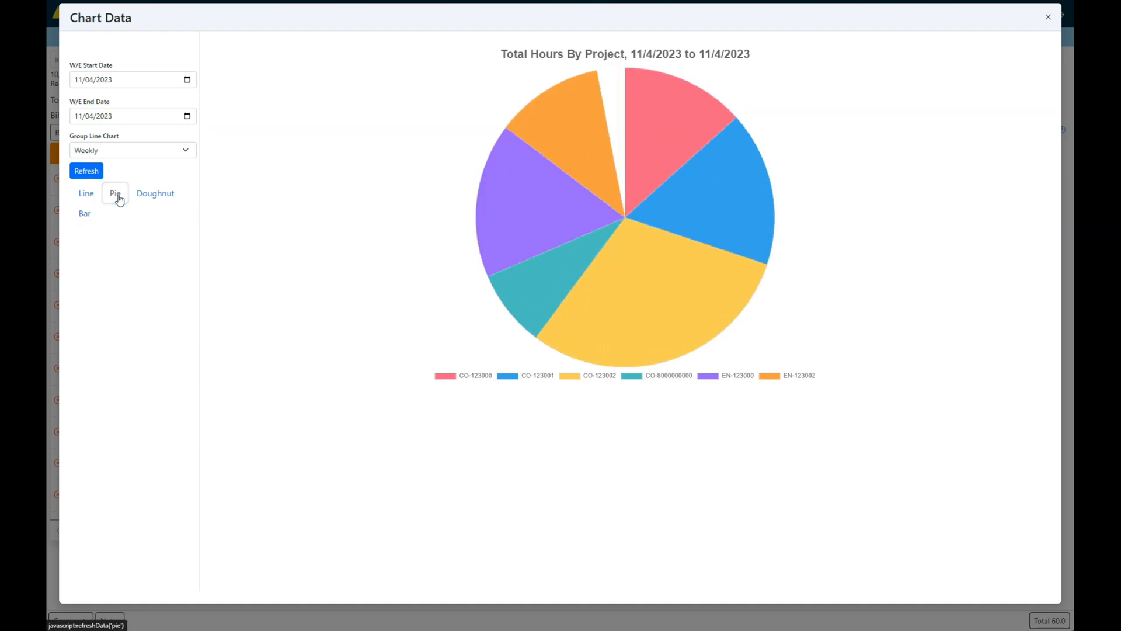
{"action": "left_click", "coordinate": [155, 197]}
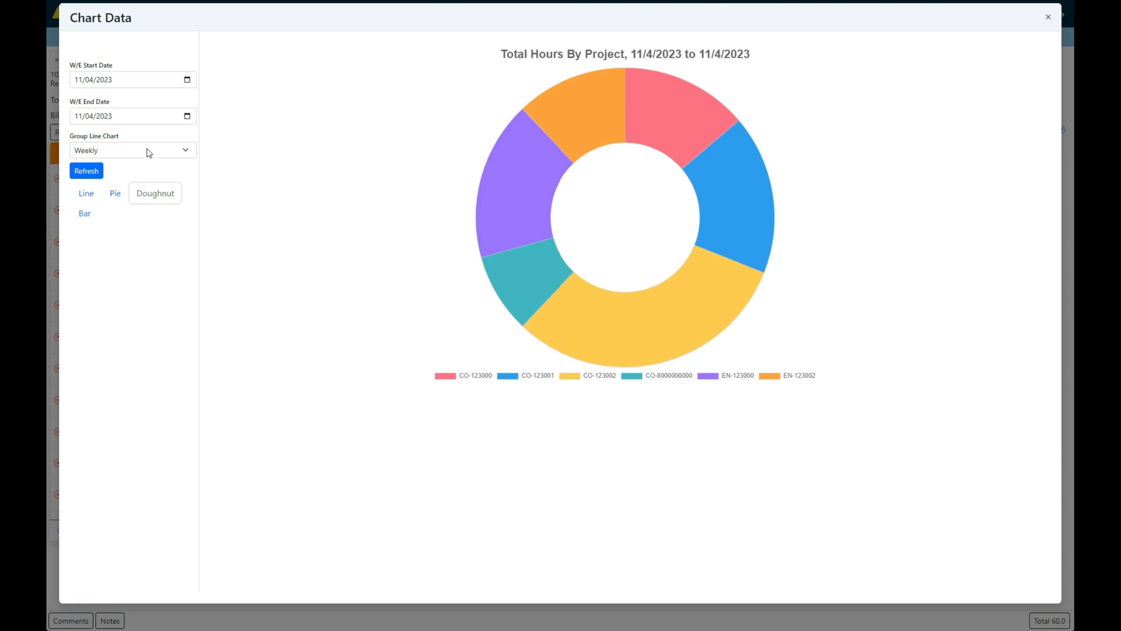
{"action": "left_click", "coordinate": [1047, 17]}
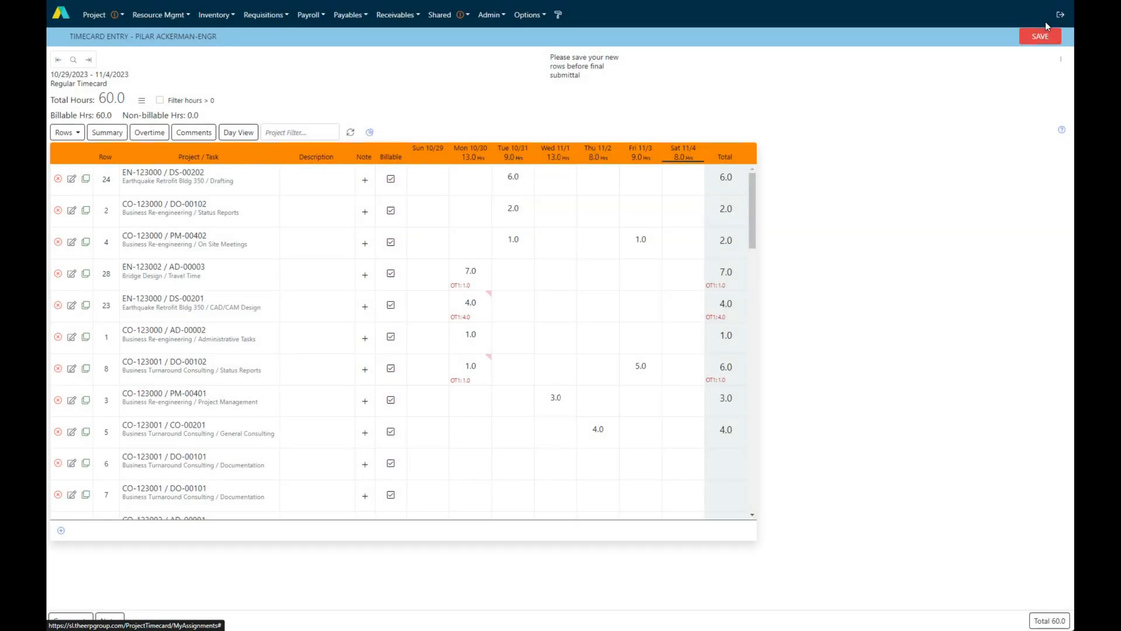
Group the timecard rows by project and expand the CO-123000 group
{"action": "left_click", "coordinate": [1063, 63]}
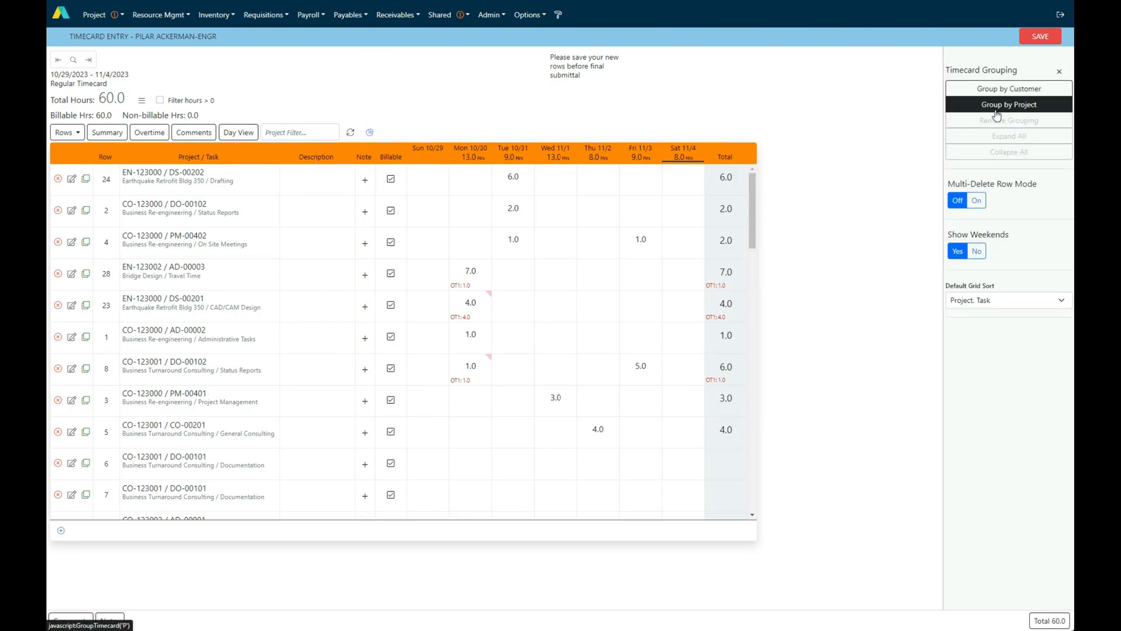
{"action": "left_click", "coordinate": [1001, 111]}
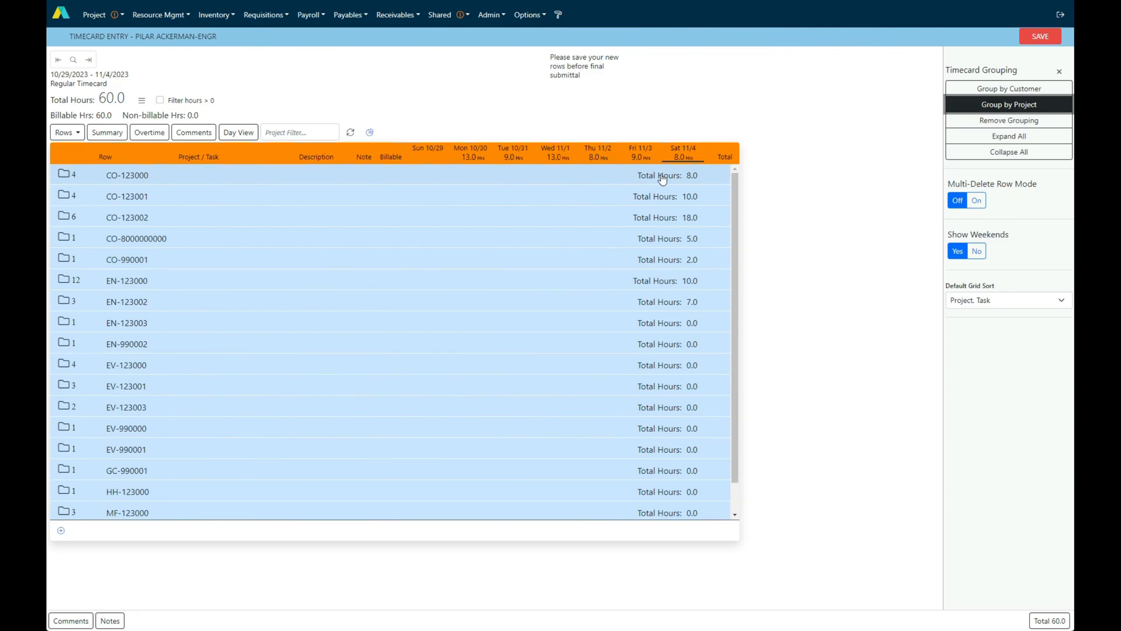
{"action": "left_click", "coordinate": [188, 182]}
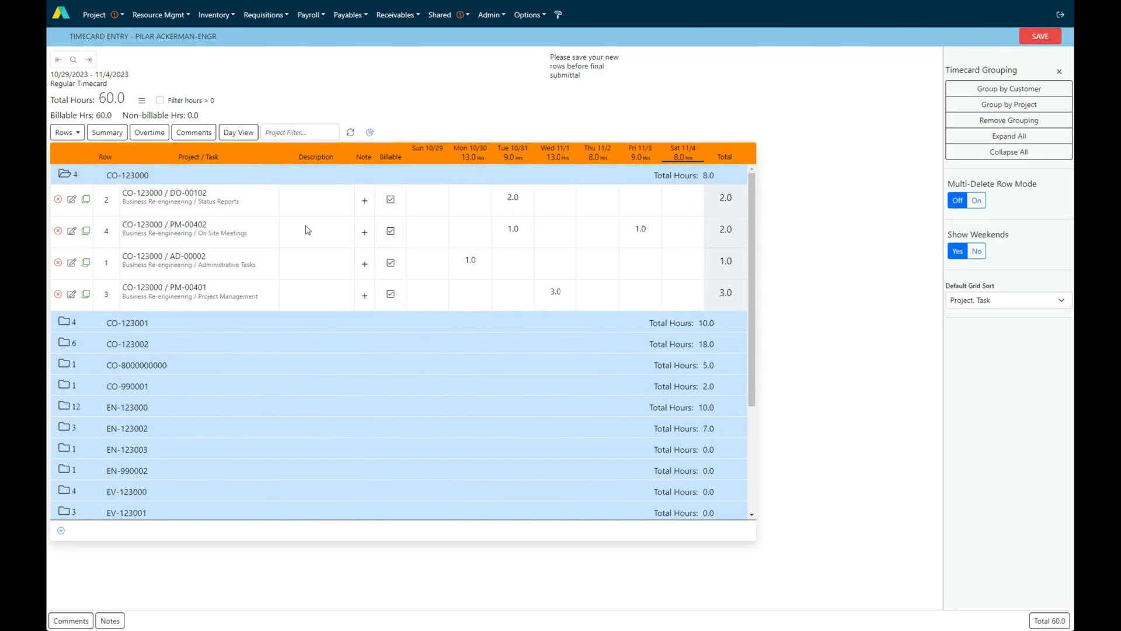
{"action": "left_click", "coordinate": [600, 268]}
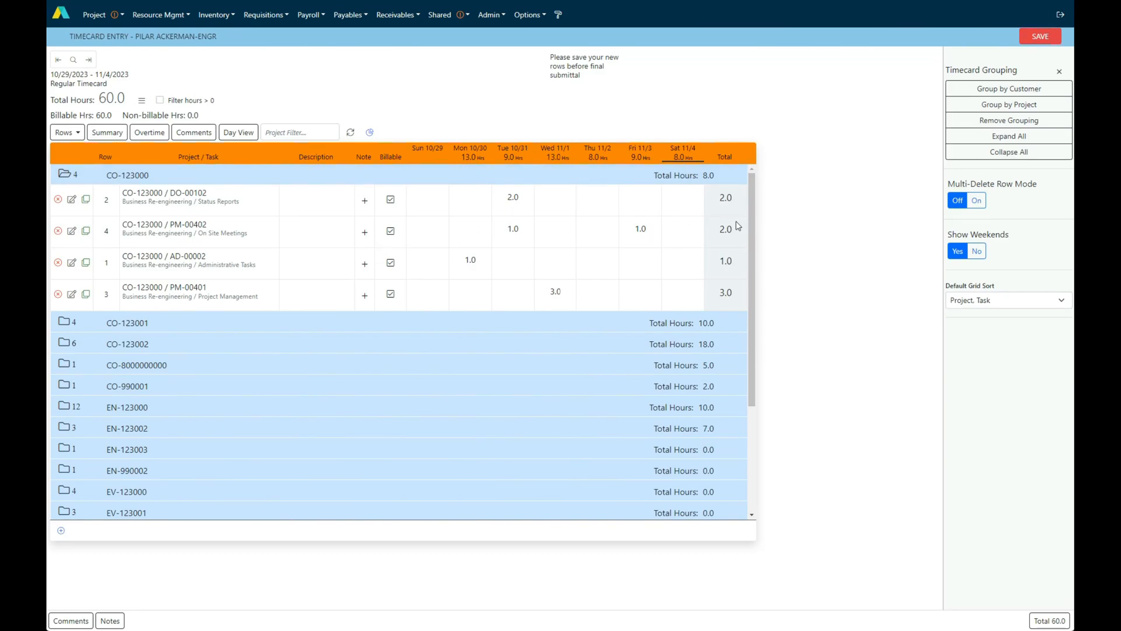
Expand all project groups in the timecard and look through their rows
{"action": "left_click", "coordinate": [1021, 142]}
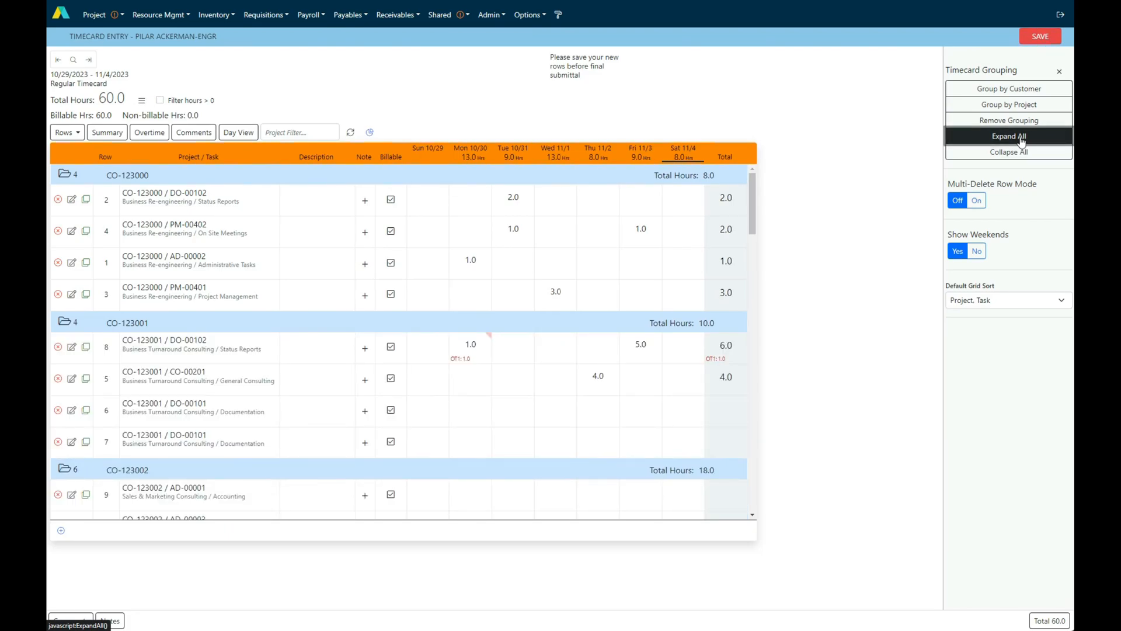
{"action": "scroll", "coordinate": [561, 391], "scroll_direction": "down", "scroll_amount": 6}
{"action": "scroll", "coordinate": [560, 390], "scroll_direction": "up", "scroll_amount": 8}
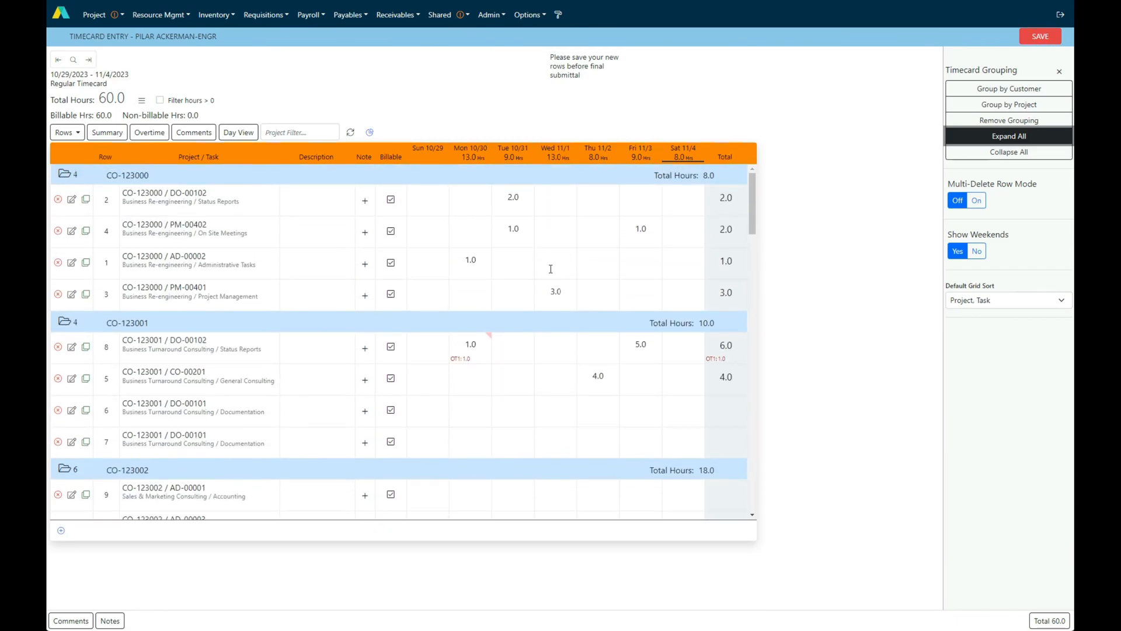
{"action": "left_click", "coordinate": [593, 300]}
Turn on multi-delete row mode and delete the CO-123002 rows for tasks AD-00001, AD-00003 and TS-00504
{"action": "left_click", "coordinate": [977, 202]}
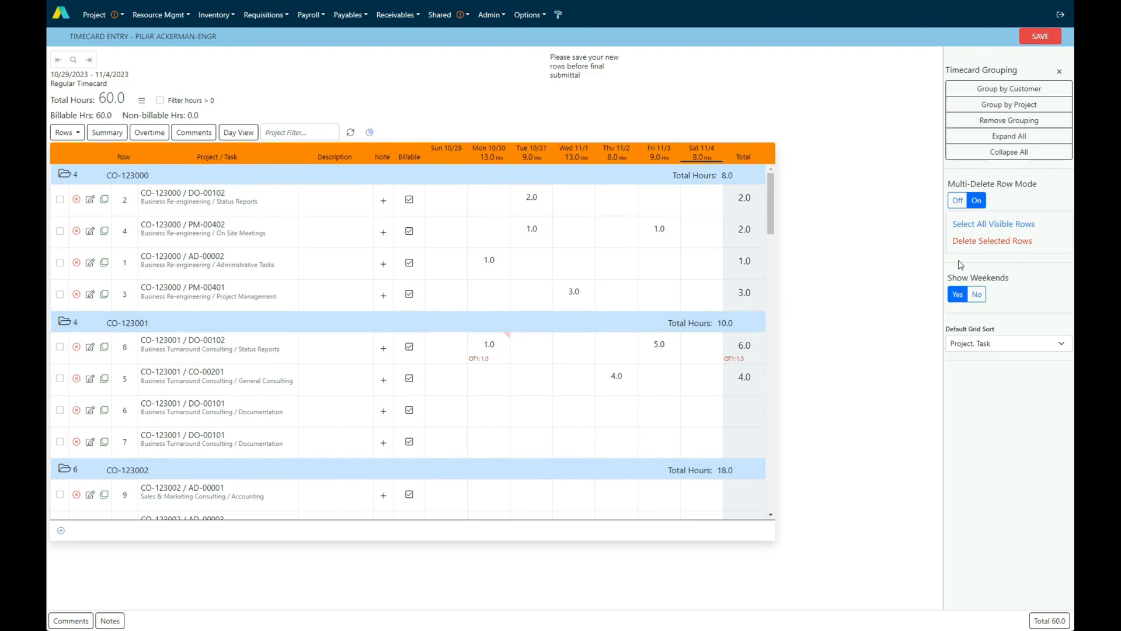
{"action": "scroll", "coordinate": [350, 358], "scroll_direction": "down", "scroll_amount": 5}
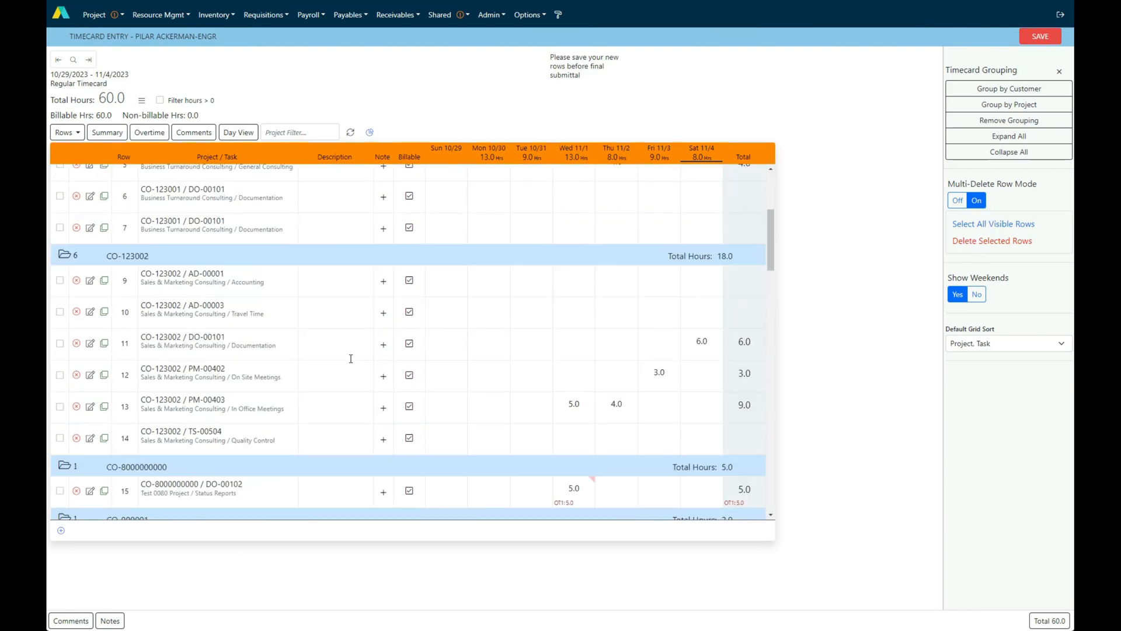
{"action": "left_click", "coordinate": [60, 230]}
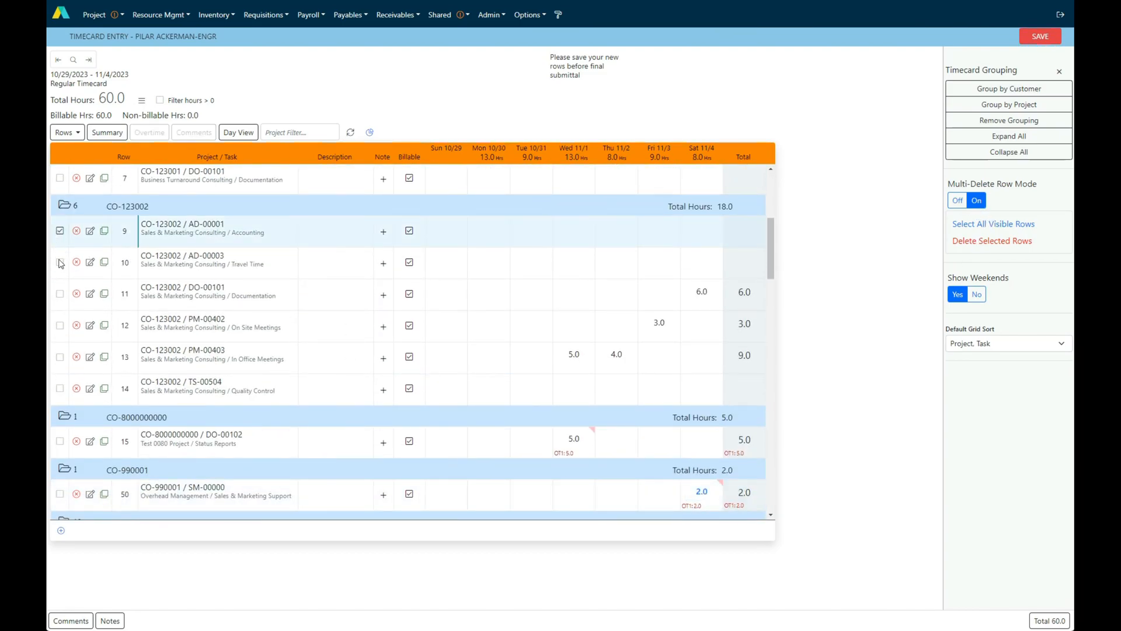
{"action": "left_click", "coordinate": [59, 264]}
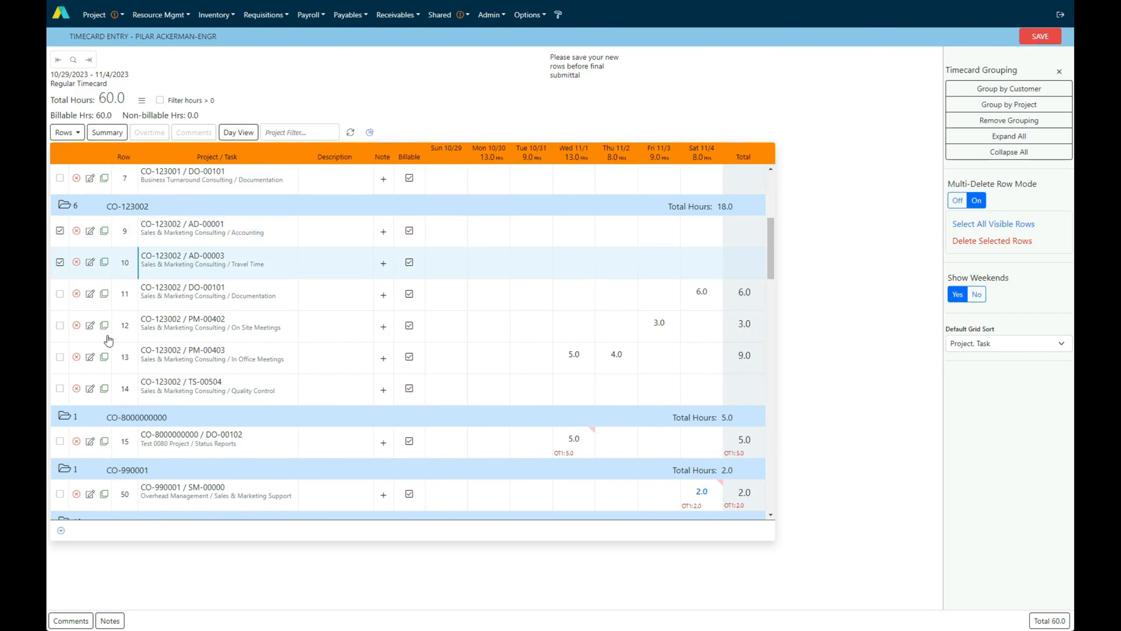
{"action": "left_click", "coordinate": [60, 388]}
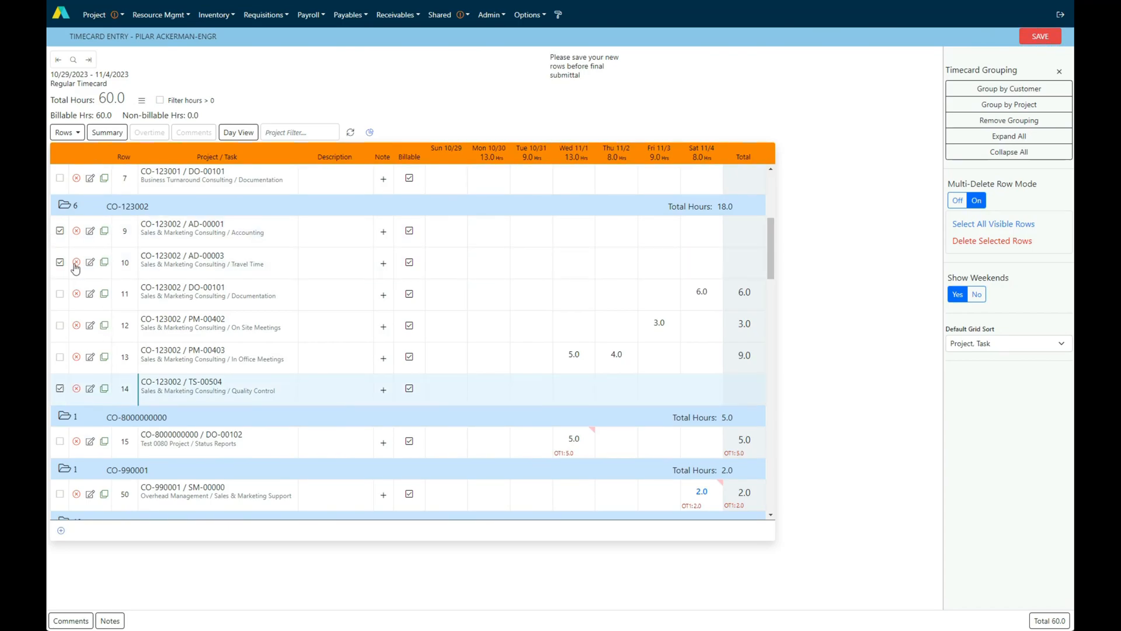
{"action": "left_click", "coordinate": [980, 242]}
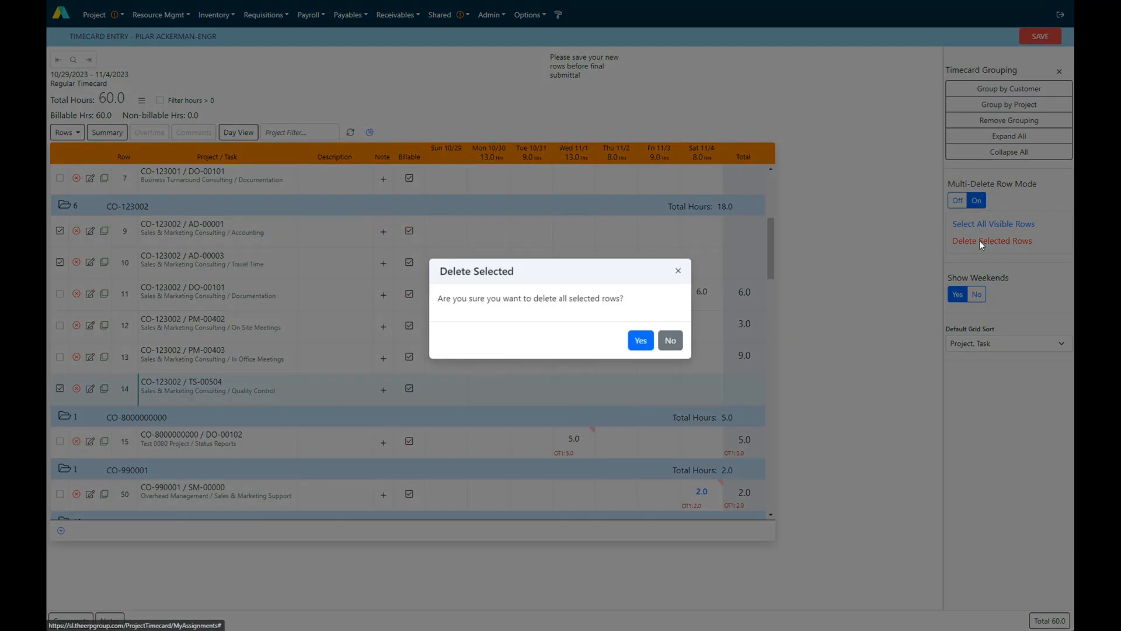
{"action": "left_click", "coordinate": [641, 348]}
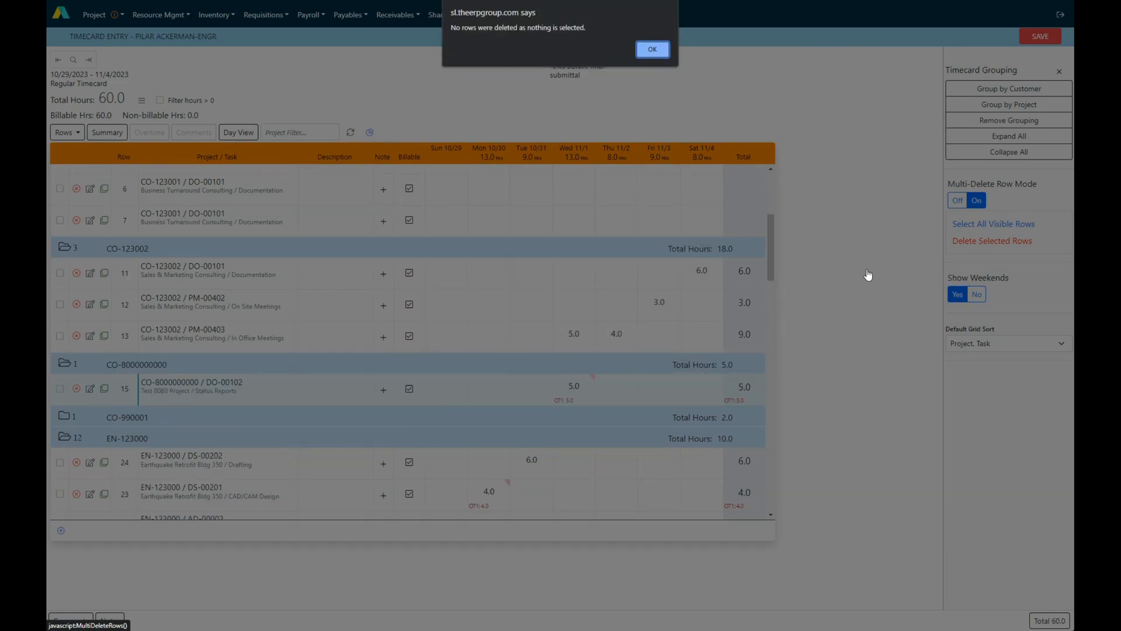
{"action": "left_click", "coordinate": [661, 52]}
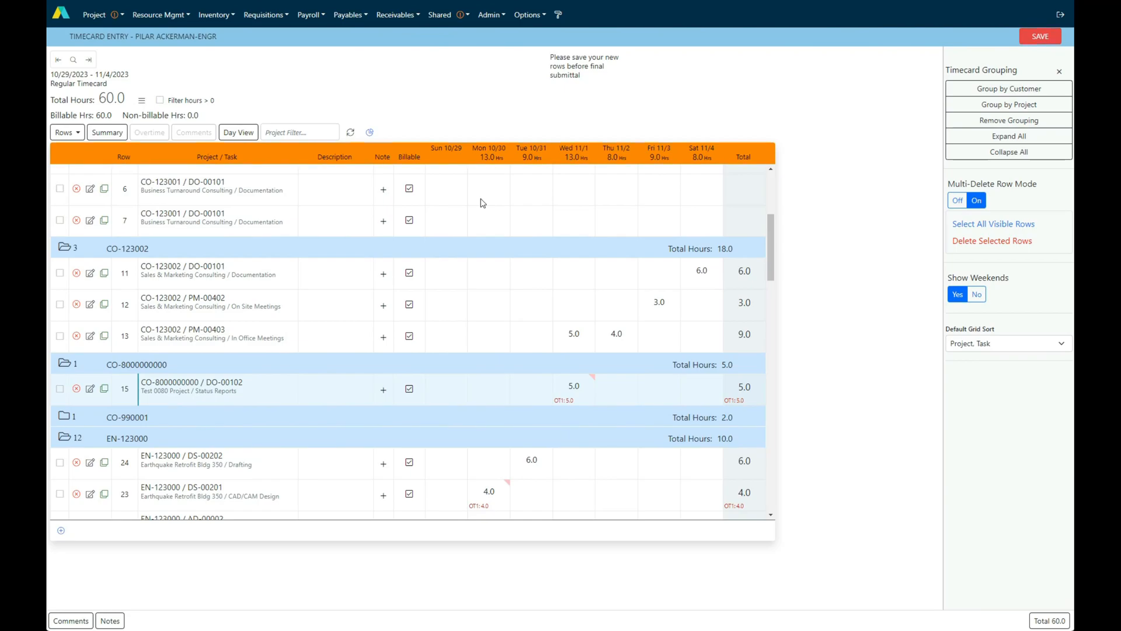
{"action": "left_click", "coordinate": [457, 185]}
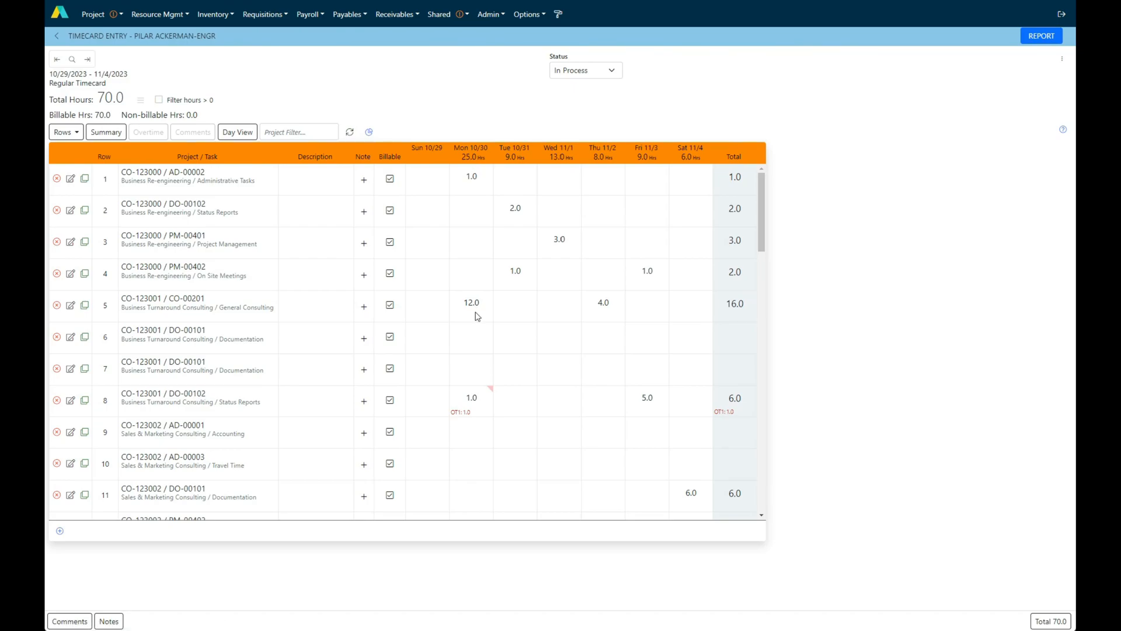
Try to save the timecard with its status set to Completed
{"action": "left_click", "coordinate": [592, 71]}
{"action": "left_click", "coordinate": [582, 92]}
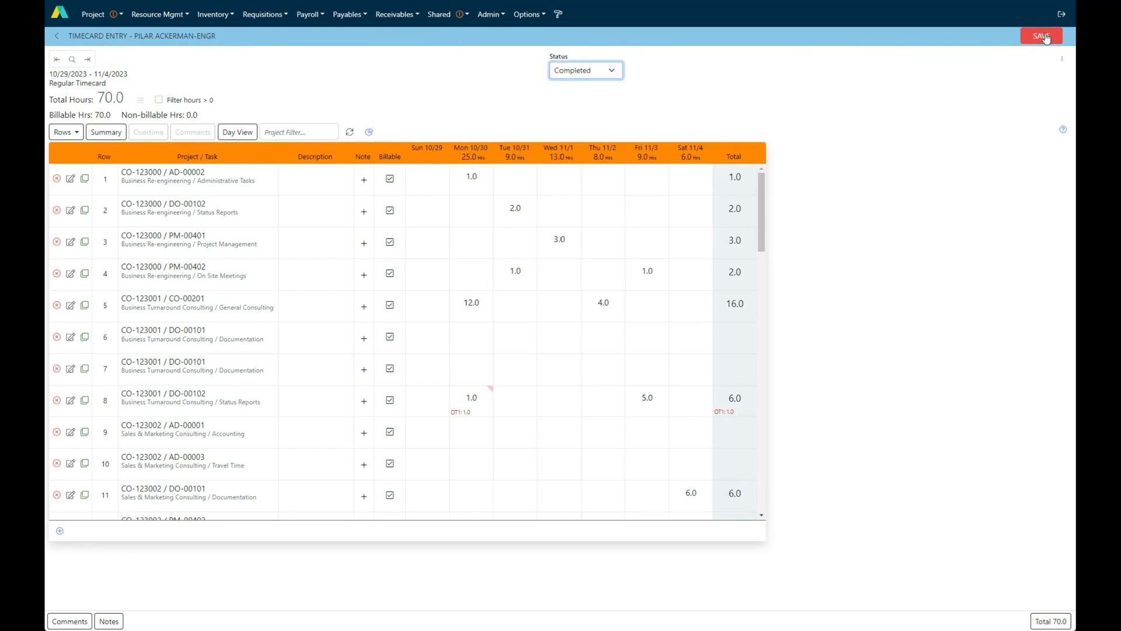
{"action": "left_click", "coordinate": [1047, 37]}
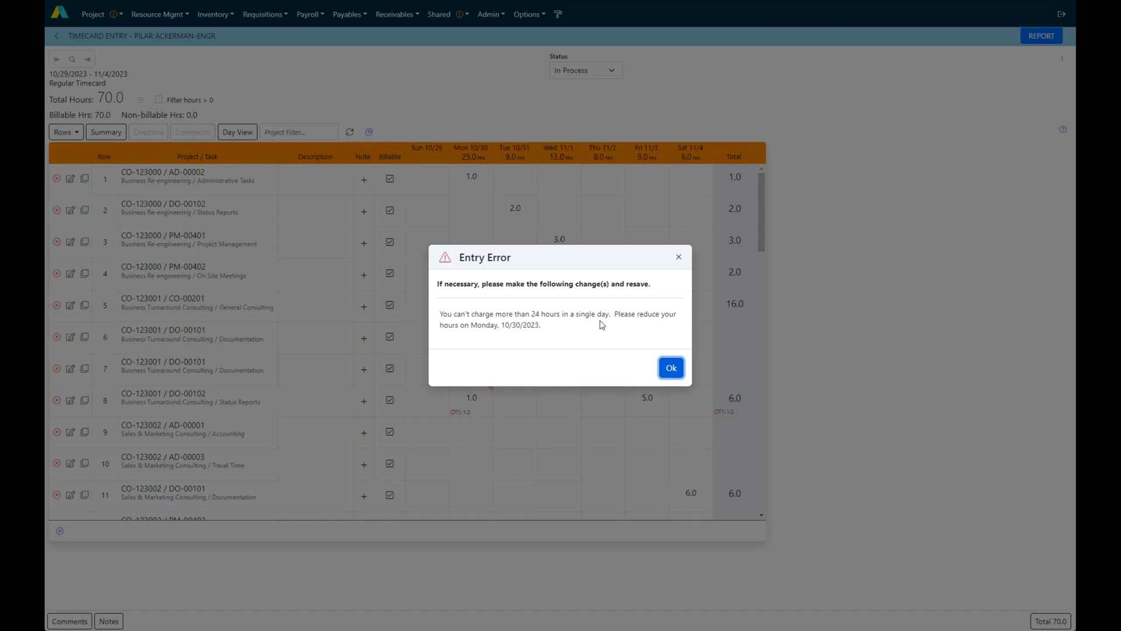
{"action": "left_click", "coordinate": [670, 367]}
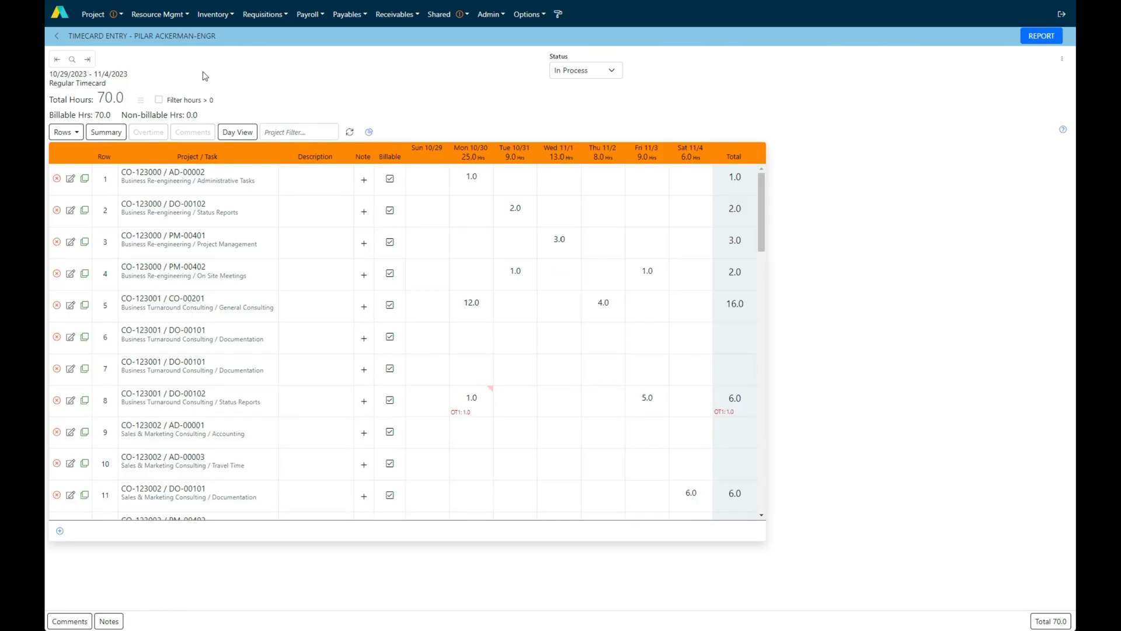
Start a new project expense entry with the description "Seattle Trip"
{"action": "left_click", "coordinate": [100, 17]}
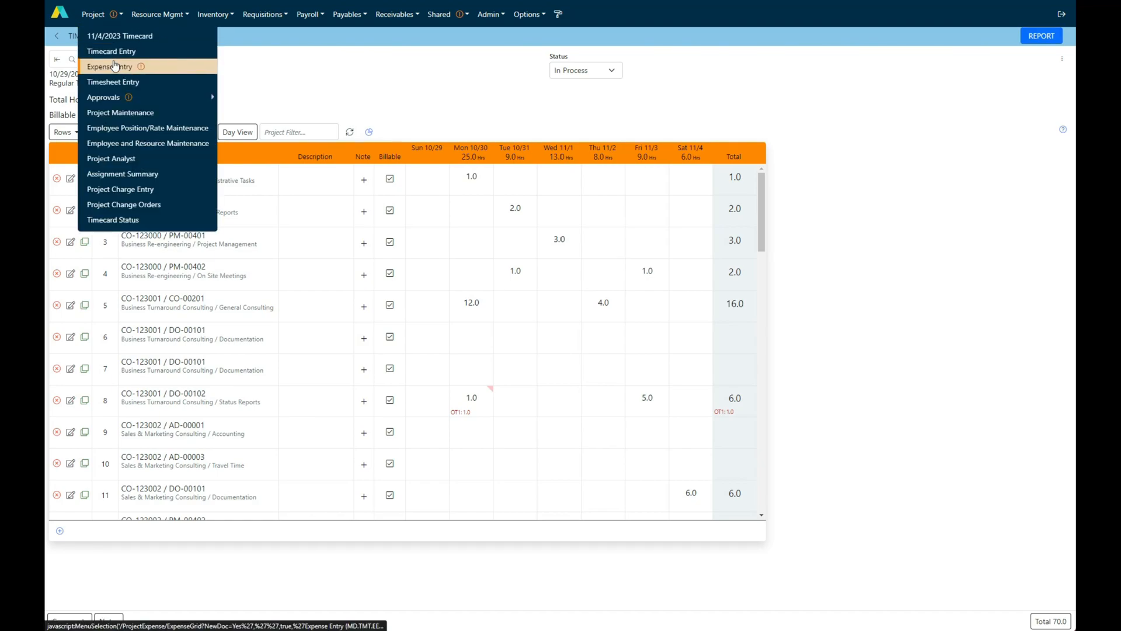
{"action": "left_click", "coordinate": [115, 66]}
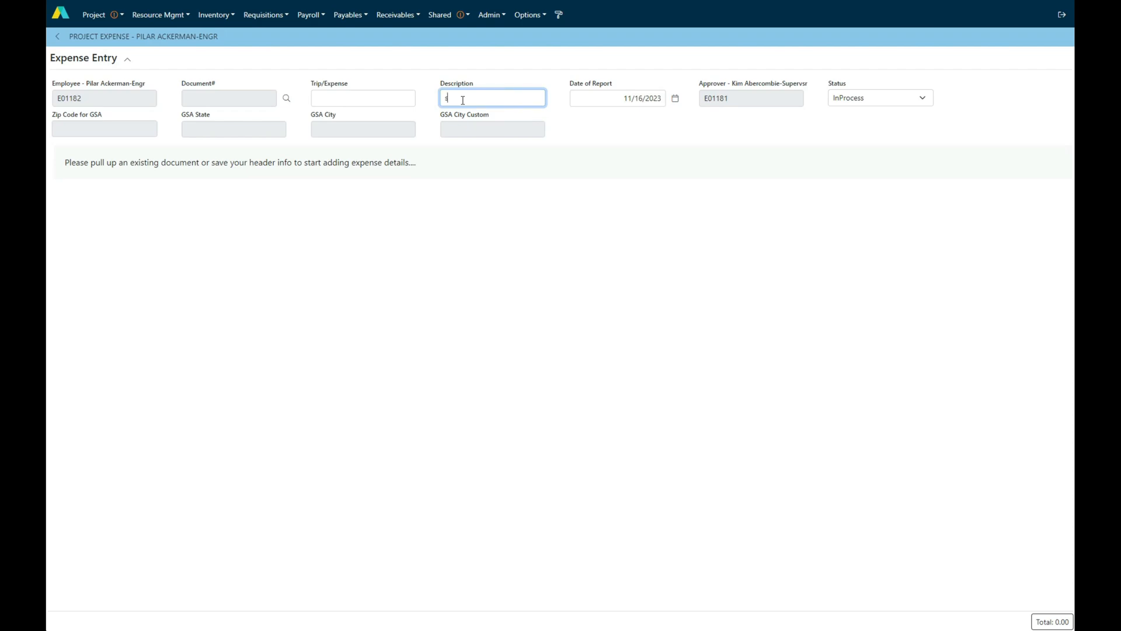
{"action": "type", "text": "Seattle Trip"}
{"action": "key", "text": "Tab"}
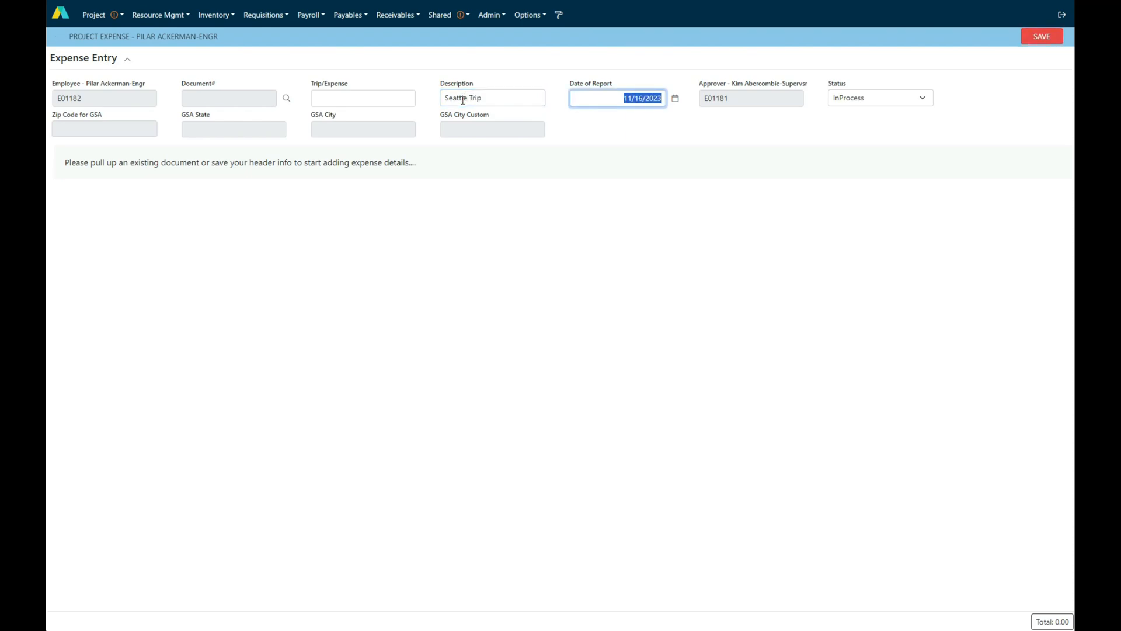
Set the report date to 1/15/2024 and save the expense header
{"action": "type", "text": "01/15/24"}
{"action": "key", "text": "Tab"}
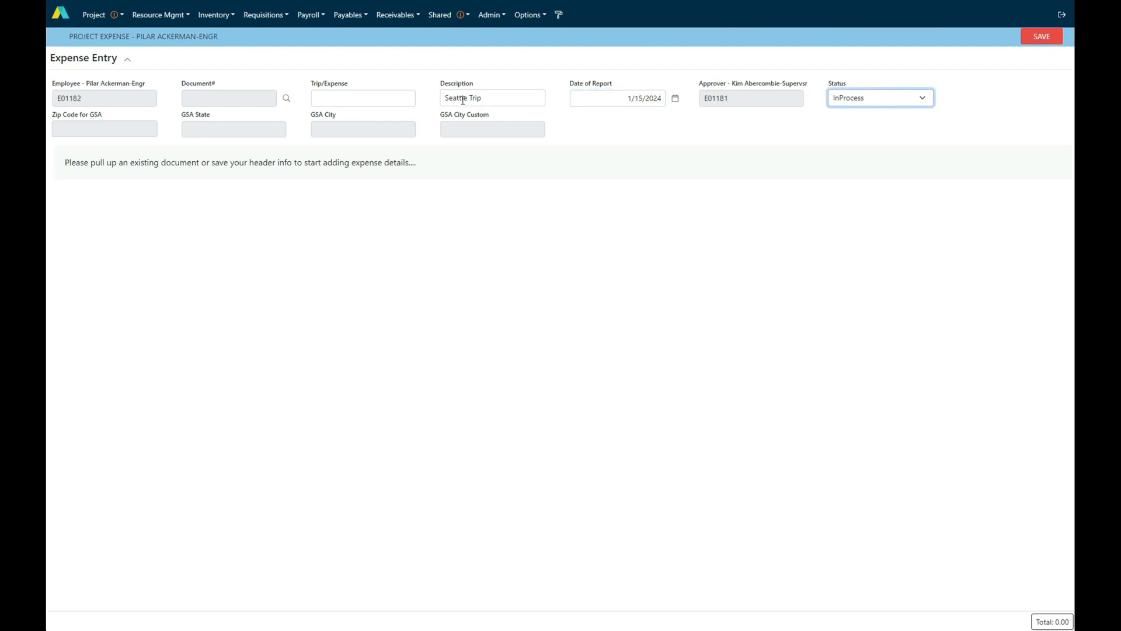
{"action": "left_click", "coordinate": [1042, 37]}
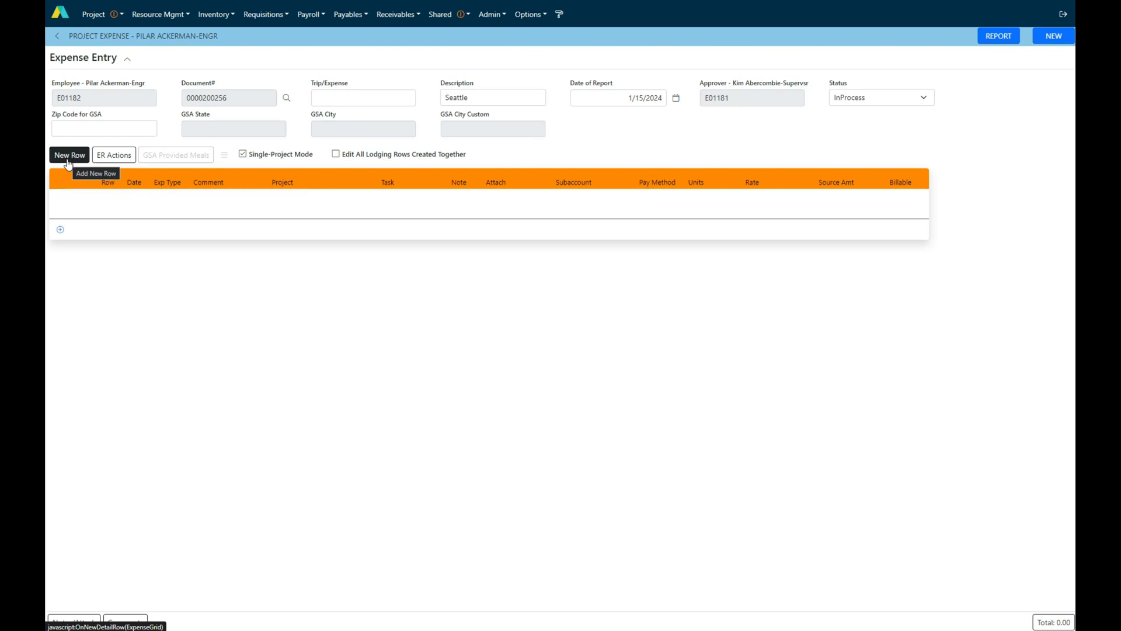
Add an expense detail row and try to date it 12/15/2023
{"action": "left_click", "coordinate": [59, 230]}
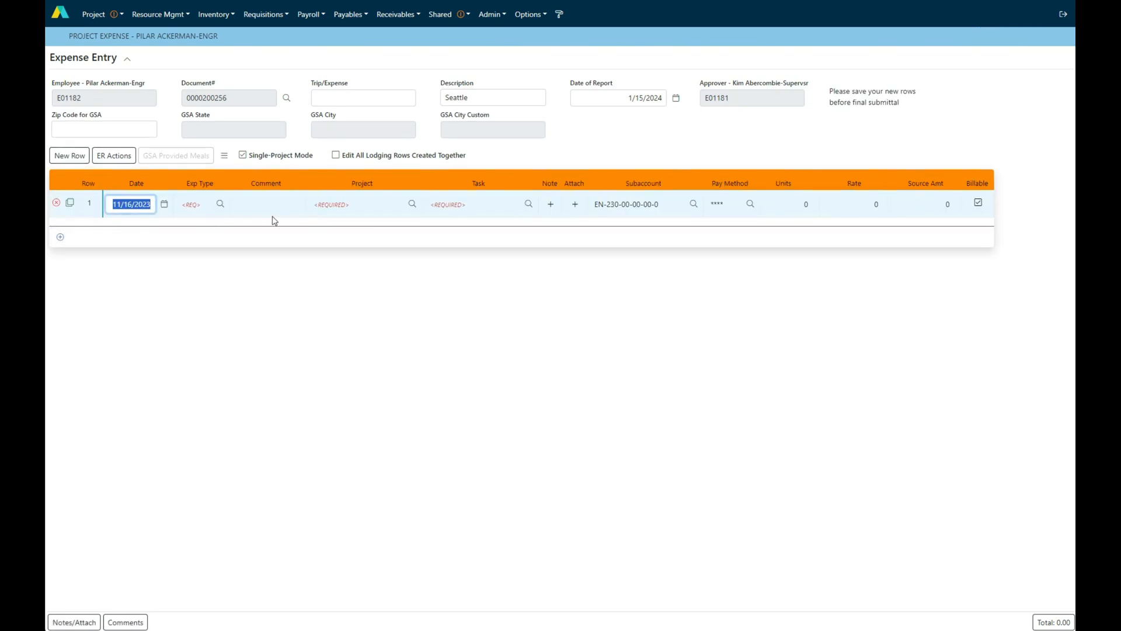
{"action": "type", "text": "12/15/23"}
{"action": "key", "text": "Tab"}
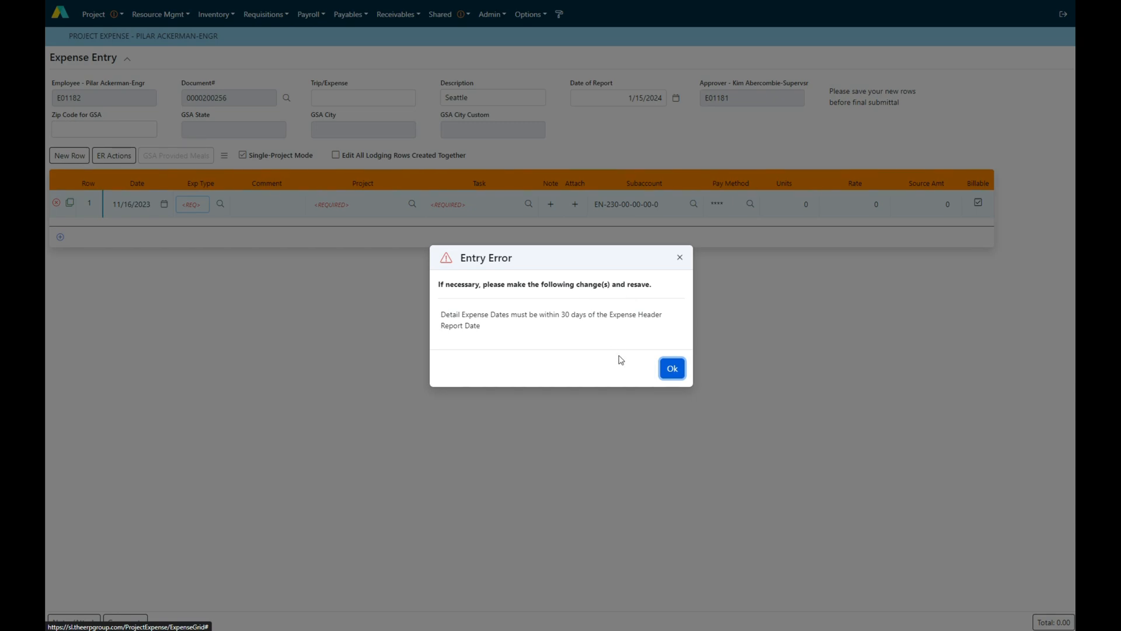
{"action": "left_click", "coordinate": [671, 368]}
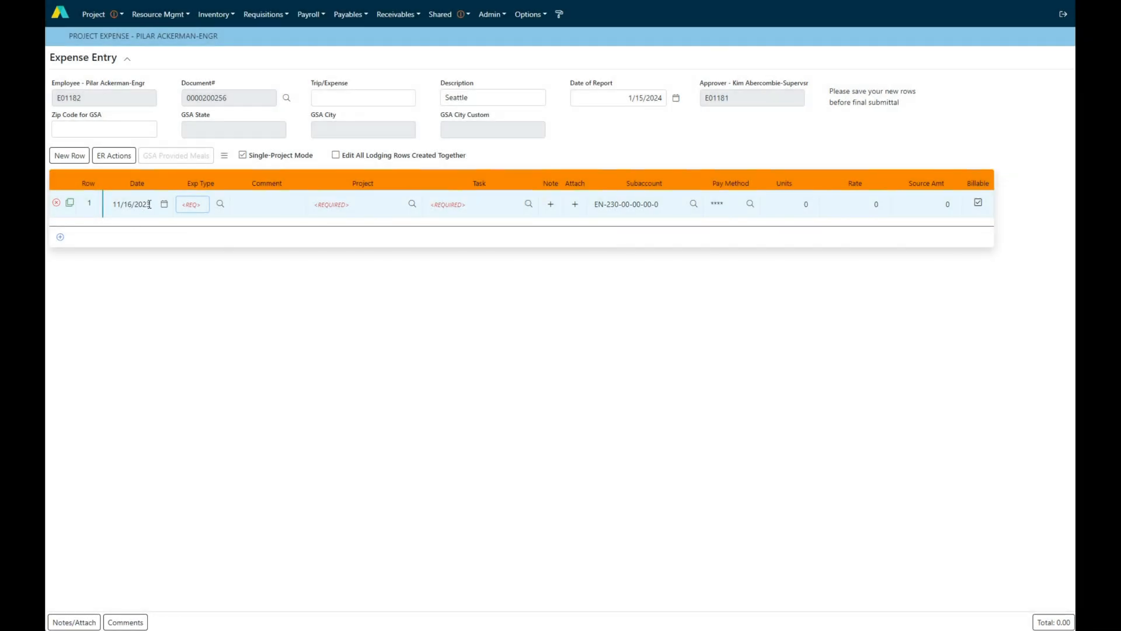
Date the first expense row 12/27/2023 and set its expense type to MILE
{"action": "left_click", "coordinate": [131, 204]}
{"action": "type", "text": "12/27/23"}
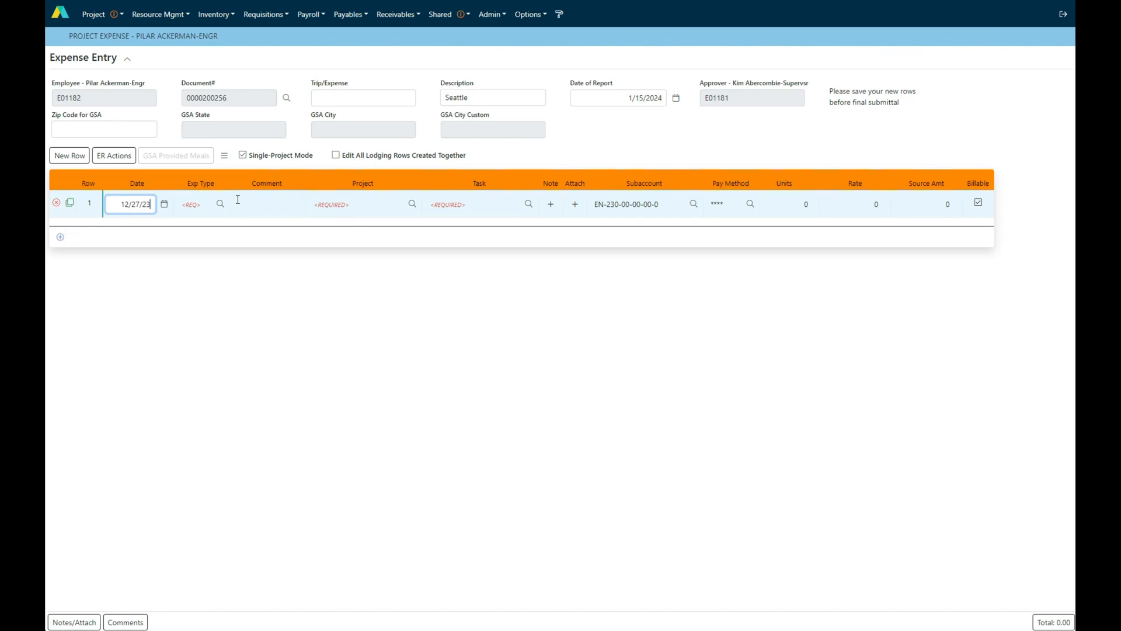
{"action": "key", "text": "Tab"}
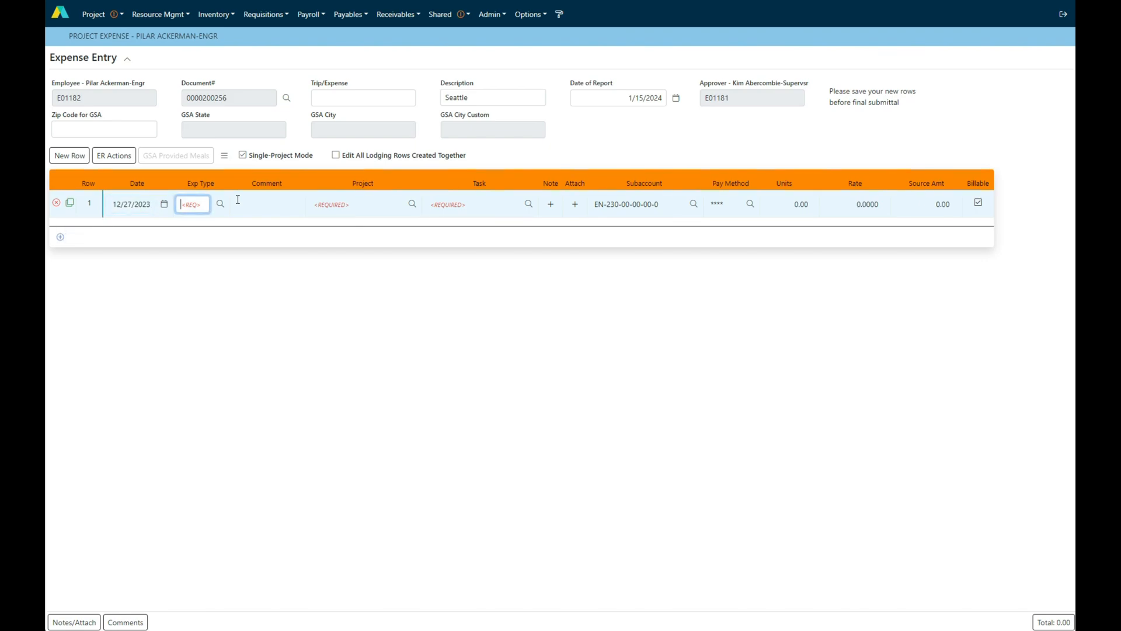
{"action": "left_click", "coordinate": [220, 204]}
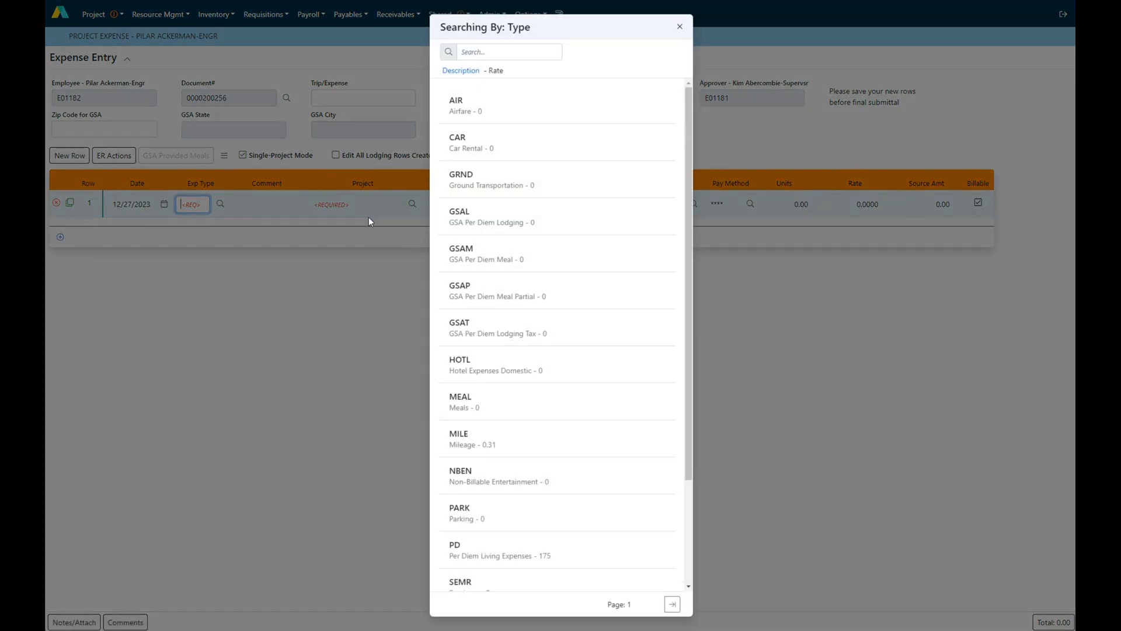
{"action": "left_click", "coordinate": [482, 438]}
Assign the first mileage row to project EN-123003 and task DS-00201, with 100 units
{"action": "left_click", "coordinate": [412, 203]}
{"action": "left_click", "coordinate": [509, 411]}
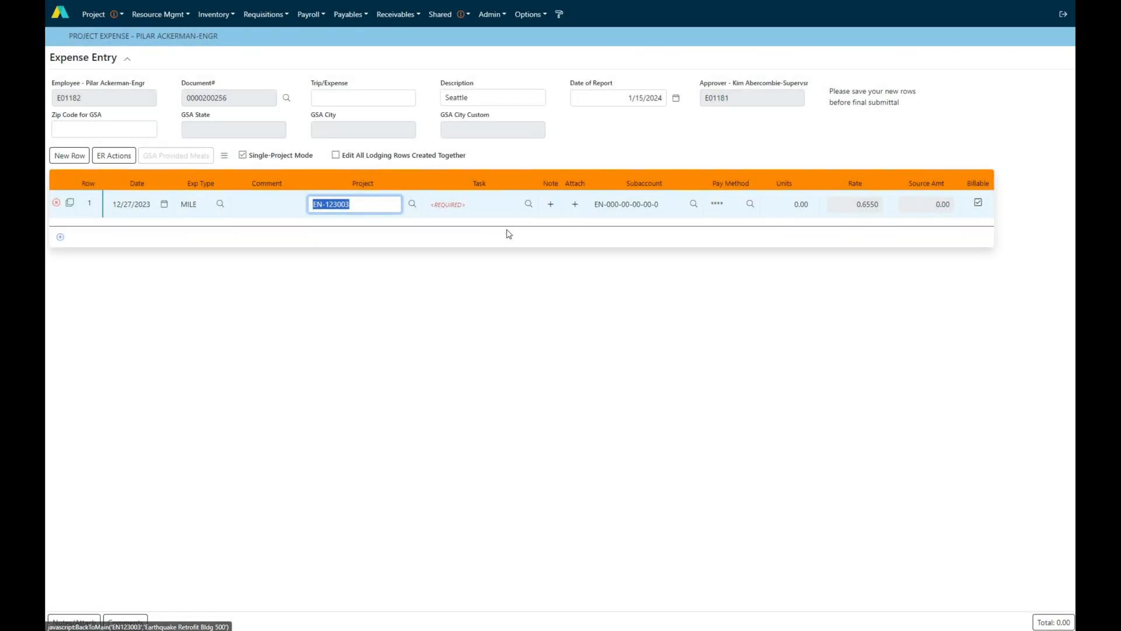
{"action": "left_click", "coordinate": [526, 204]}
{"action": "left_click", "coordinate": [501, 379]}
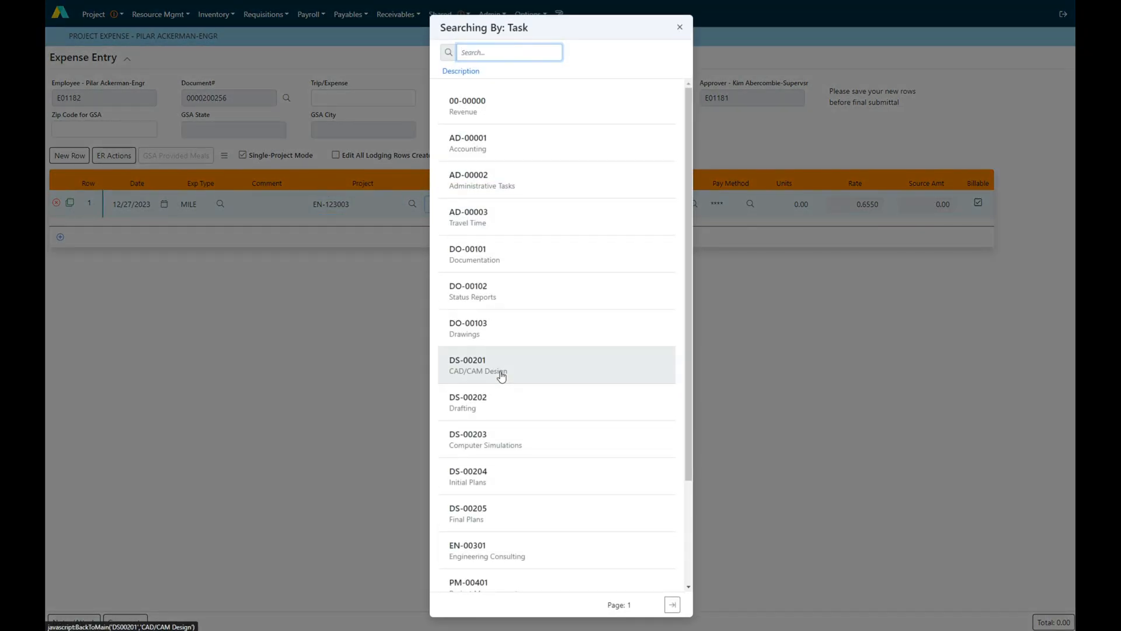
{"action": "left_click", "coordinate": [798, 205]}
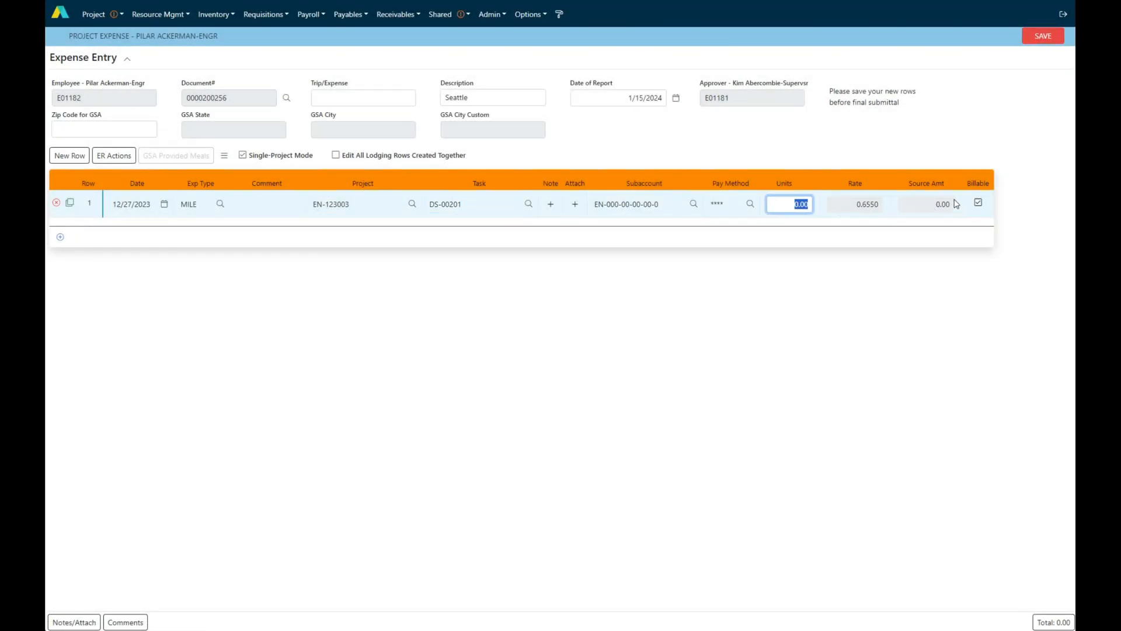
{"action": "type", "text": "100"}
{"action": "key", "text": "Return"}
Add a second expense row dated 1/3/2024 with expense type MILE and 100 units
{"action": "left_click", "coordinate": [60, 236]}
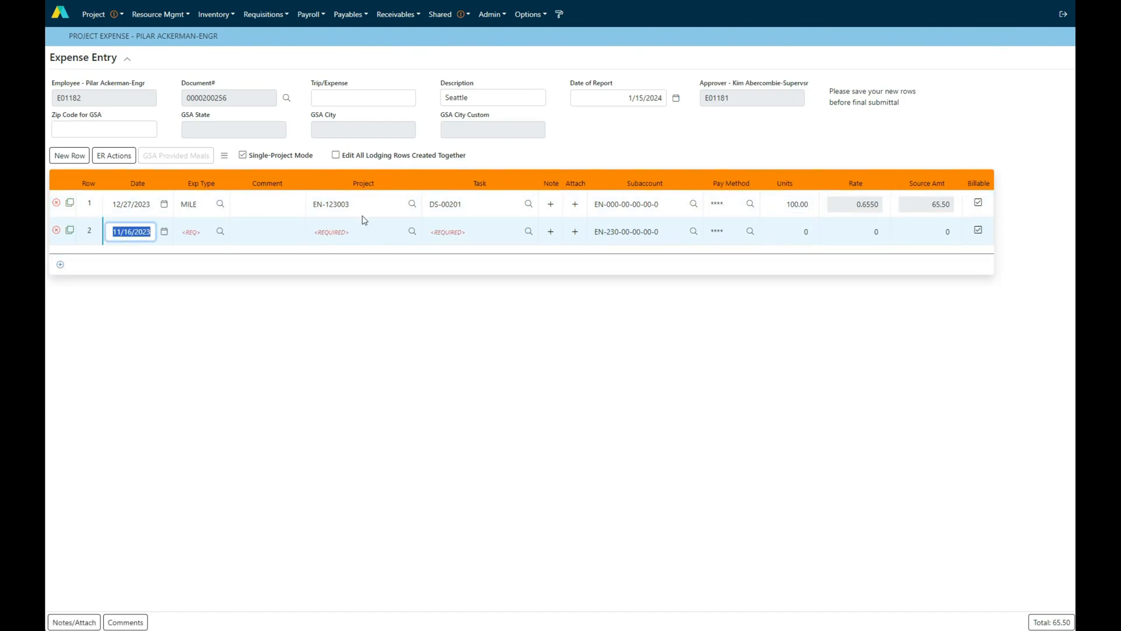
{"action": "left_click", "coordinate": [164, 231]}
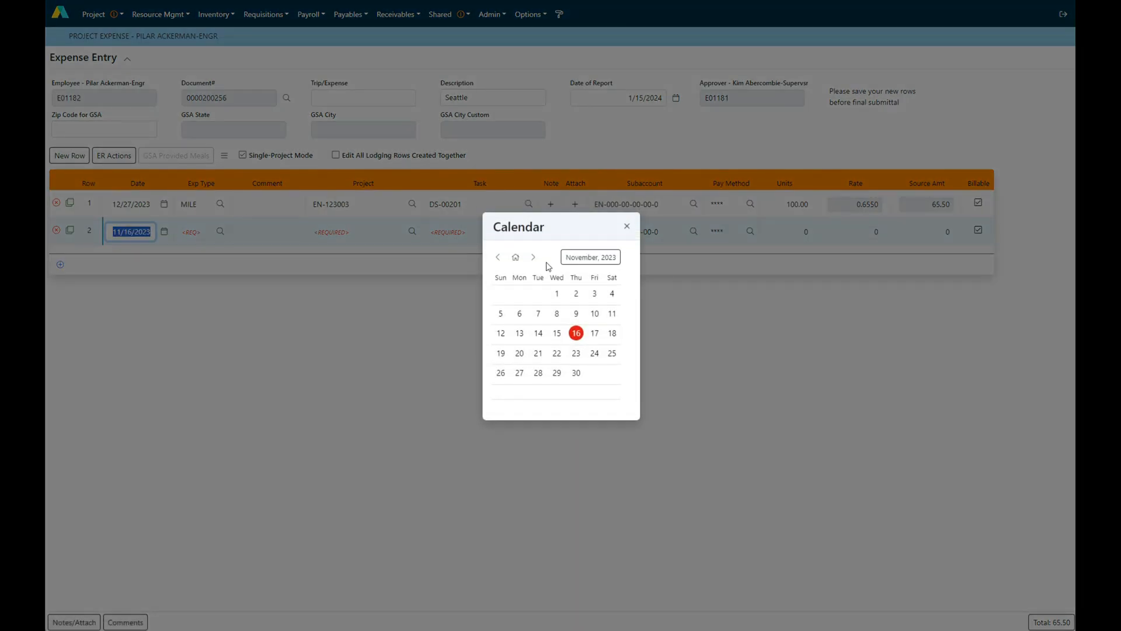
{"action": "left_click", "coordinate": [536, 258]}
{"action": "left_click", "coordinate": [538, 260]}
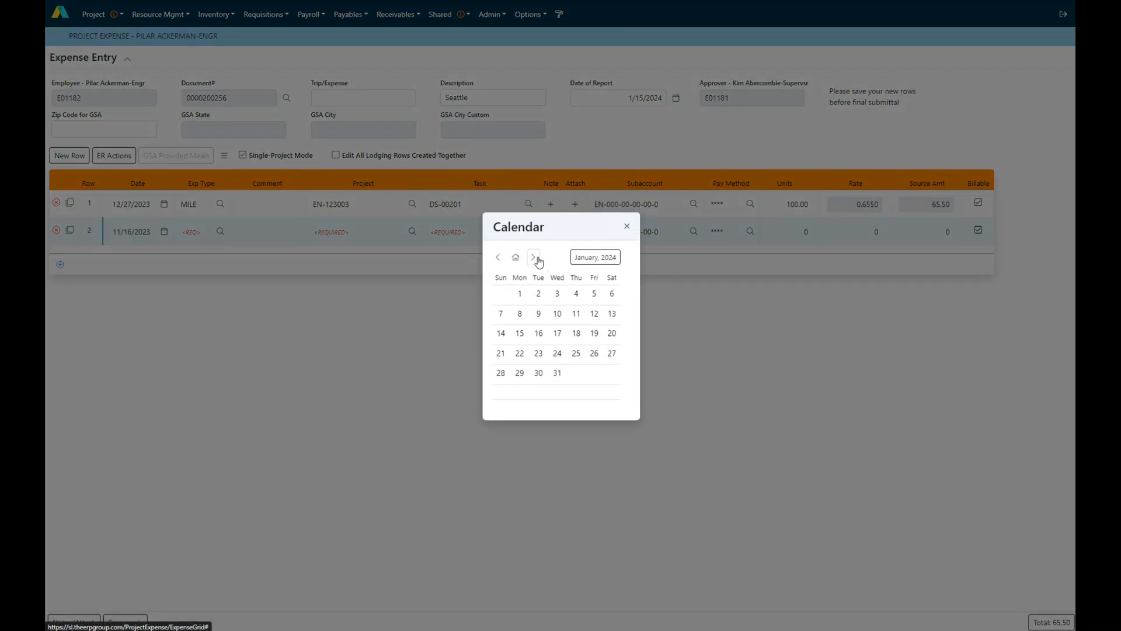
{"action": "left_click", "coordinate": [557, 295]}
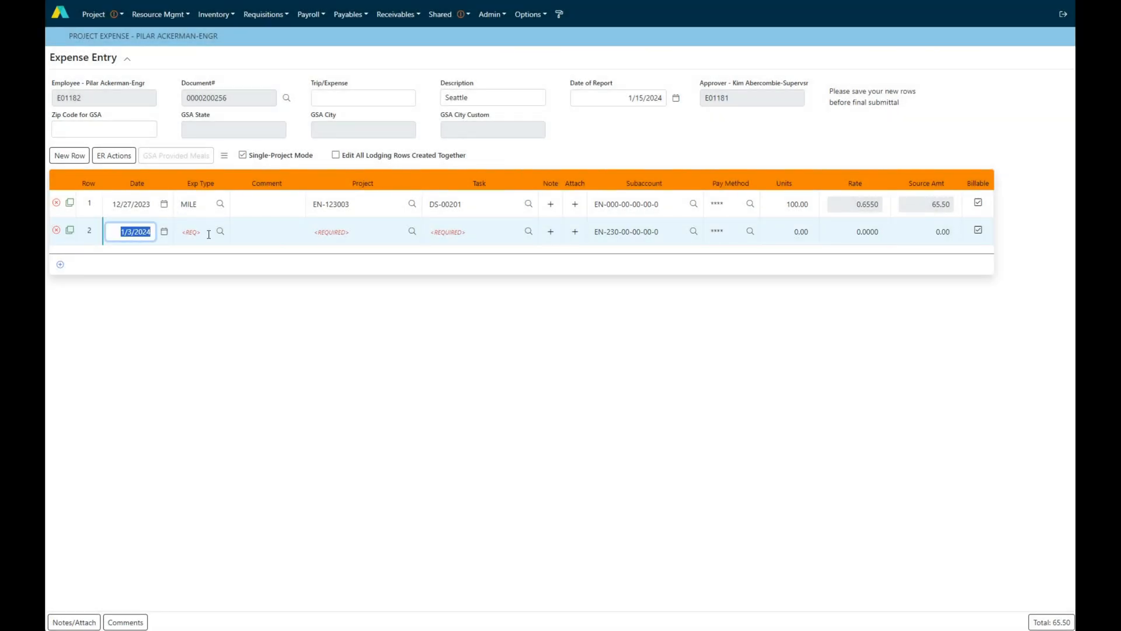
{"action": "left_click", "coordinate": [221, 232]}
{"action": "left_click", "coordinate": [493, 450]}
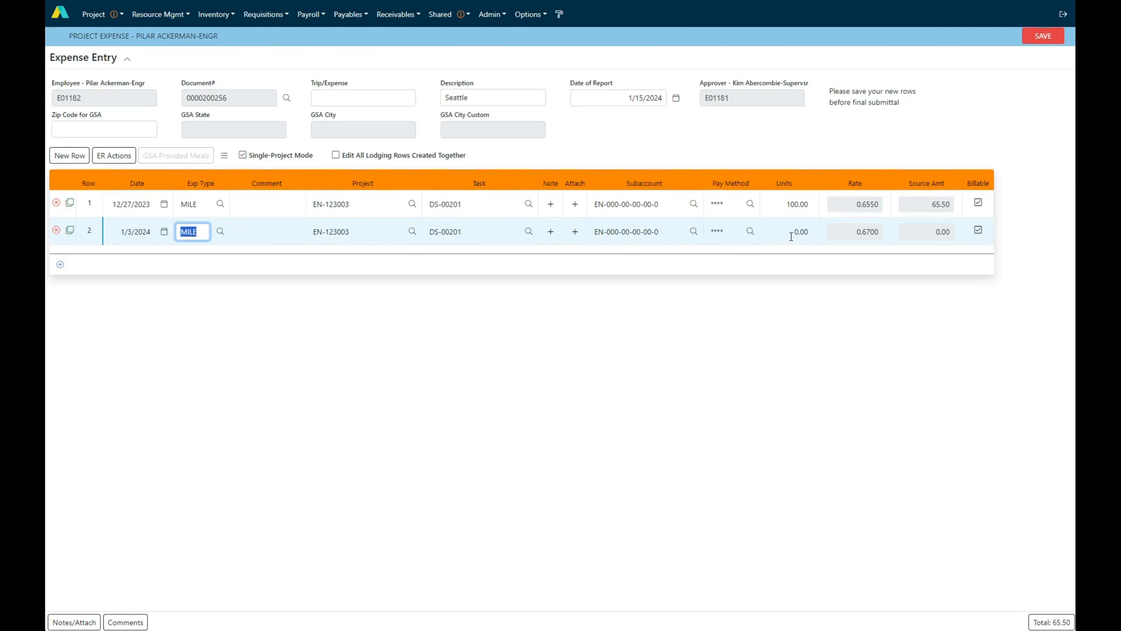
{"action": "left_click", "coordinate": [791, 235]}
{"action": "type", "text": "100"}
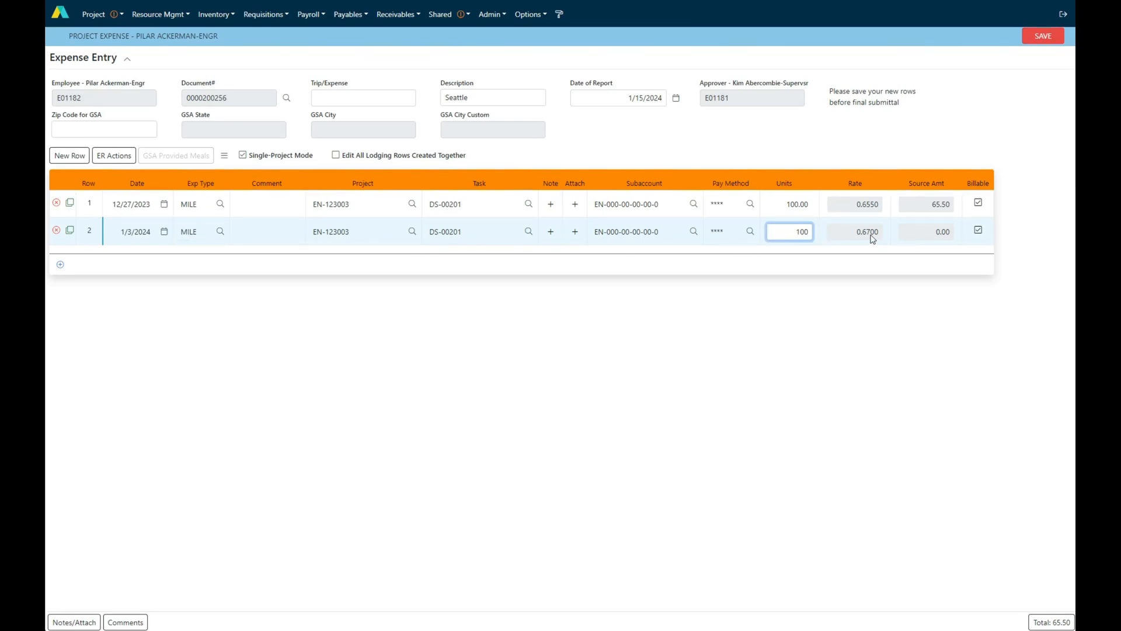
{"action": "key", "text": "Return"}
Set the report's GSA zip code to 98101
{"action": "left_click", "coordinate": [82, 129]}
{"action": "type", "text": "98101"}
{"action": "key", "text": "Tab"}
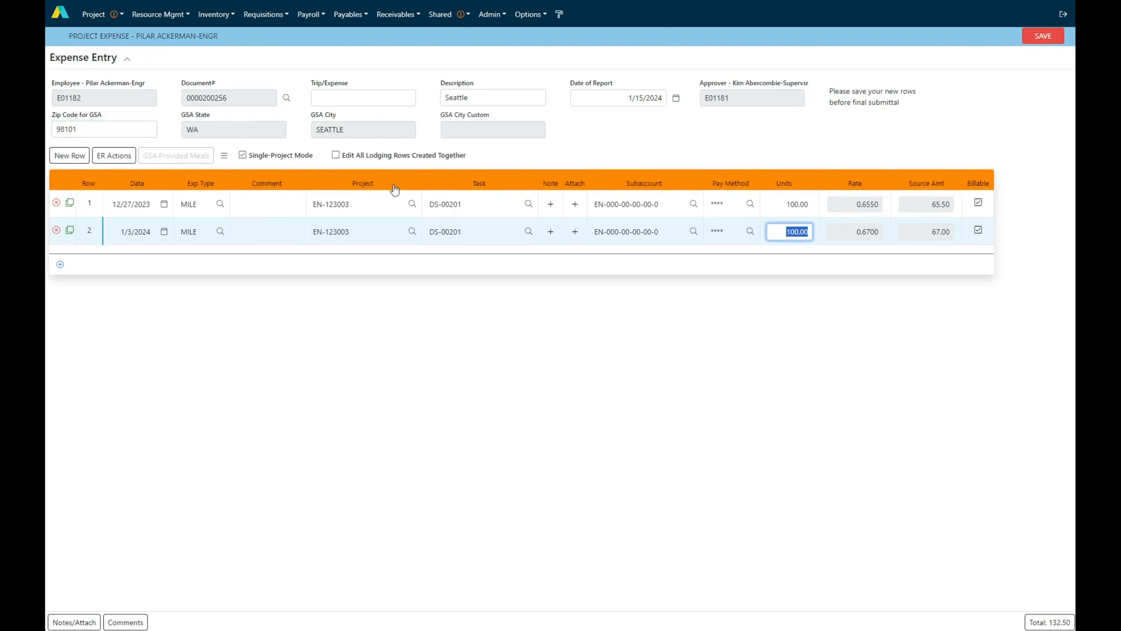
Add a third expense row dated 12/27/2023 with expense type GSAL for per diem lodging
{"action": "left_click", "coordinate": [60, 267]}
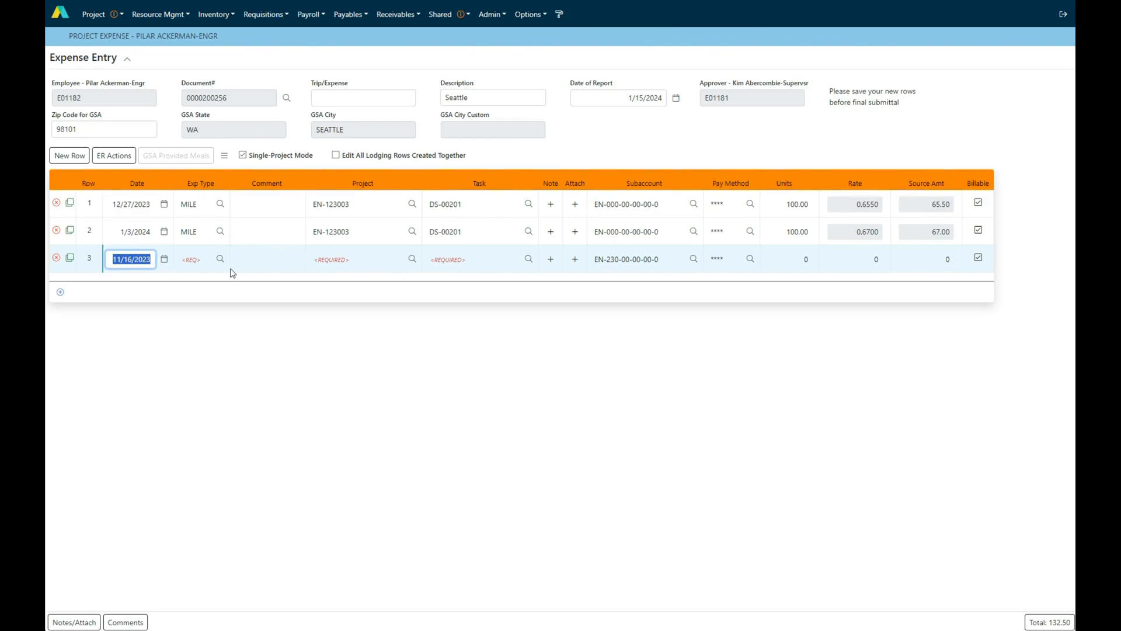
{"action": "left_click", "coordinate": [164, 260]}
{"action": "left_click", "coordinate": [560, 372]}
{"action": "left_click", "coordinate": [220, 259]}
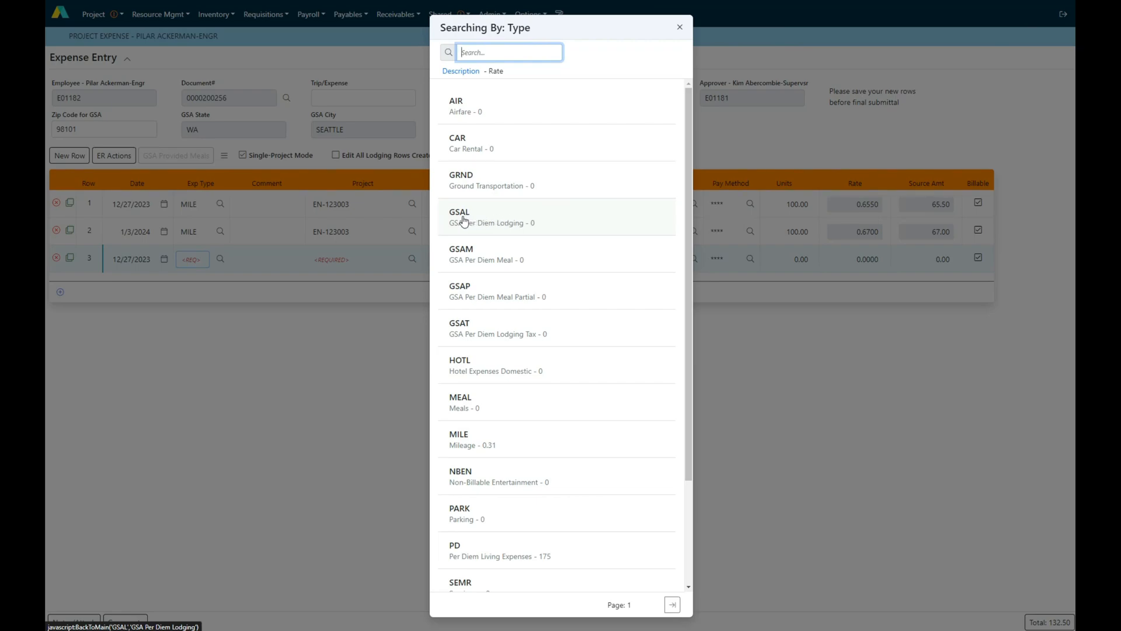
{"action": "left_click", "coordinate": [496, 219]}
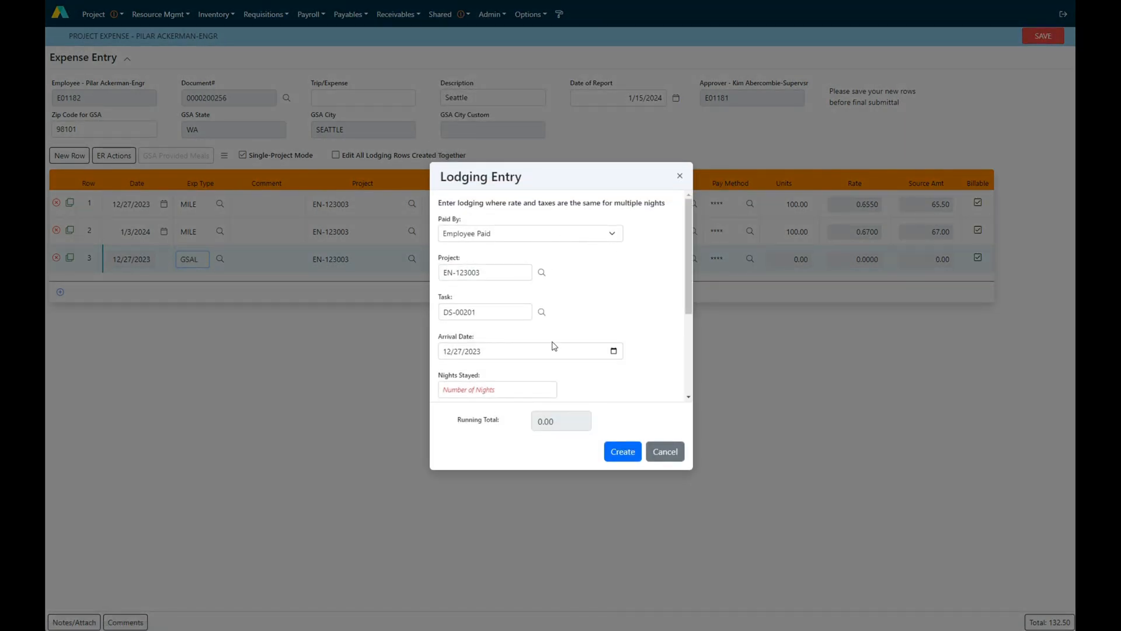
Fill in the lodging entry with 2 nights stayed, a nightly room rate of 250 and a nightly tax rate of 50
{"action": "scroll", "coordinate": [590, 361], "scroll_direction": "down", "scroll_amount": 3}
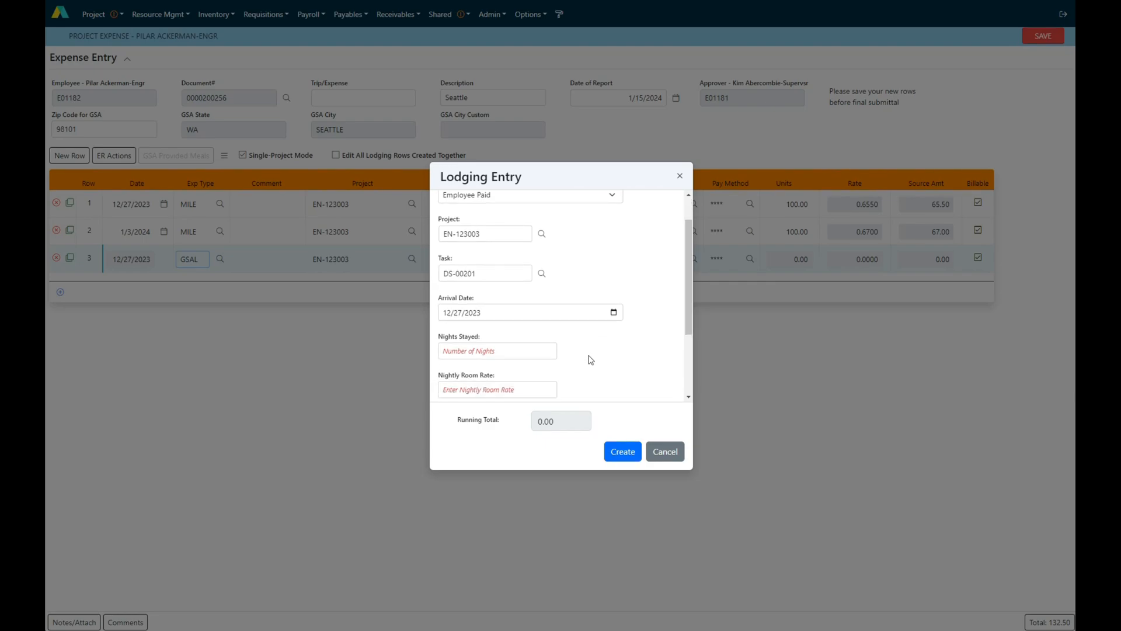
{"action": "left_click", "coordinate": [494, 247]}
{"action": "type", "text": "2"}
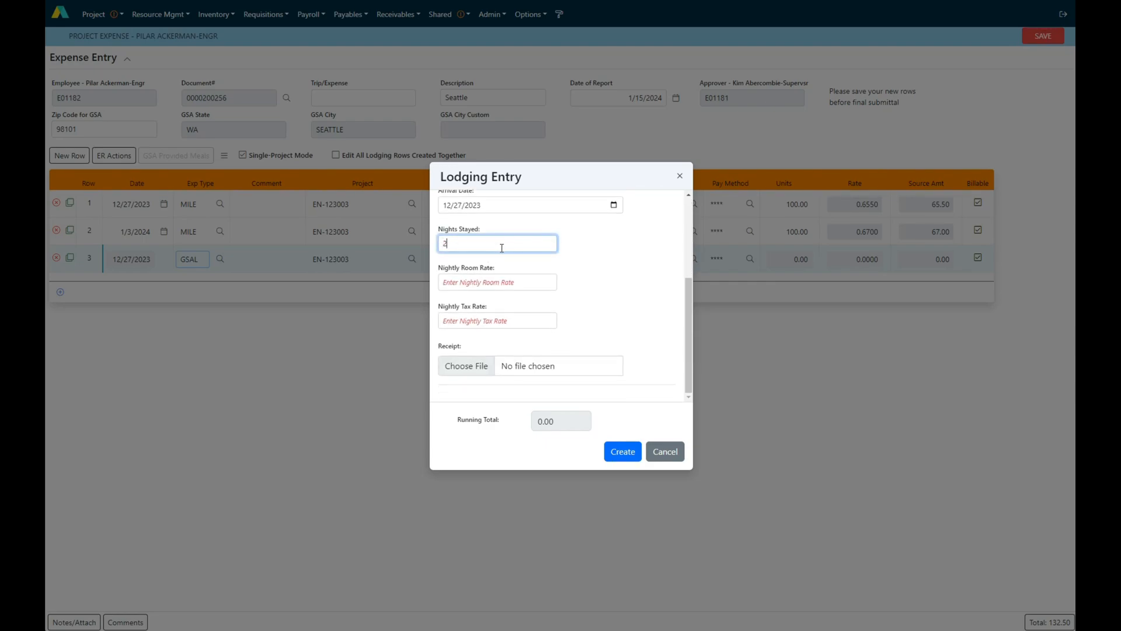
{"action": "left_click", "coordinate": [495, 283]}
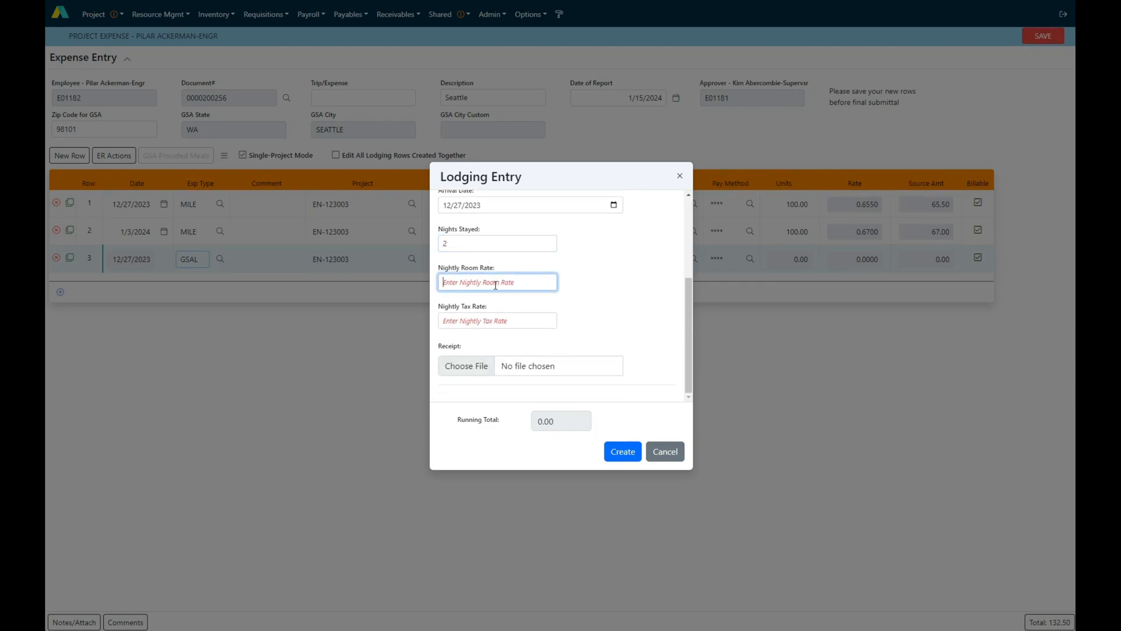
{"action": "type", "text": "250"}
{"action": "key", "text": "Tab"}
{"action": "type", "text": "50"}
{"action": "key", "text": "Tab"}
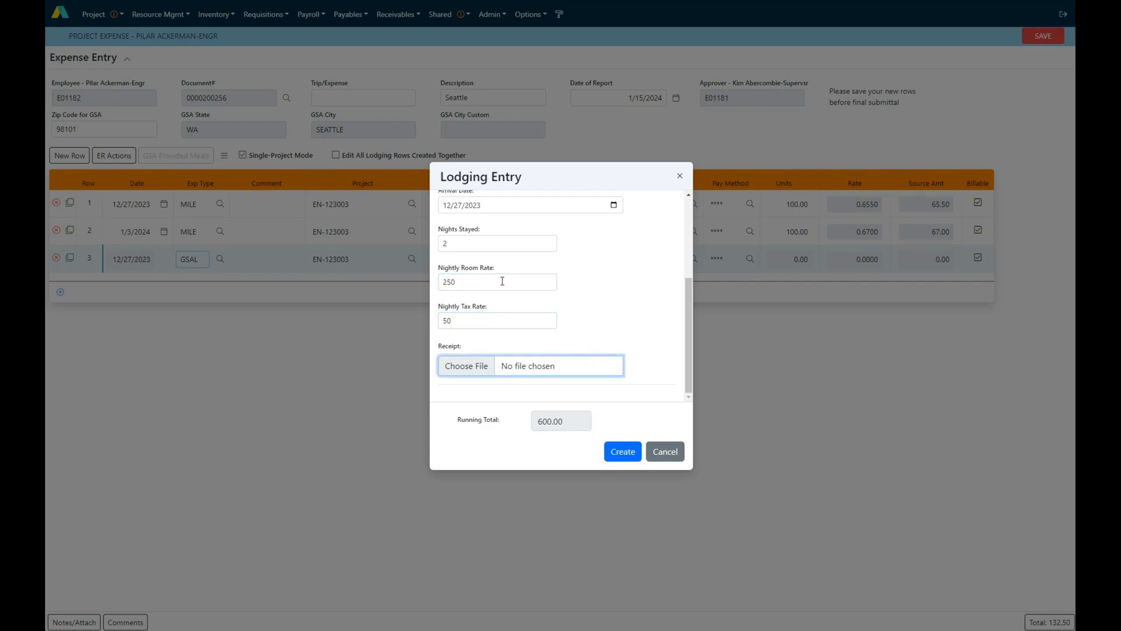
Add receipt 3.png as the lodging receipt and create the lodging rows
{"action": "left_click", "coordinate": [476, 366]}
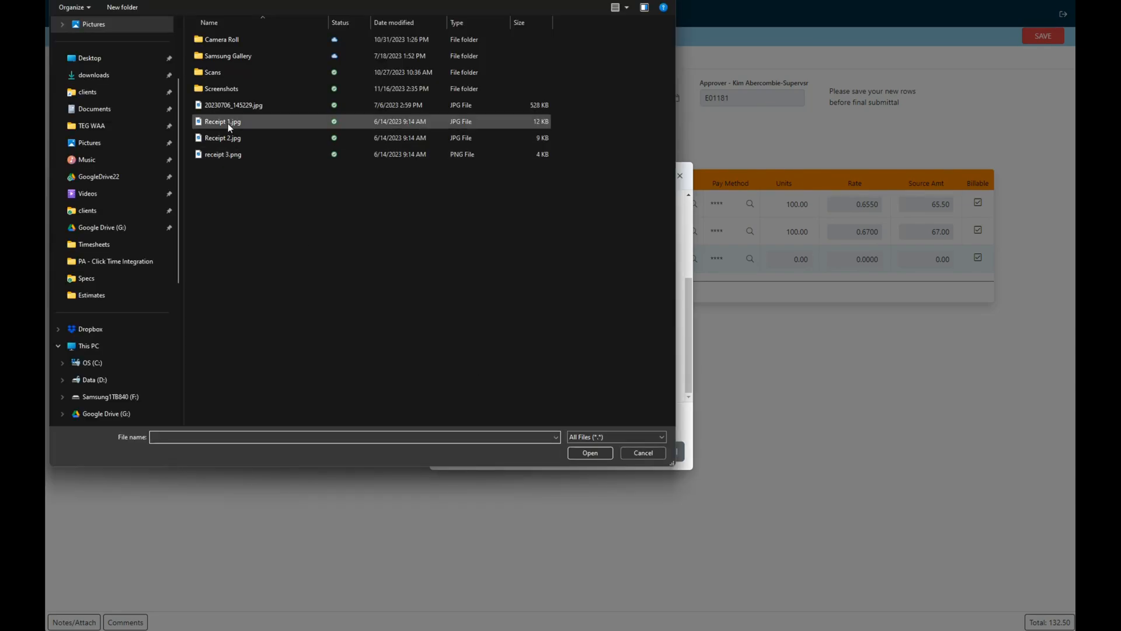
{"action": "double_click", "coordinate": [222, 153]}
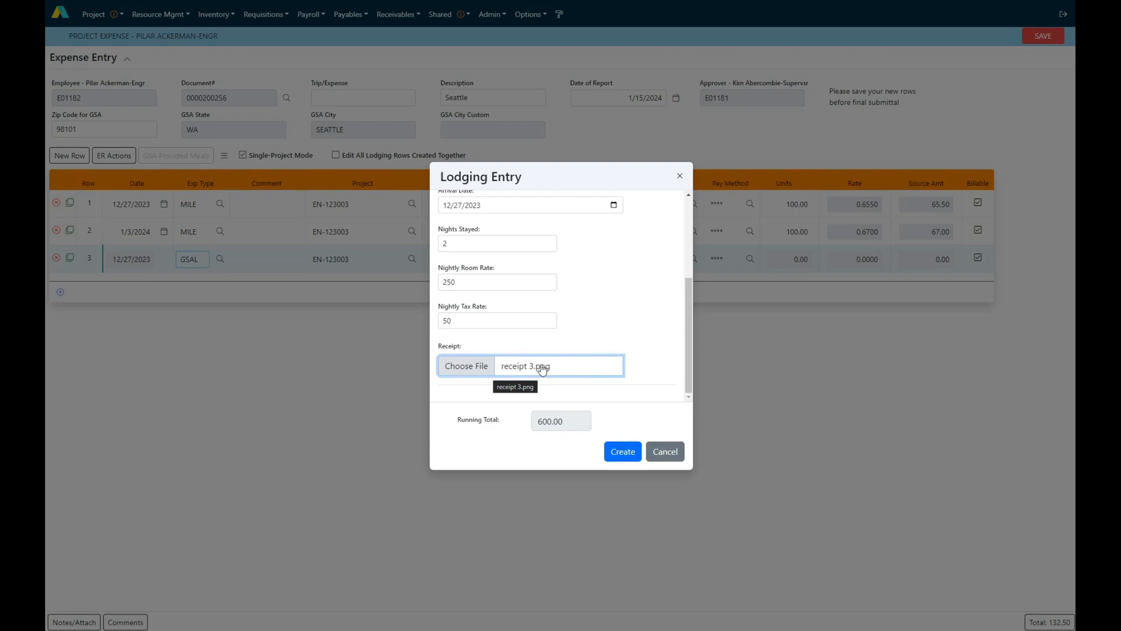
{"action": "left_click", "coordinate": [622, 452]}
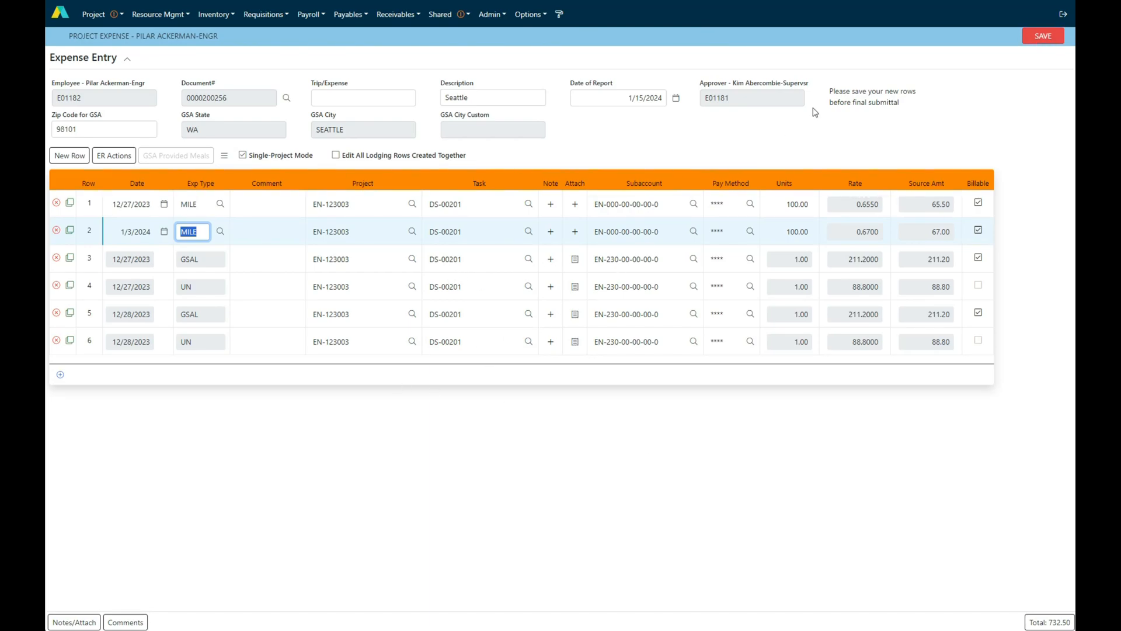
Save the expense report's rows and try to submit the report with a changed status
{"action": "left_click", "coordinate": [1040, 36]}
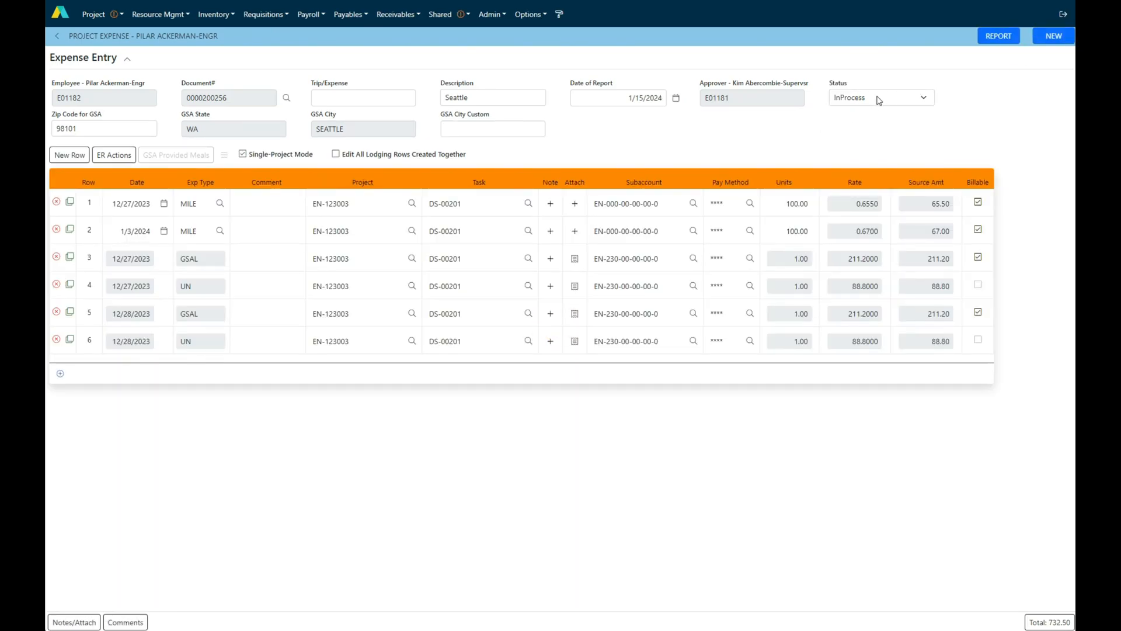
{"action": "left_click", "coordinate": [878, 99]}
{"action": "left_click", "coordinate": [871, 111]}
{"action": "left_click", "coordinate": [1043, 37]}
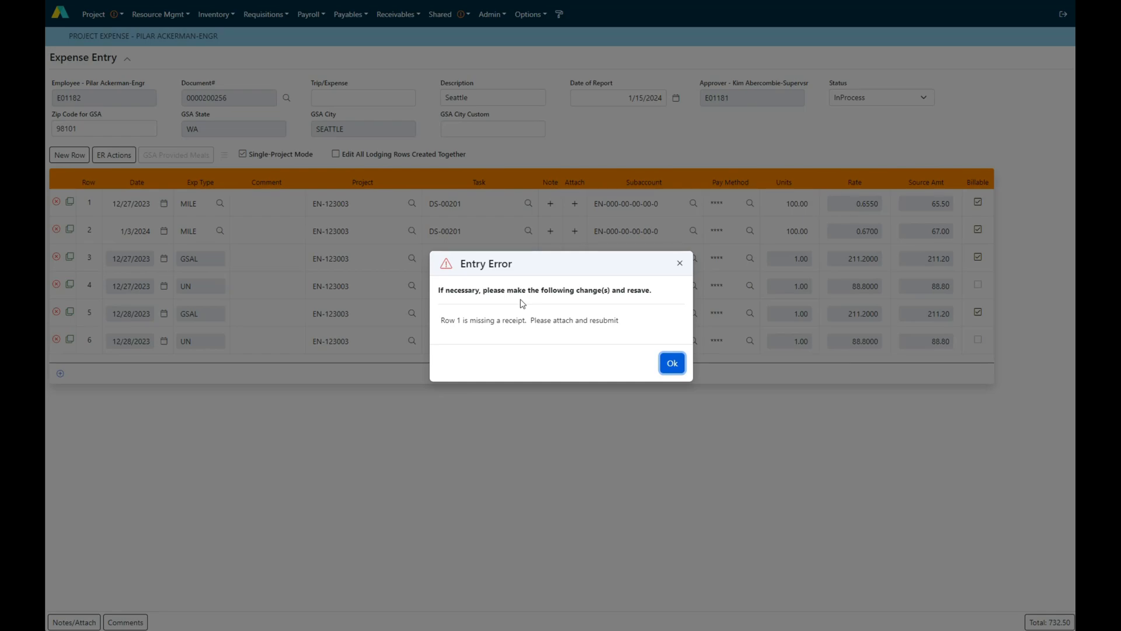
{"action": "left_click", "coordinate": [672, 363]}
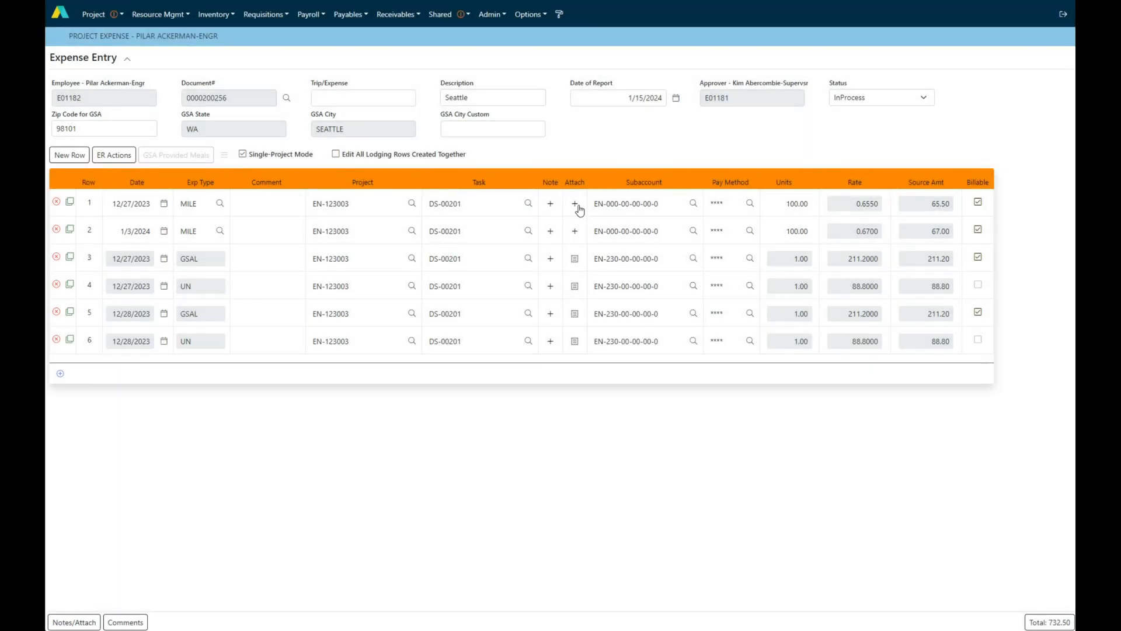
Attach Receipt 1.jpg to the 12/27/2023 mileage row
{"action": "left_click", "coordinate": [576, 204]}
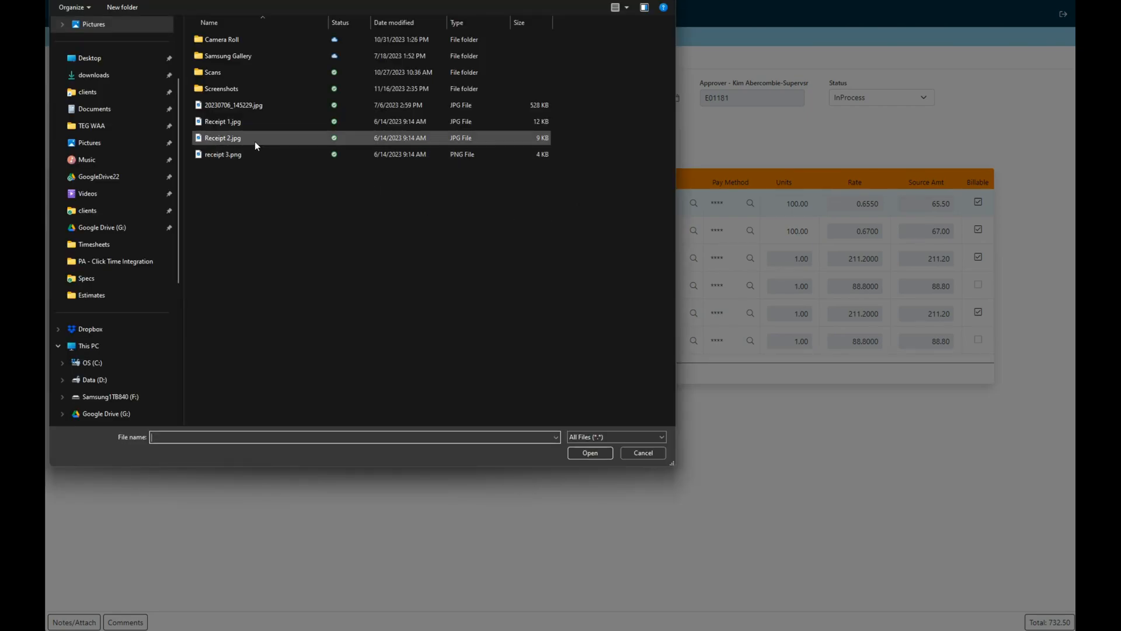
{"action": "double_click", "coordinate": [238, 125]}
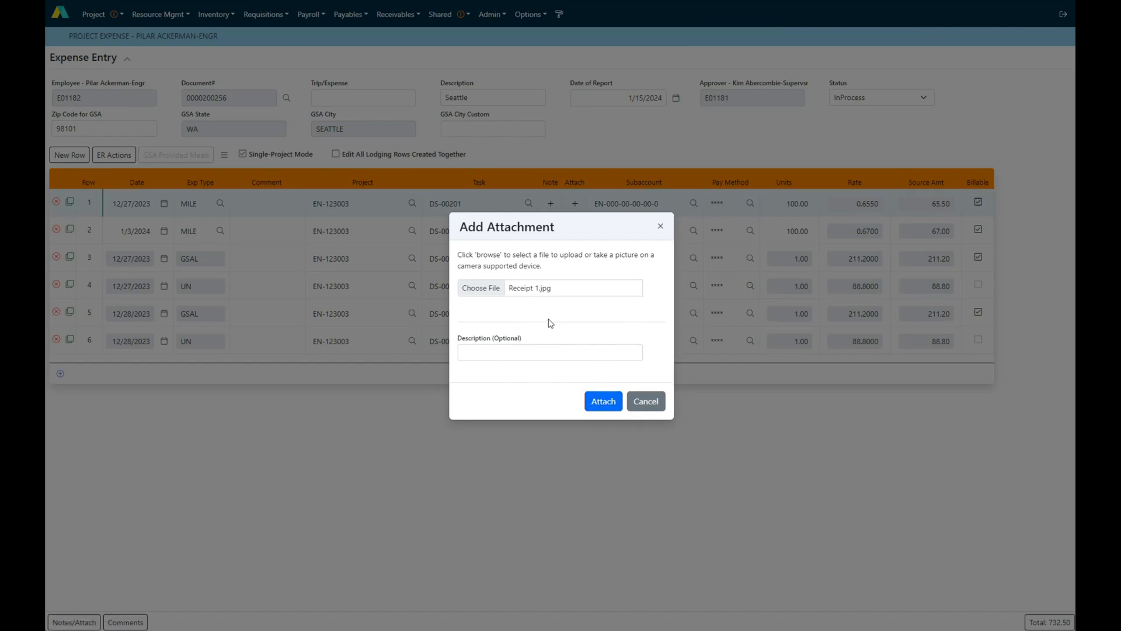
{"action": "left_click", "coordinate": [599, 402]}
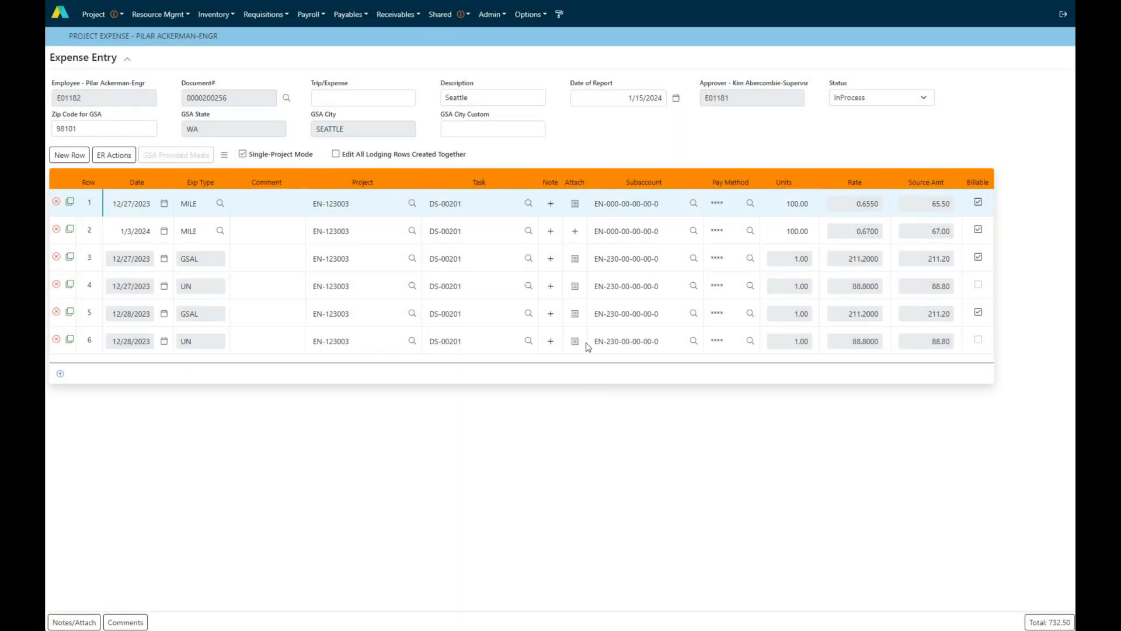
Attach a receipt file to the 1/3/2024 mileage row and save the expense report with the status Completed
{"action": "left_click", "coordinate": [576, 233]}
{"action": "left_click", "coordinate": [474, 285]}
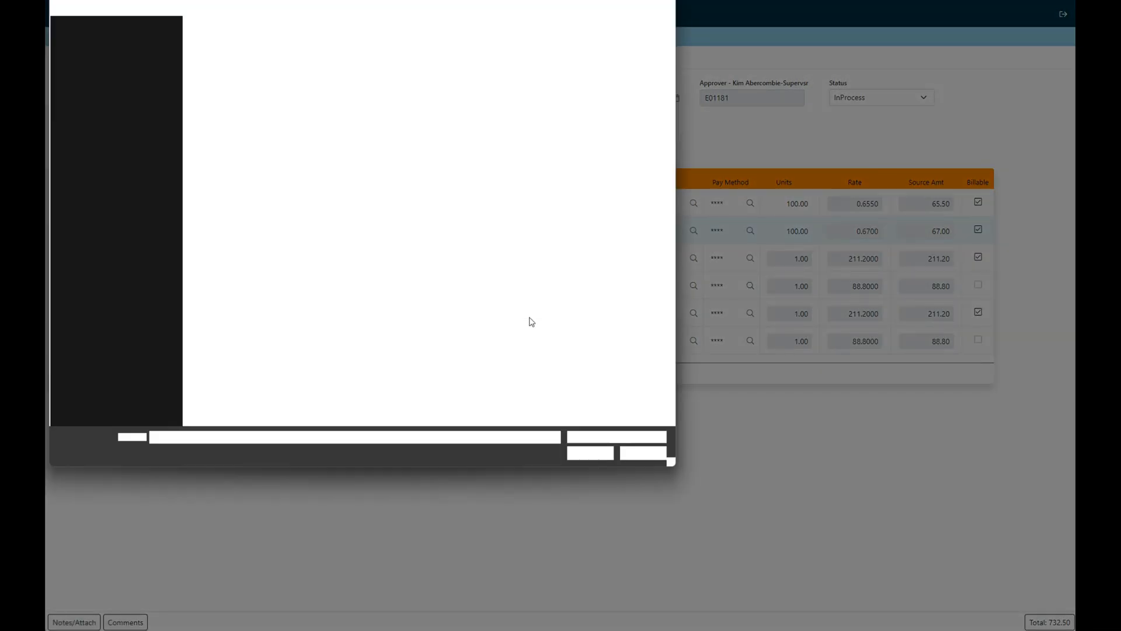
{"action": "double_click", "coordinate": [226, 123]}
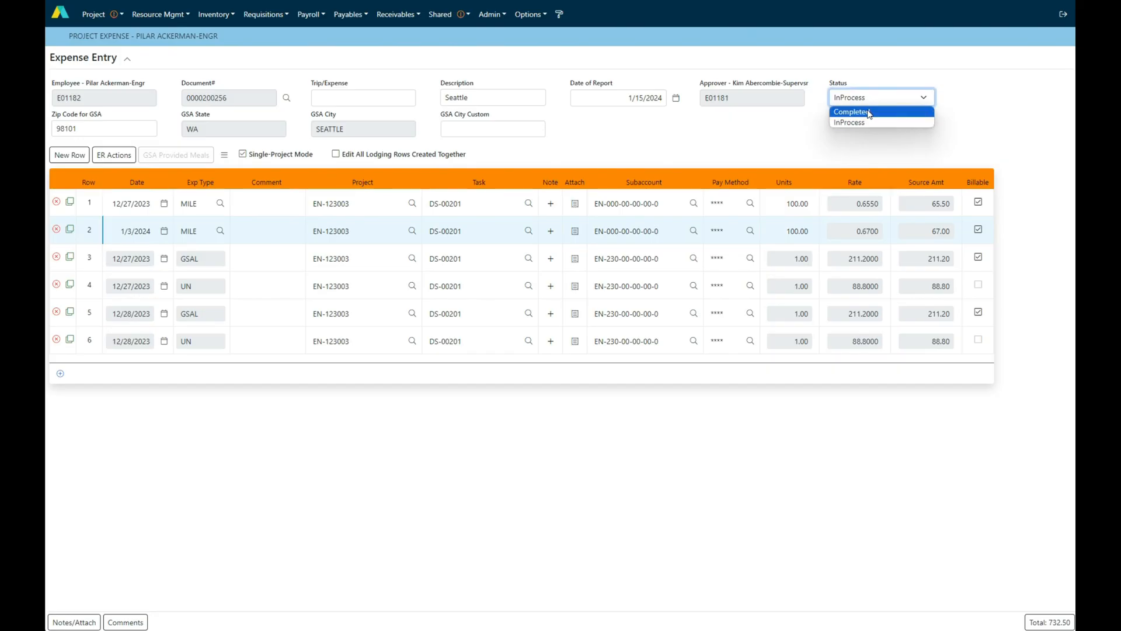
{"action": "left_click", "coordinate": [870, 111]}
{"action": "left_click", "coordinate": [1043, 37]}
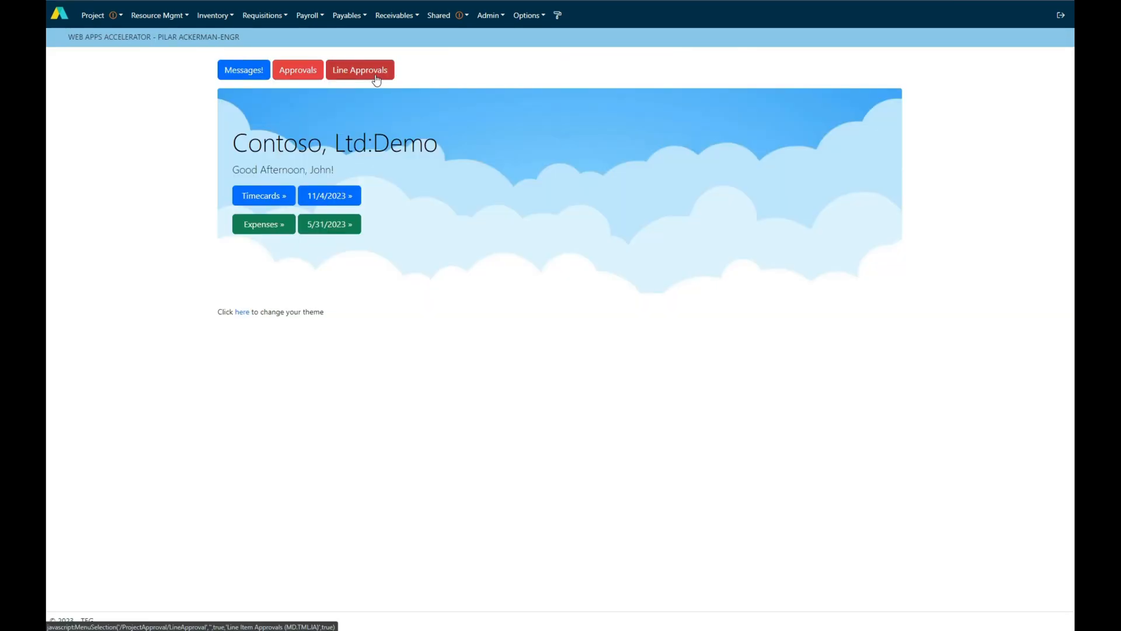
Open the line approvals, view them by Company, and return the executive approvals scope to My Projects
{"action": "left_click", "coordinate": [376, 75]}
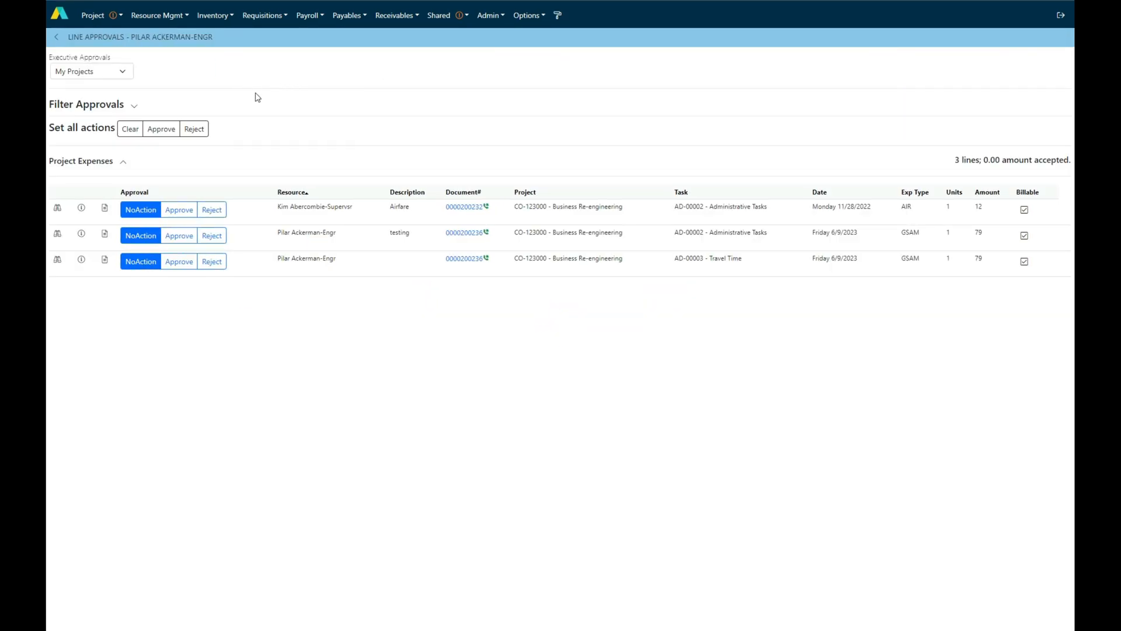
{"action": "left_click", "coordinate": [124, 74]}
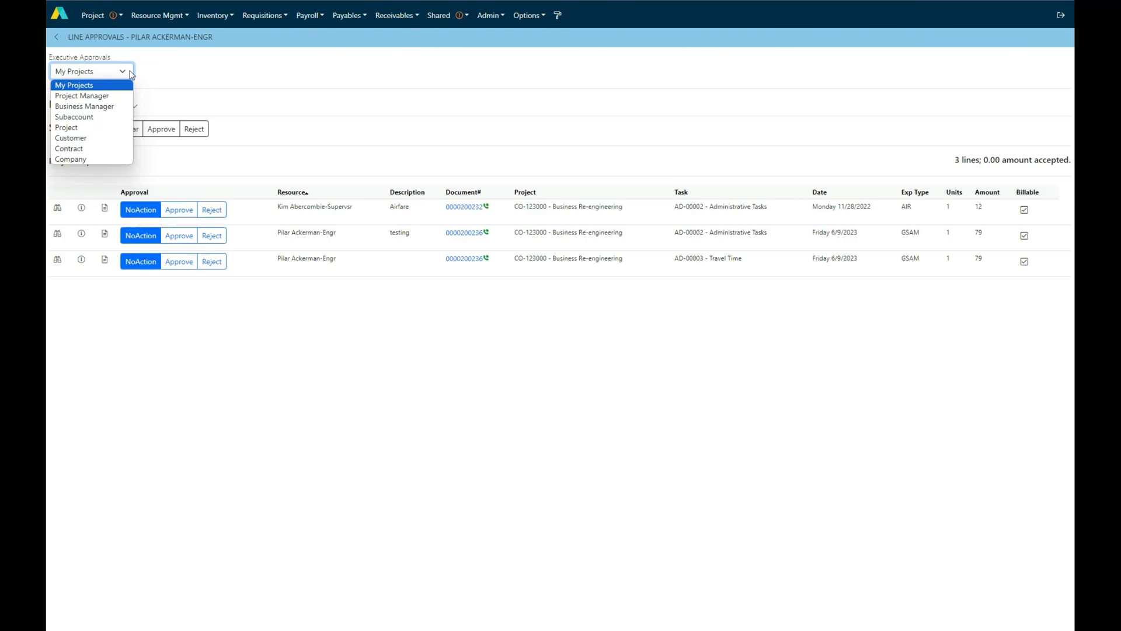
{"action": "left_click", "coordinate": [92, 159]}
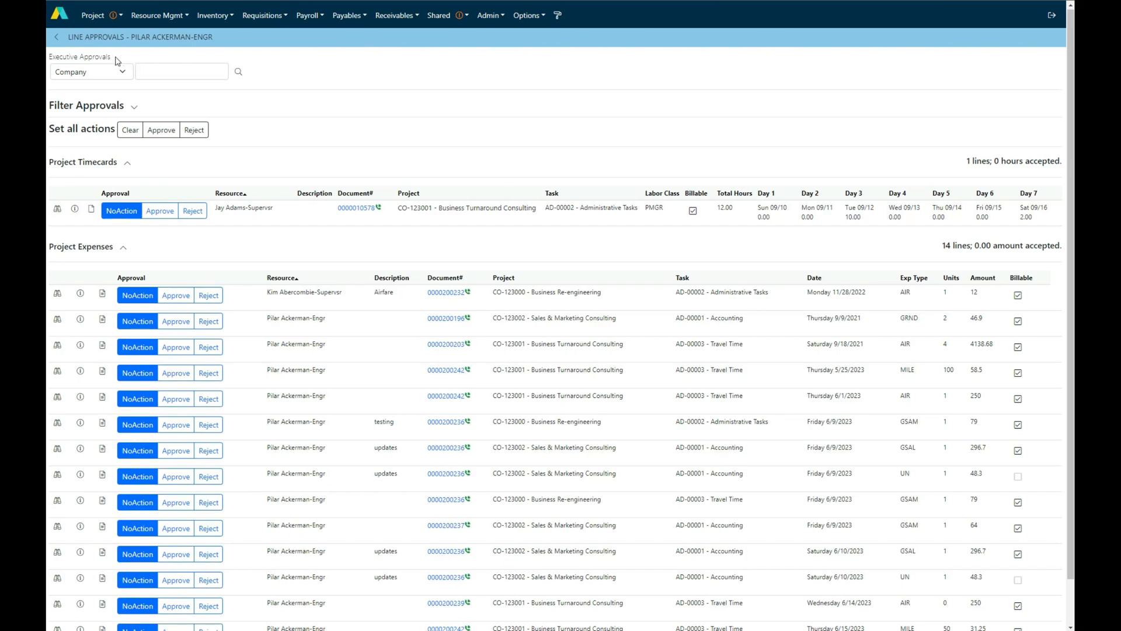
{"action": "left_click", "coordinate": [112, 74]}
{"action": "left_click", "coordinate": [100, 88]}
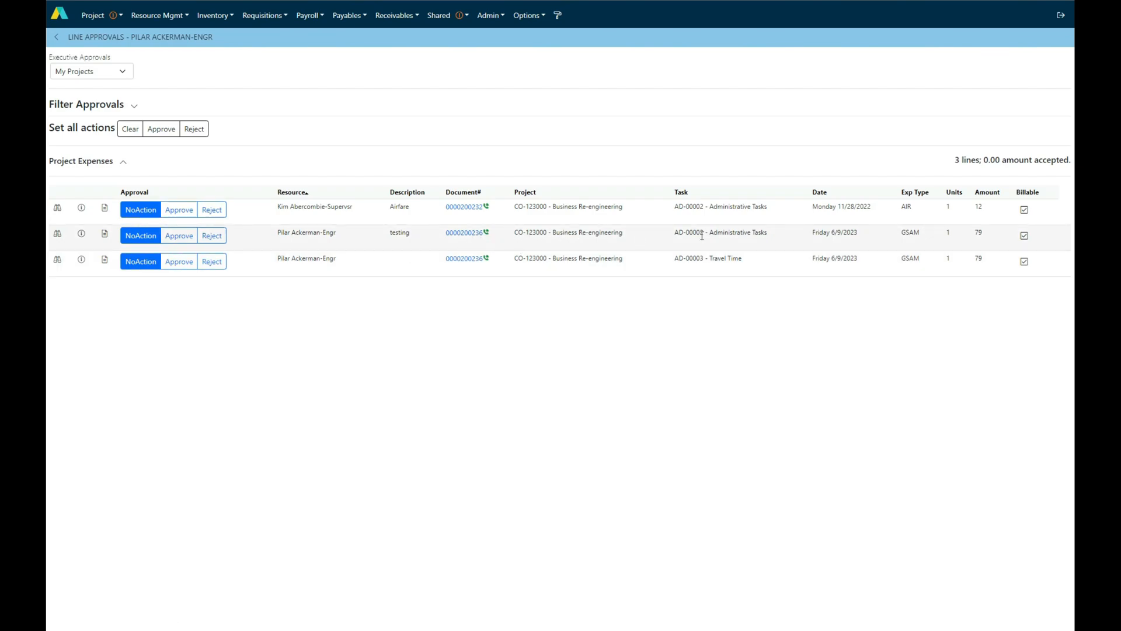
View the details of the expense line described as "testing", look at its attached receipt, and return to the line approvals
{"action": "left_click", "coordinate": [57, 235]}
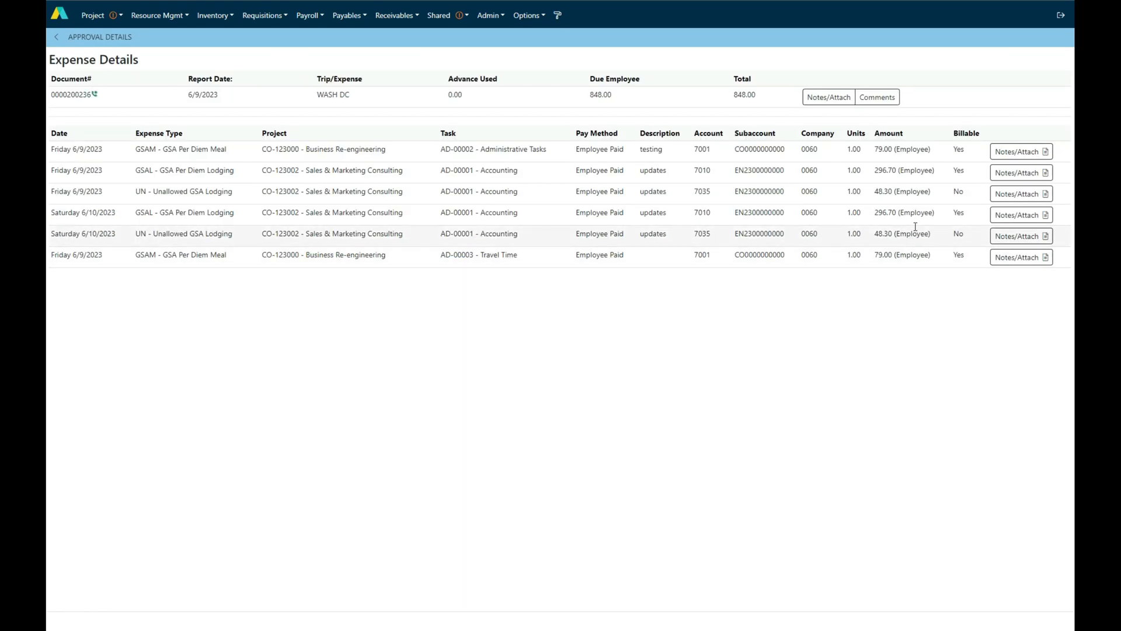
{"action": "left_click", "coordinate": [1012, 152]}
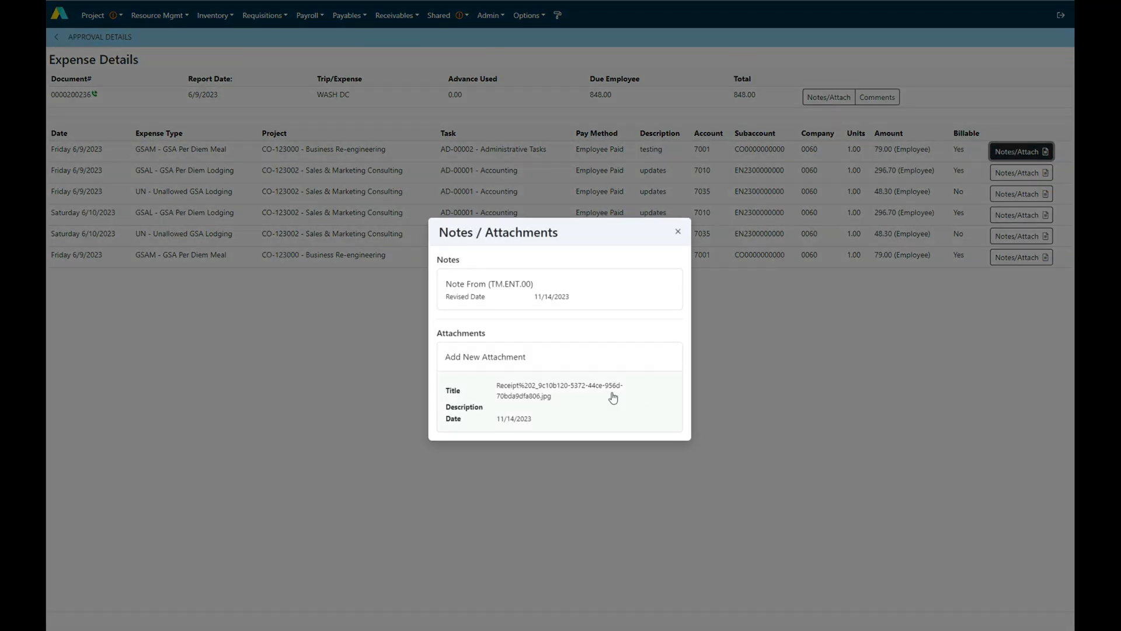
{"action": "left_click", "coordinate": [564, 407]}
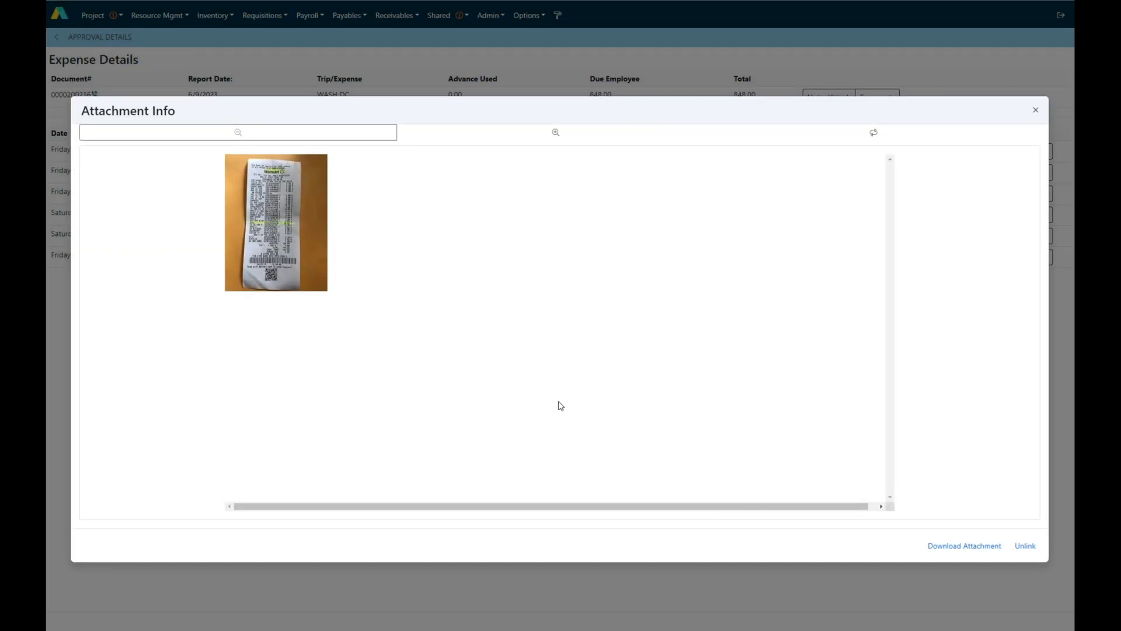
{"action": "left_click", "coordinate": [1037, 115]}
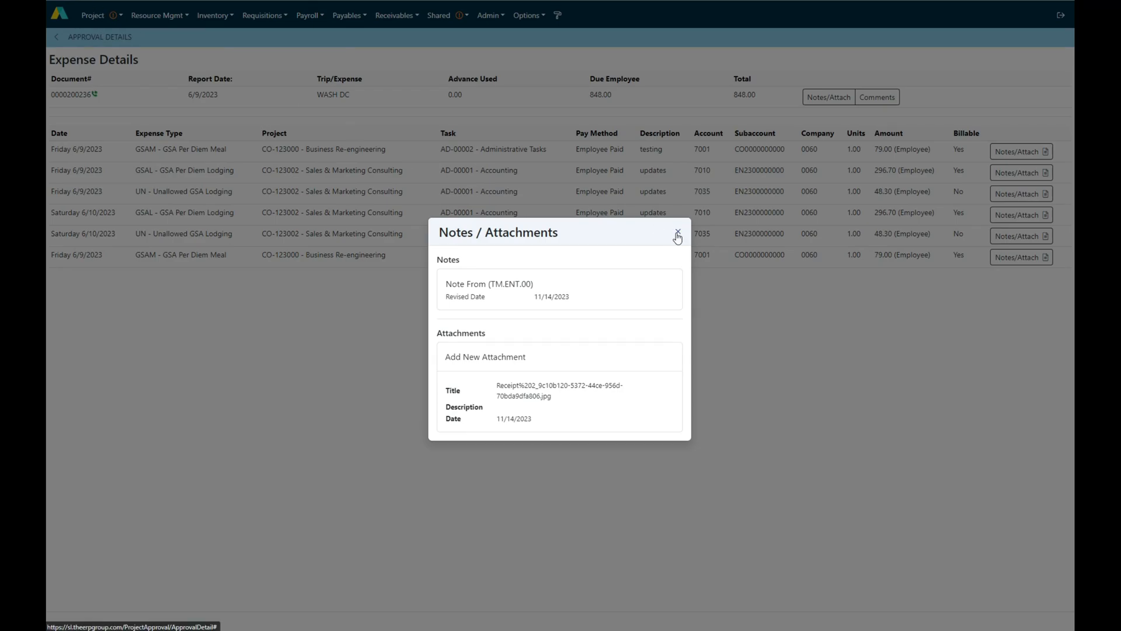
{"action": "left_click", "coordinate": [676, 234]}
{"action": "left_click", "coordinate": [56, 37]}
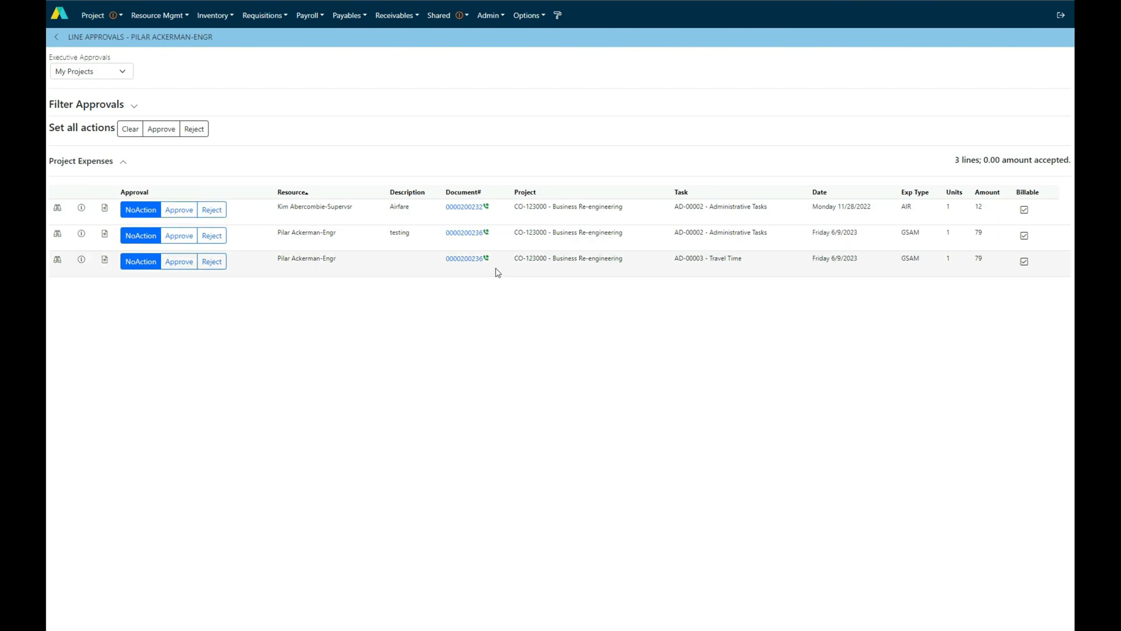
Examine the full expense report behind the AD-00003 Travel Time line and close it
{"action": "mouse_move", "coordinate": [477, 266]}
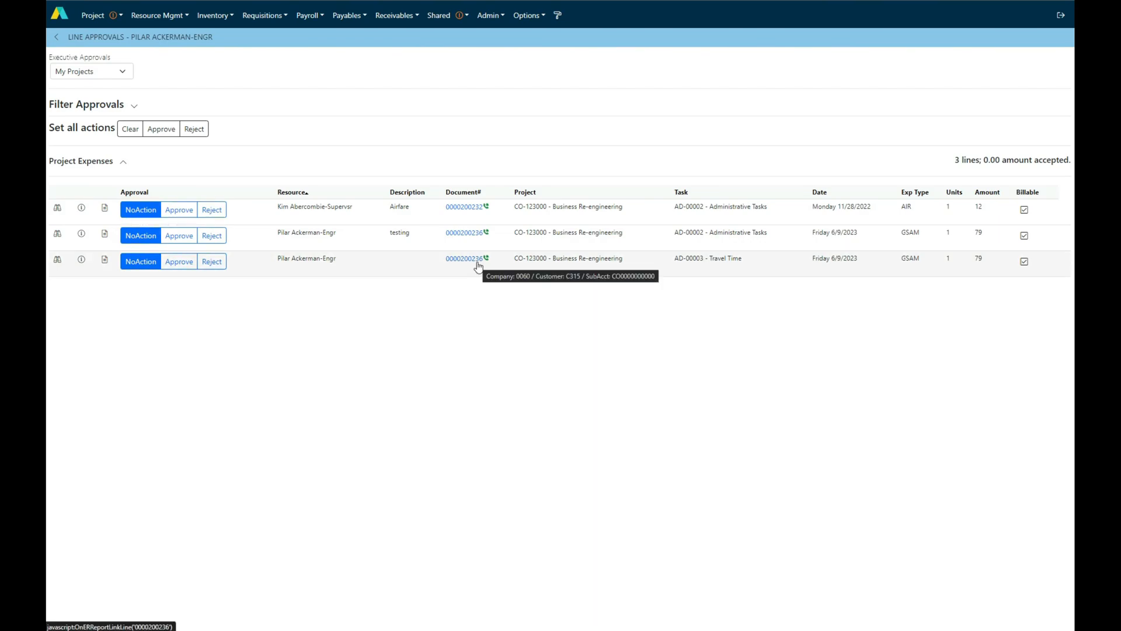
{"action": "left_click", "coordinate": [464, 259]}
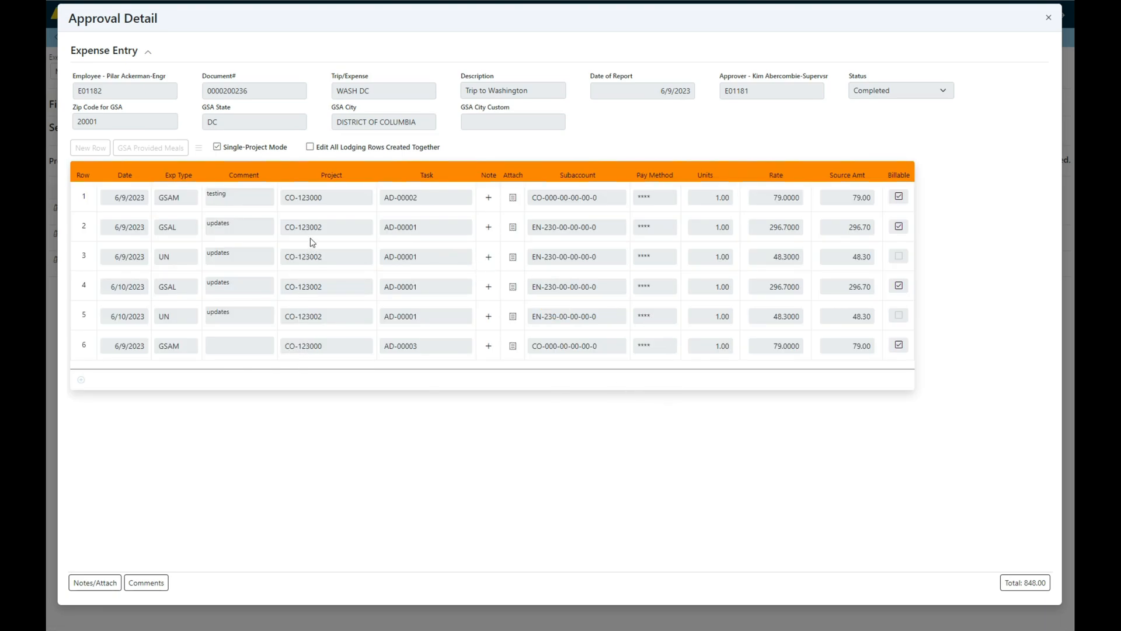
{"action": "mouse_move", "coordinate": [319, 208]}
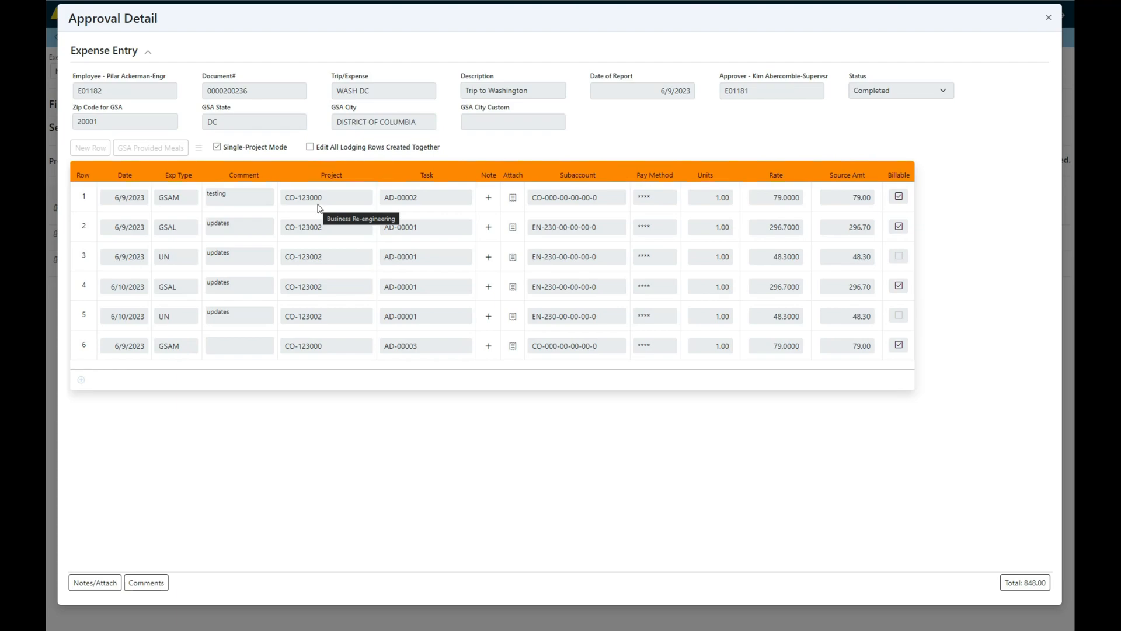
{"action": "left_click_drag", "start_coordinate": [303, 21], "coordinate": [307, 66]}
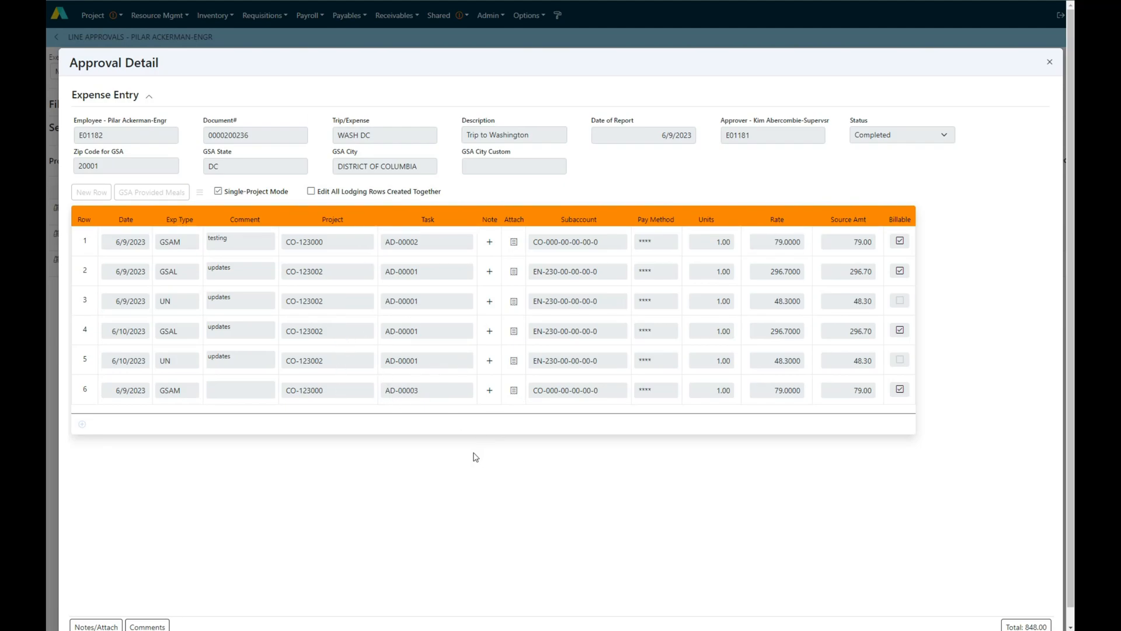
{"action": "left_click", "coordinate": [1050, 63]}
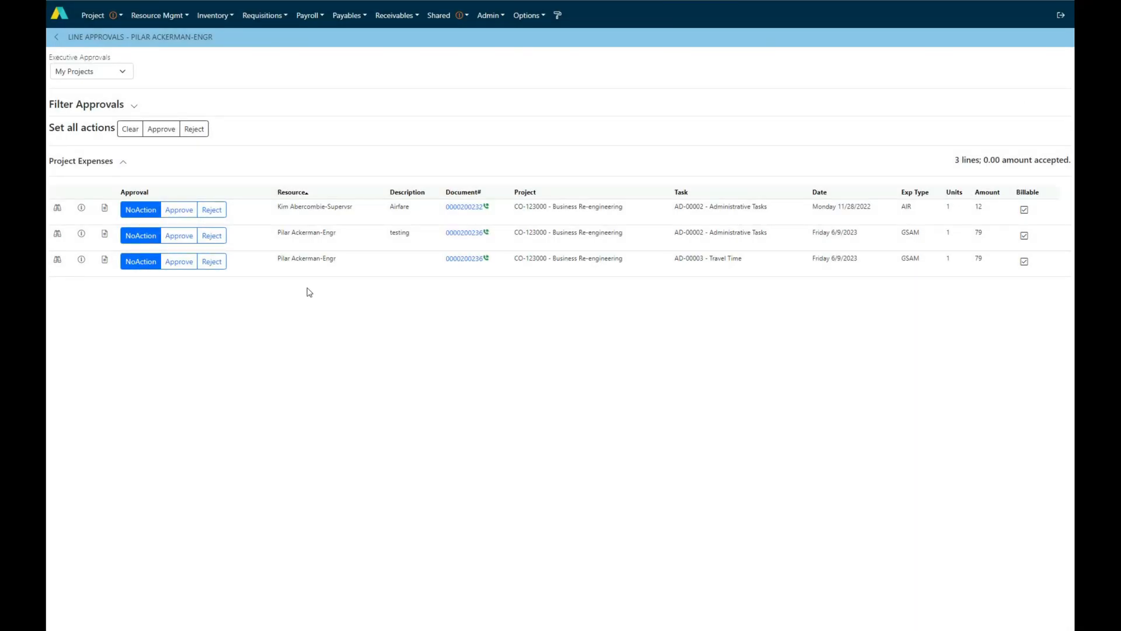
Approve the Travel Time expense line, reject the "testing" line with the message "Too expensive", and save both actions
{"action": "left_click", "coordinate": [184, 262]}
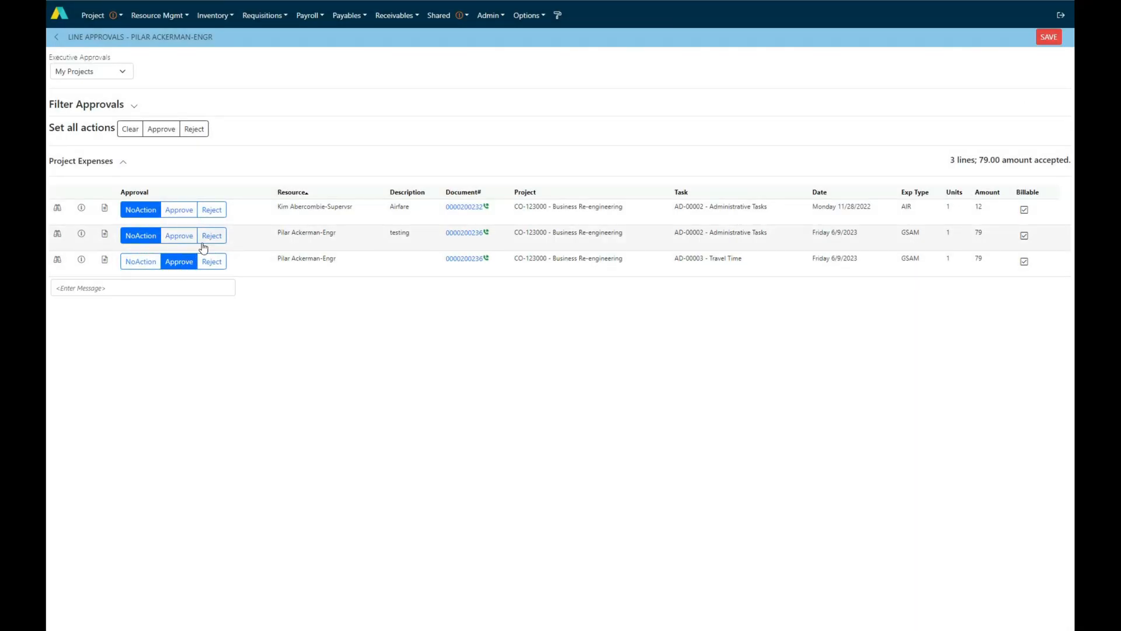
{"action": "left_click", "coordinate": [208, 236]}
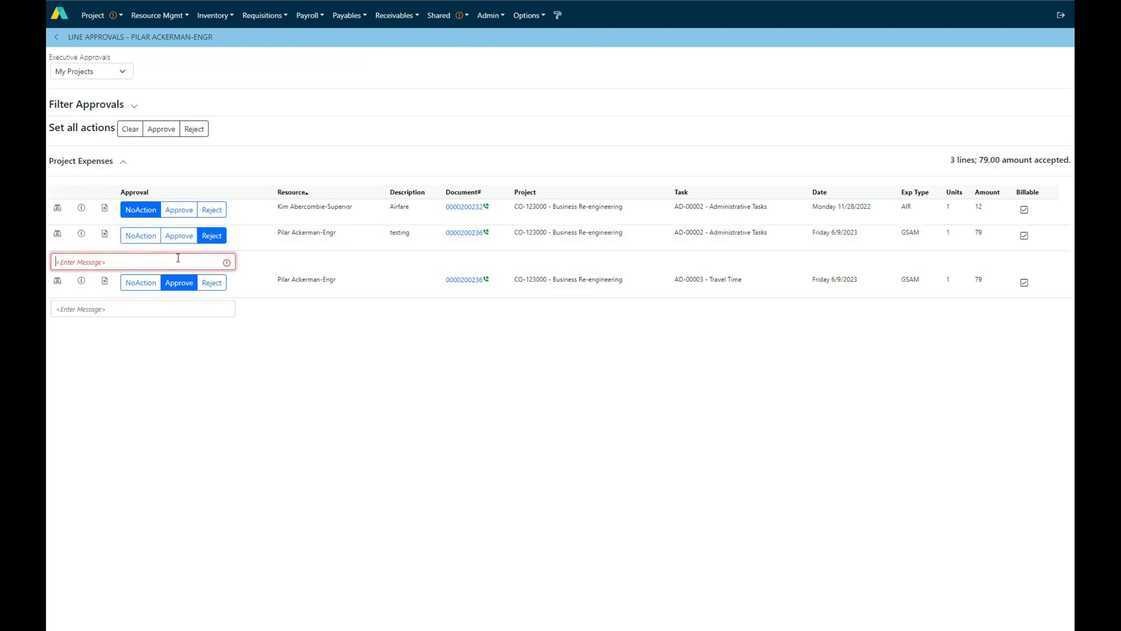
{"action": "left_click", "coordinate": [215, 259]}
{"action": "type", "text": "Too exper"}
{"action": "left_click", "coordinate": [214, 157]}
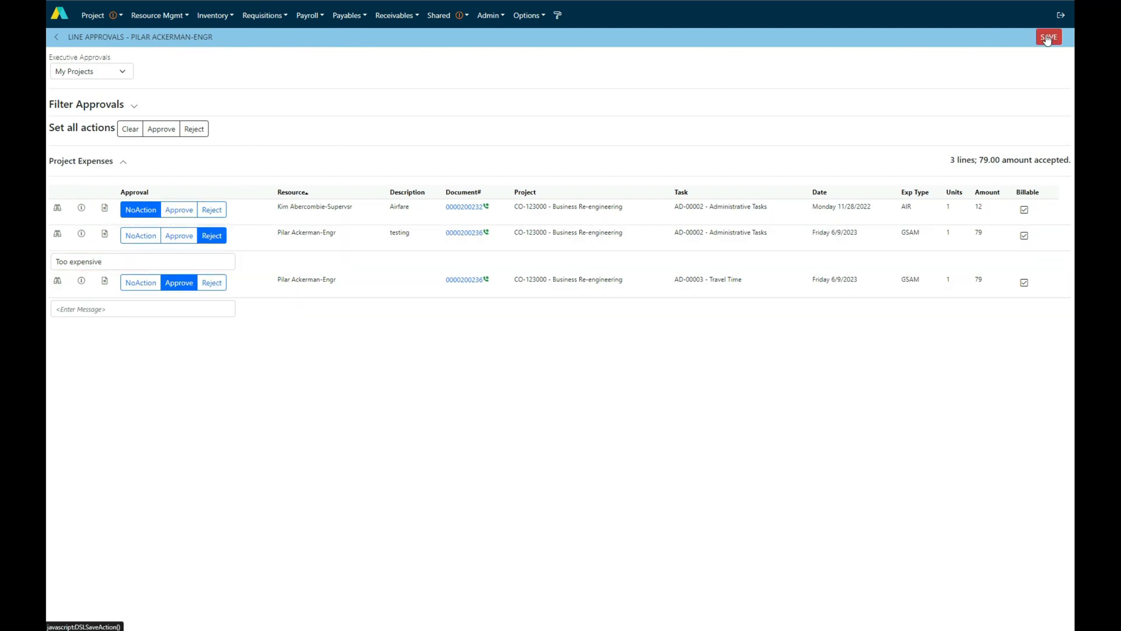
{"action": "left_click", "coordinate": [1048, 39]}
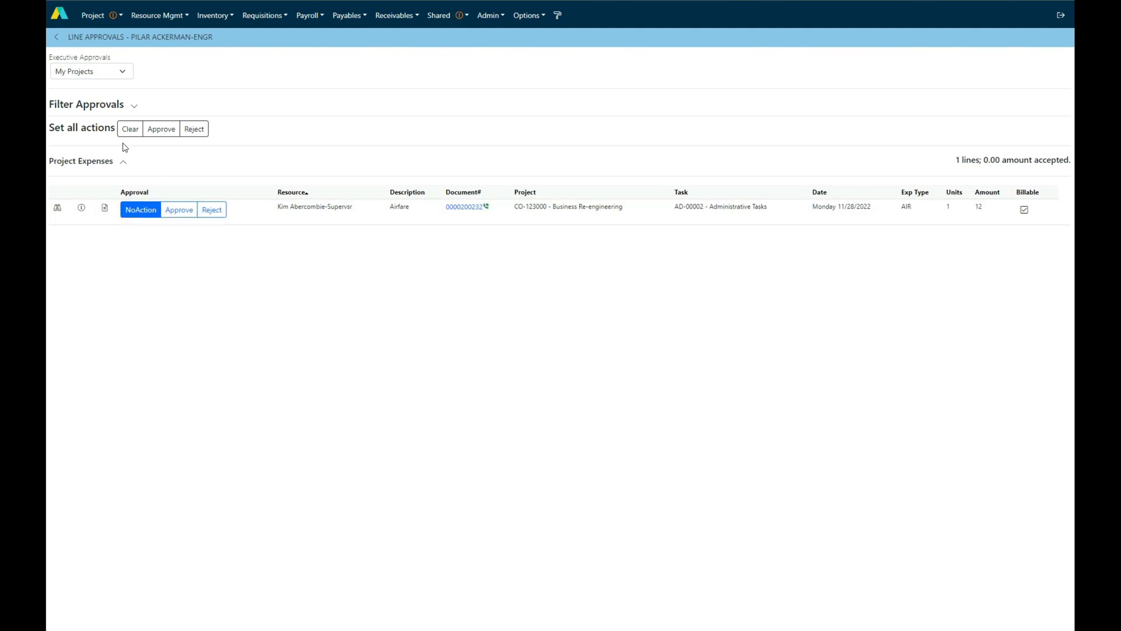
Go to the document approvals, examine the full report of the Sep, 28 2020 project expense, and close it
{"action": "left_click", "coordinate": [57, 38]}
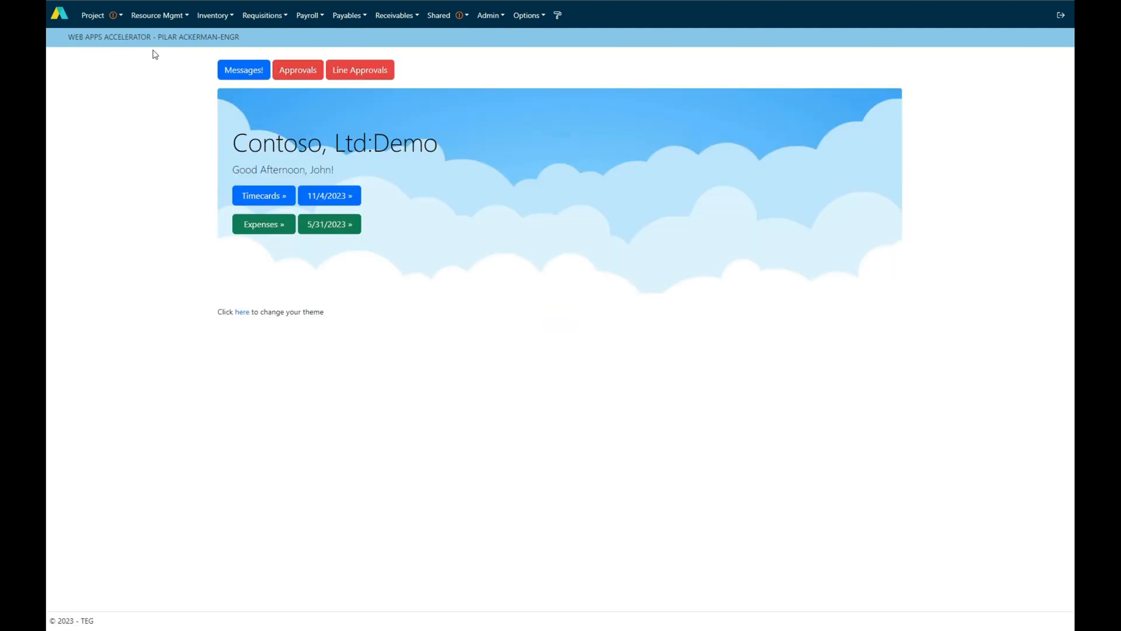
{"action": "left_click", "coordinate": [295, 71]}
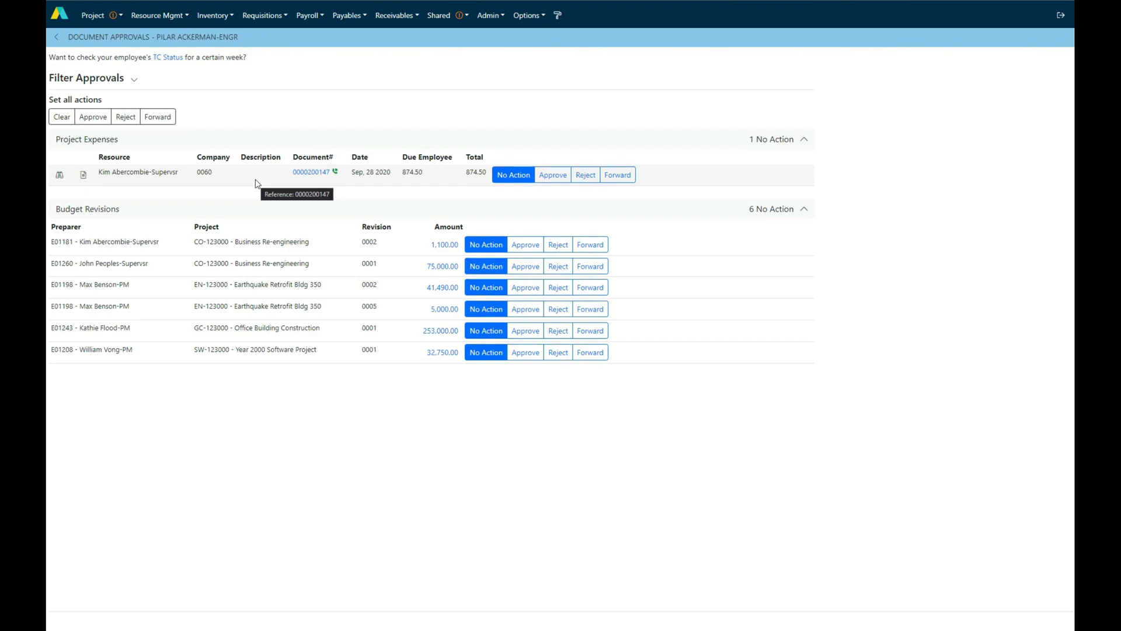
{"action": "left_click", "coordinate": [315, 173]}
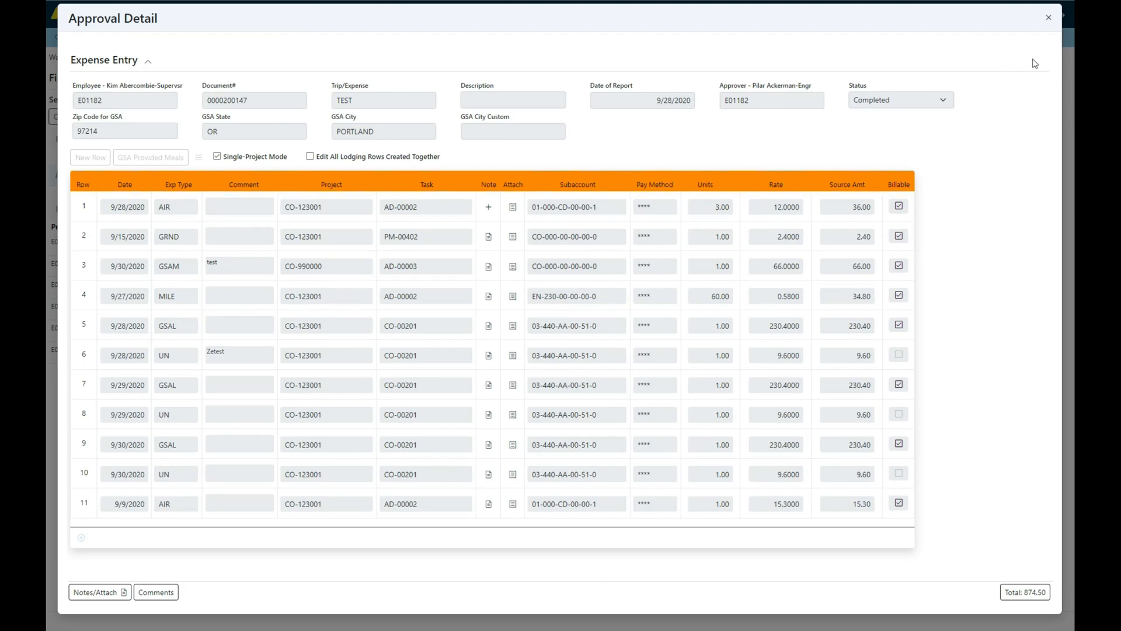
{"action": "left_click", "coordinate": [1049, 19]}
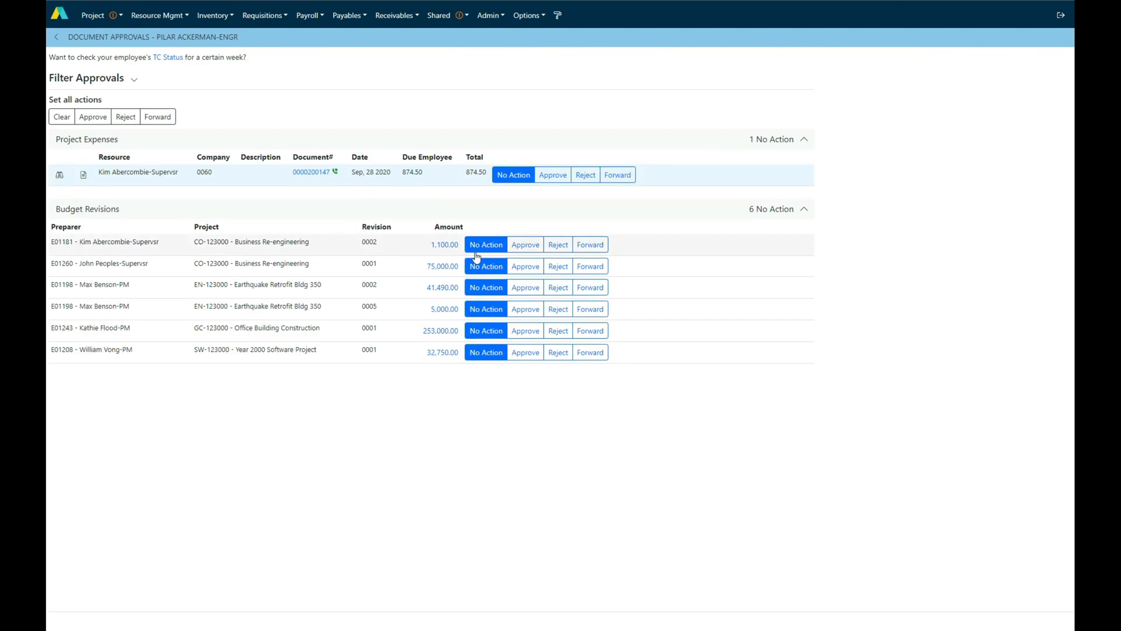
Approve the project expense and the 5,000.00 budget revision, reject the 75,000.00 budget revision, and save the actions
{"action": "left_click", "coordinate": [552, 175]}
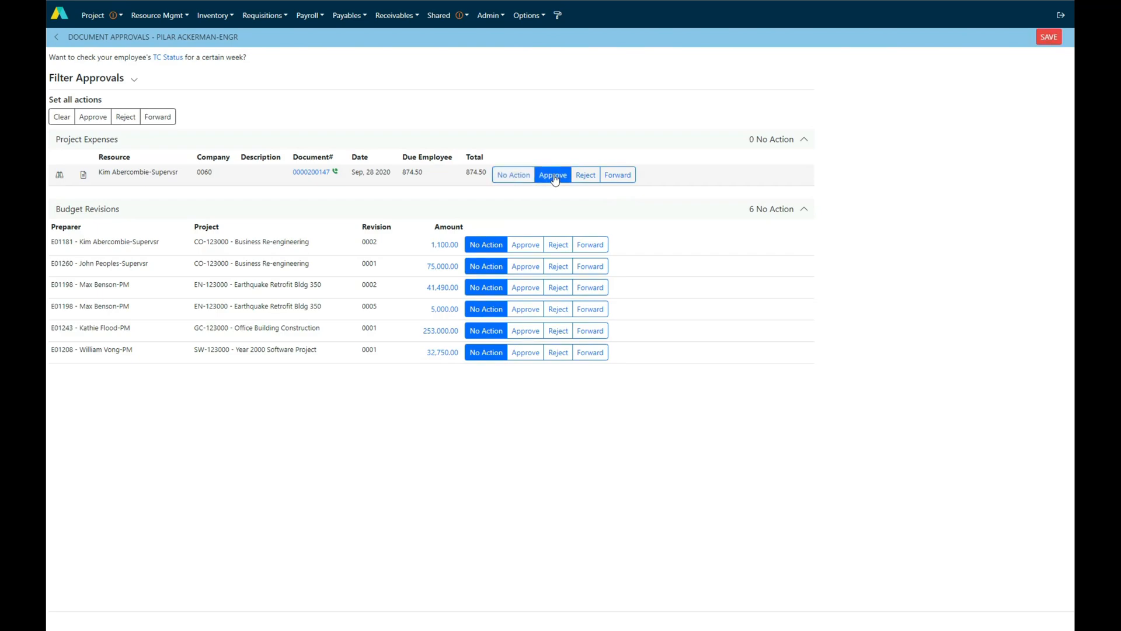
{"action": "left_click", "coordinate": [558, 266]}
{"action": "left_click", "coordinate": [526, 309]}
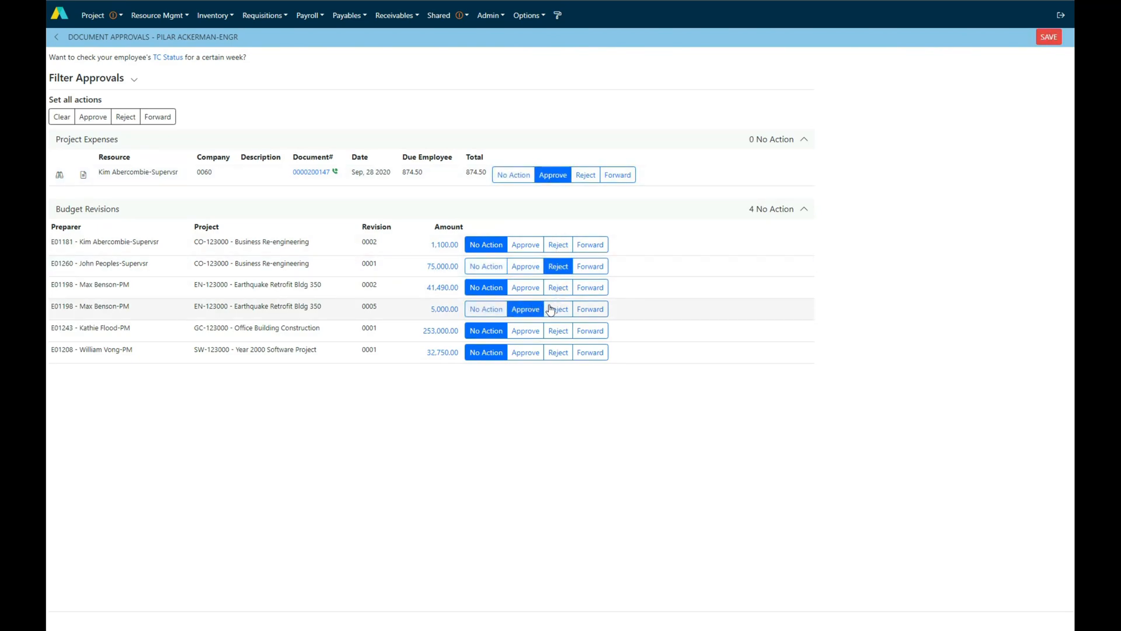
{"action": "left_click", "coordinate": [1054, 37]}
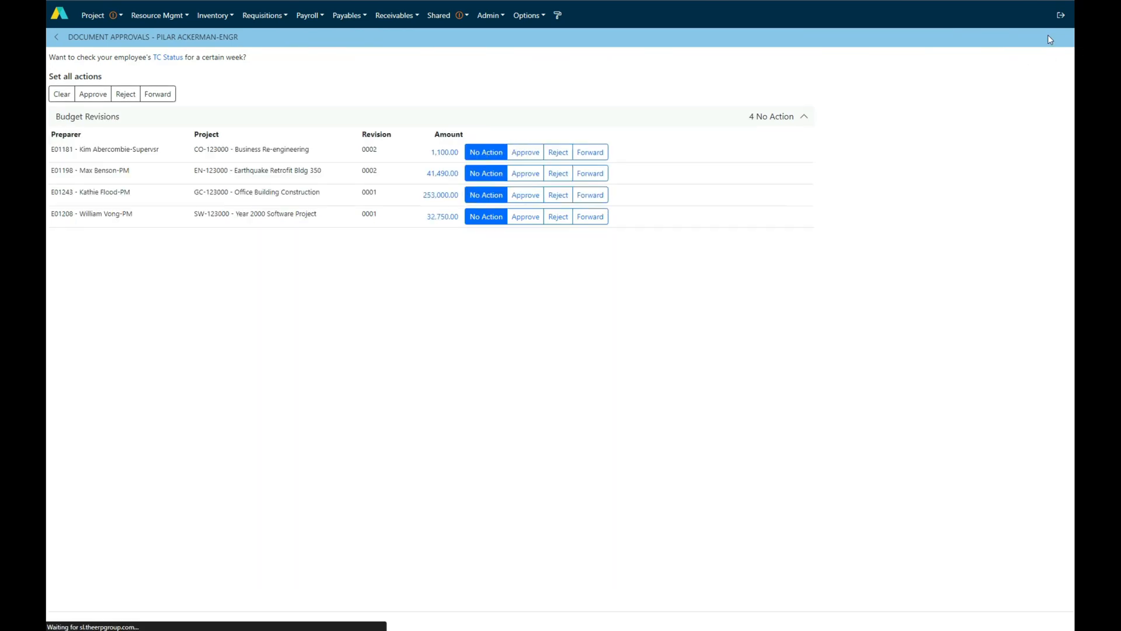
Open the TC Status check for employees' timecards
{"action": "left_click", "coordinate": [174, 61]}
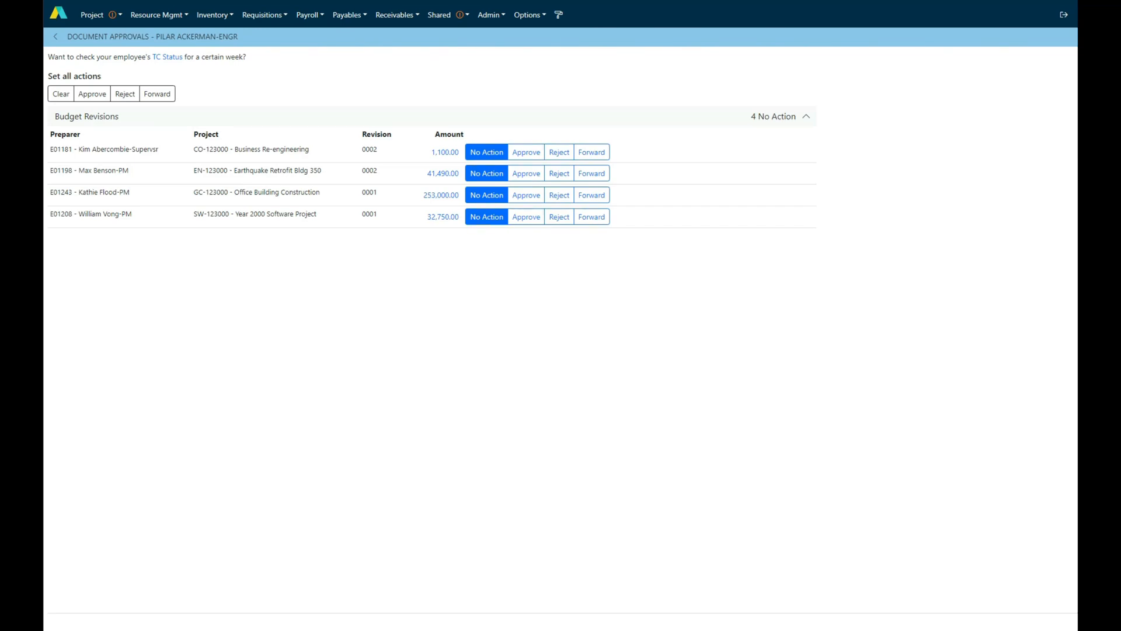
Open the Project Transactions quick query from the Project Controller group and look through its records
{"action": "left_click", "coordinate": [443, 15]}
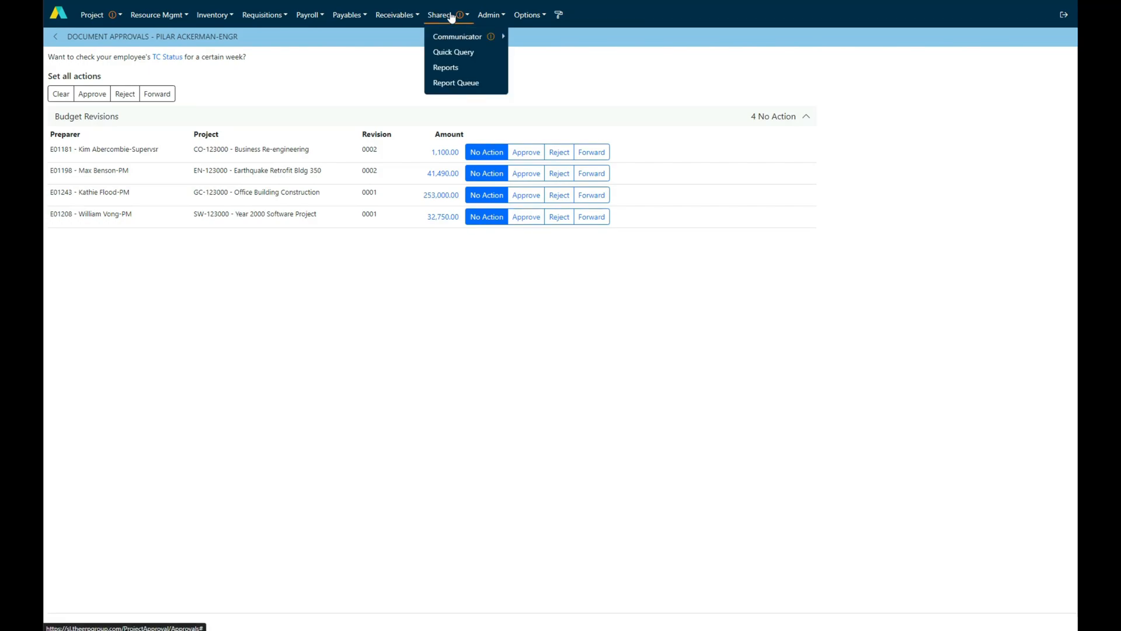
{"action": "left_click", "coordinate": [453, 51]}
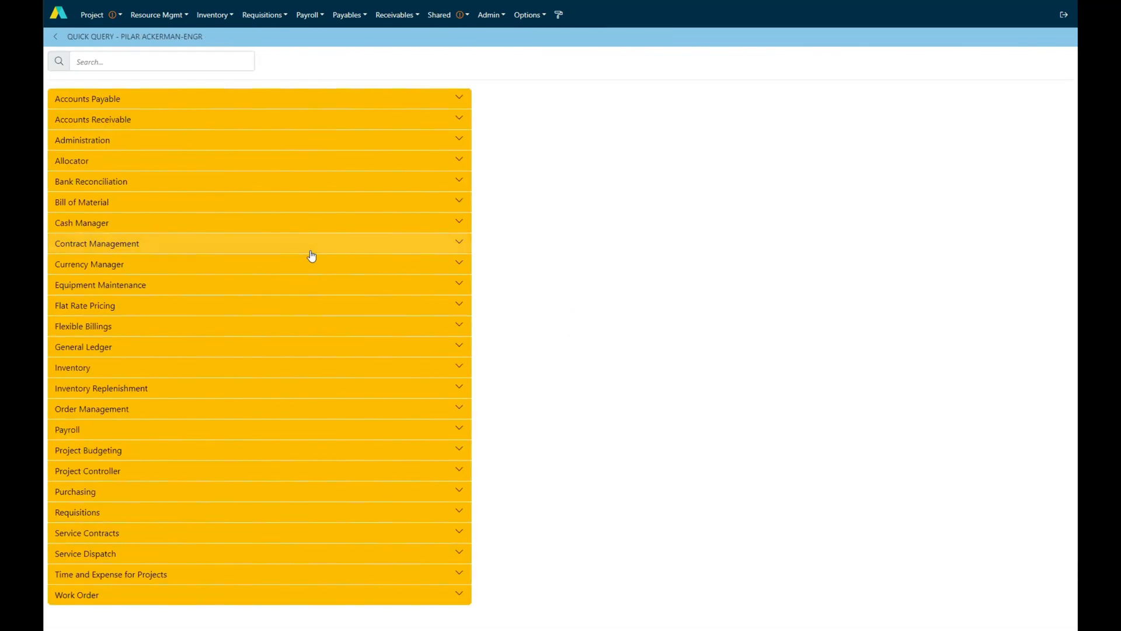
{"action": "left_click", "coordinate": [139, 471]}
{"action": "left_click", "coordinate": [138, 502]}
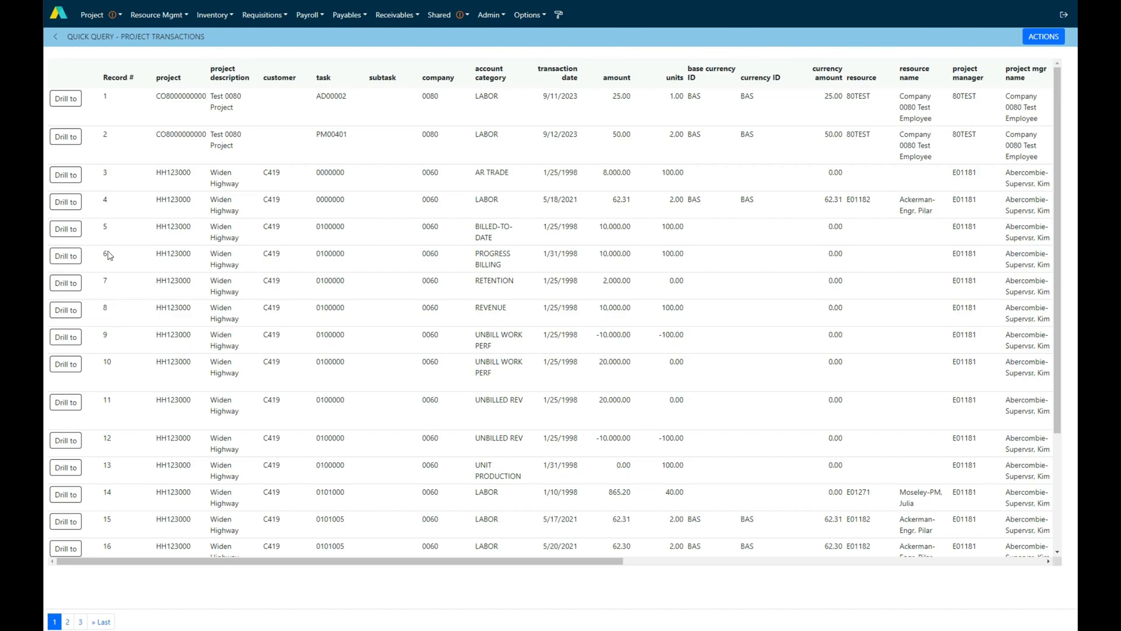
{"action": "left_click", "coordinate": [183, 243]}
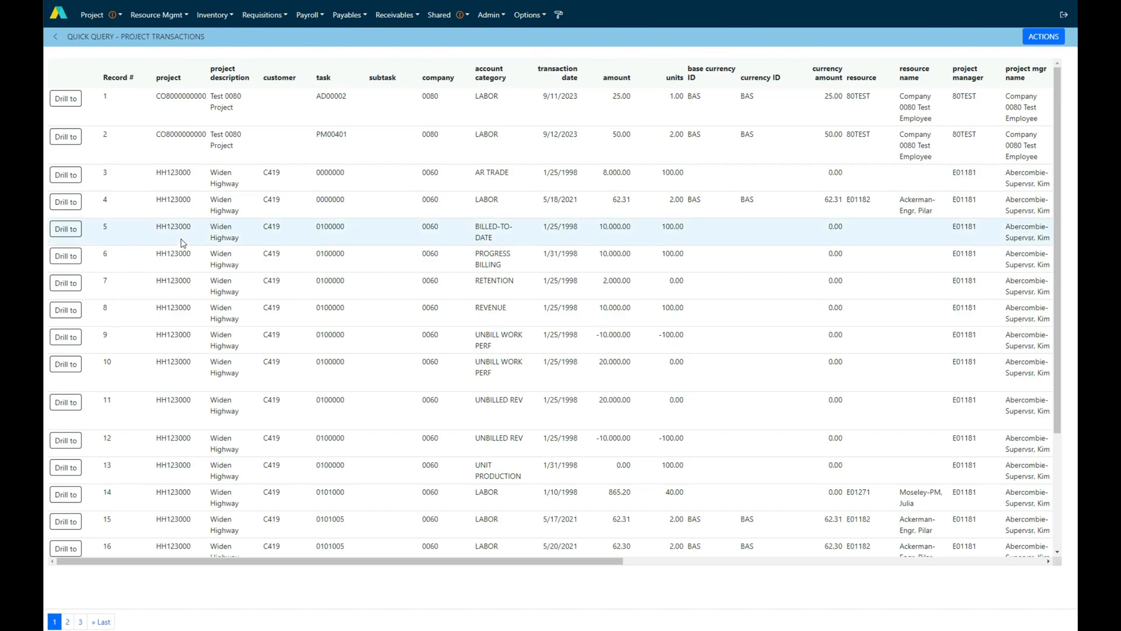
{"action": "left_click", "coordinate": [328, 317]}
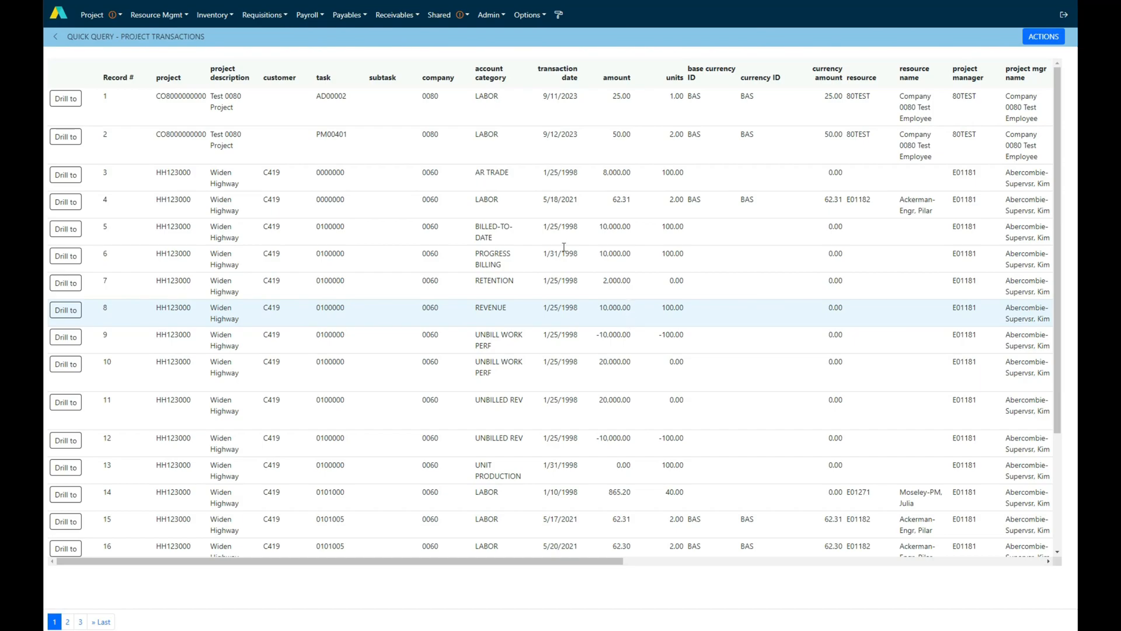
Open the About information and view the current Accelerator sessions
{"action": "left_click", "coordinate": [528, 18]}
{"action": "left_click", "coordinate": [526, 37]}
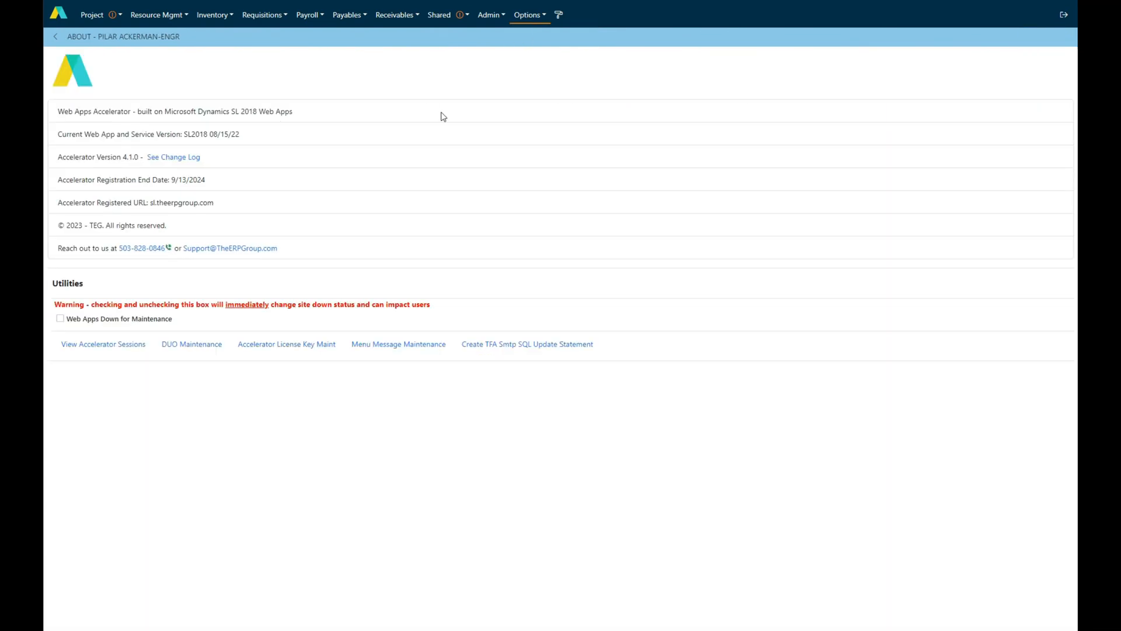
{"action": "left_click", "coordinate": [102, 344]}
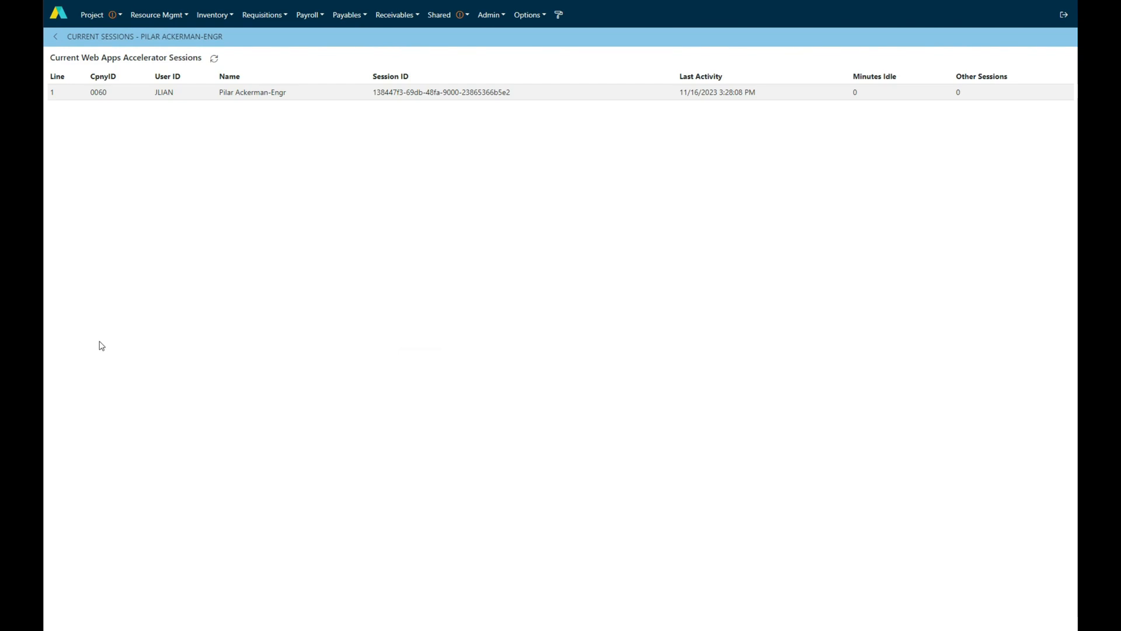